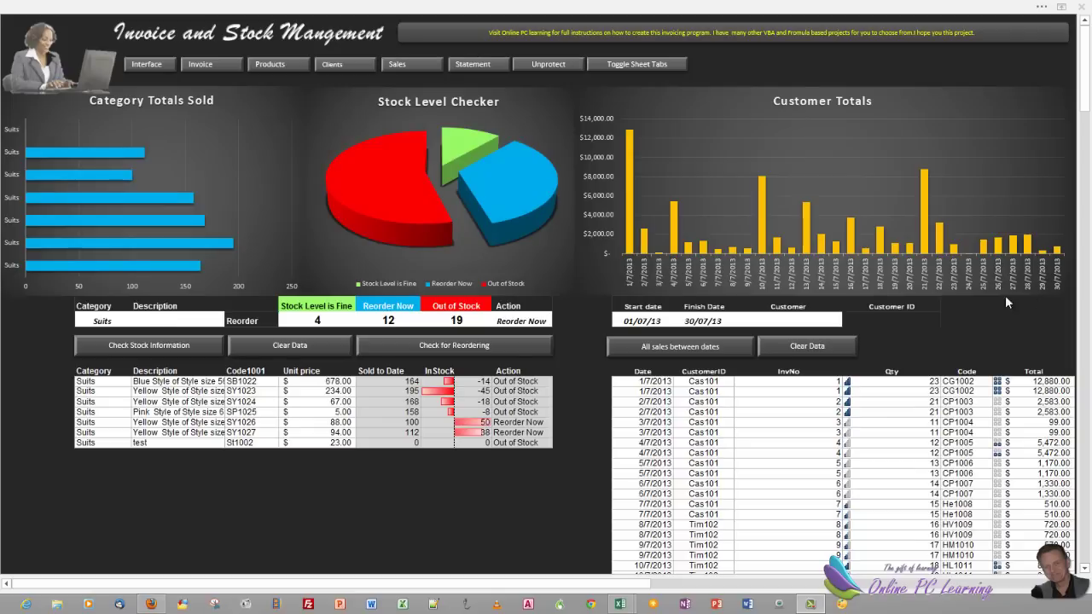
- Look through the Invoice, Products, Clients, Sales and Statement sheets, and return to the Invoice sheet
left_click(219, 64)
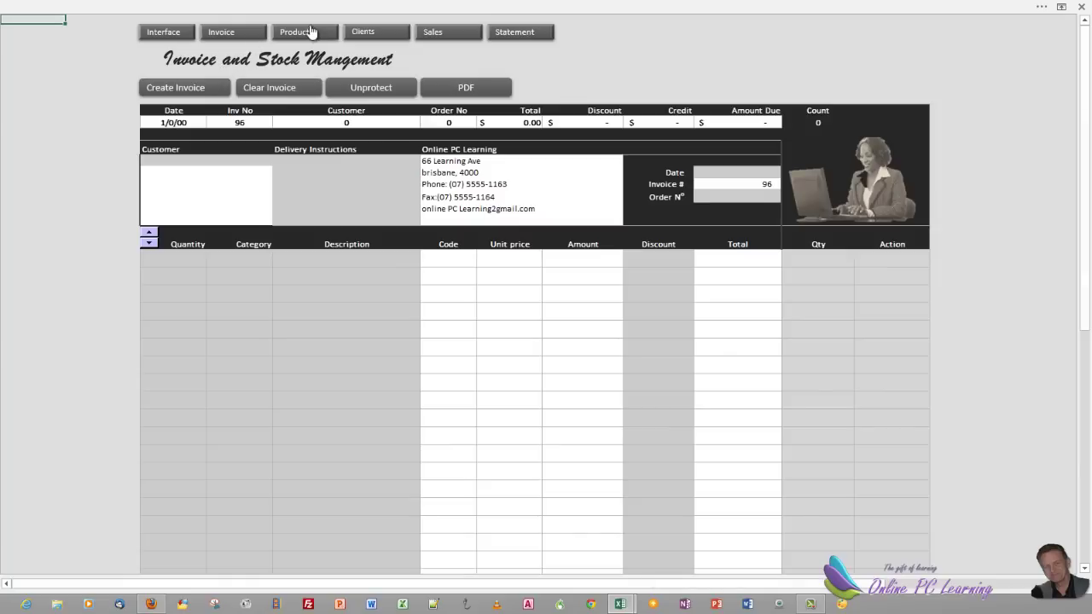
left_click(311, 32)
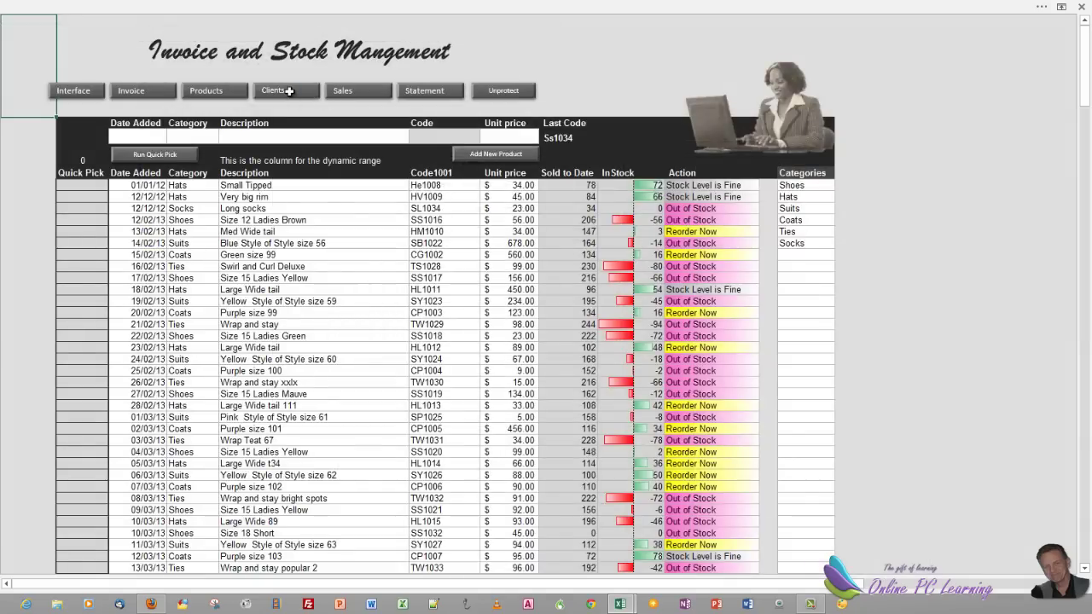
left_click(288, 90)
left_click(383, 63)
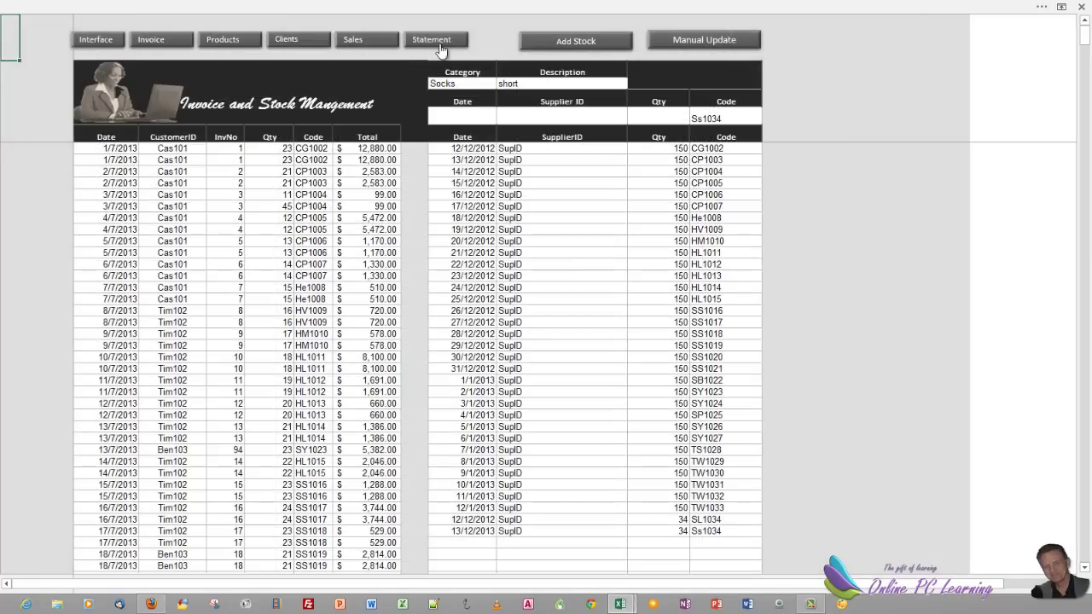
left_click(435, 40)
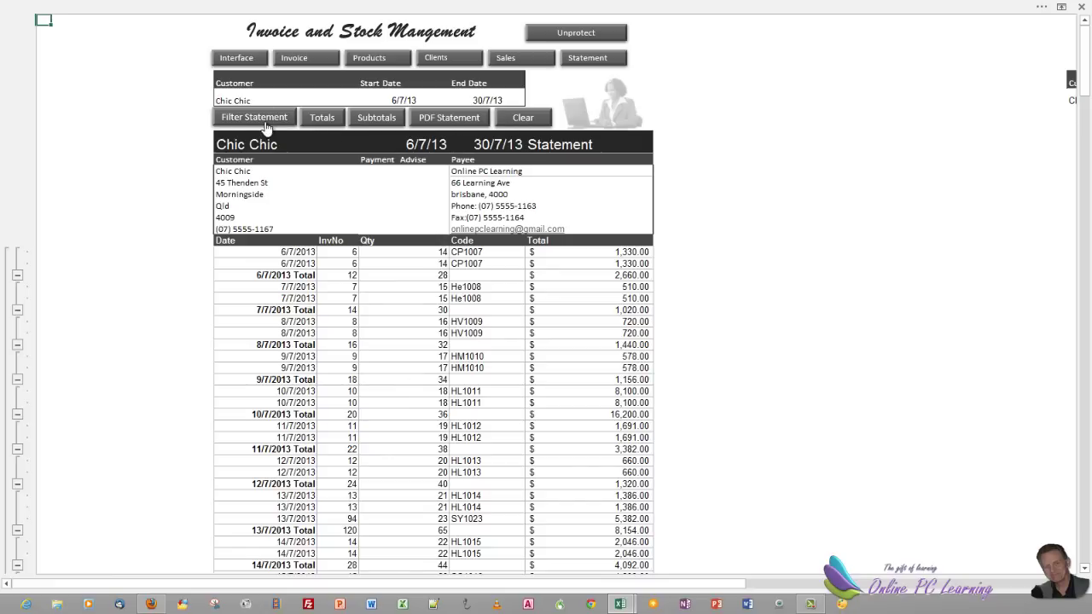
left_click(311, 61)
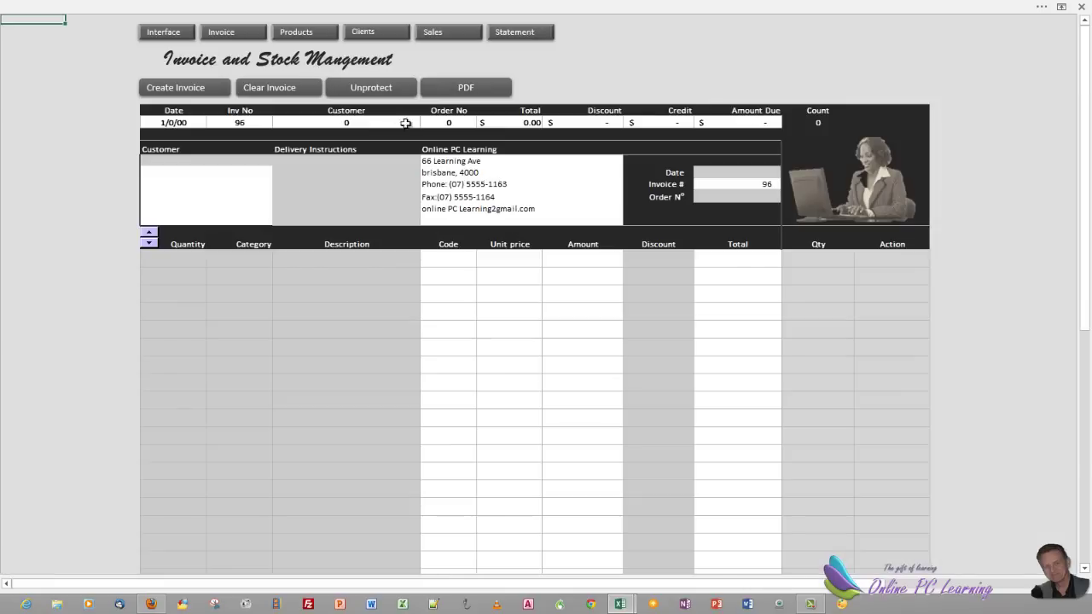
left_click(450, 87)
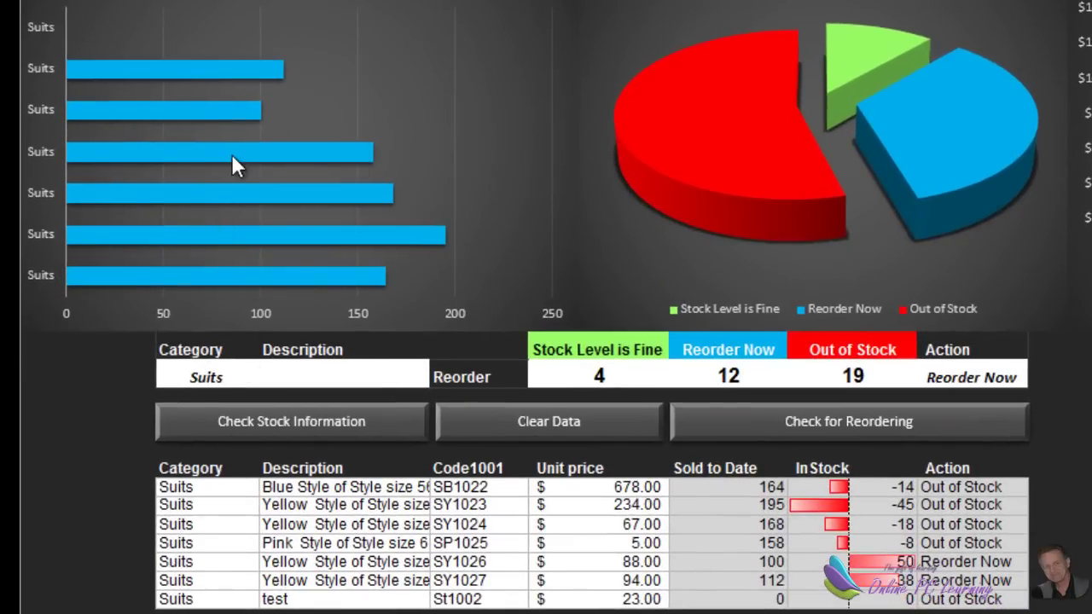
- Examine the Category Totals Sold chart, its Category and Description criteria cells, and the header row of the stock table
left_click(288, 19)
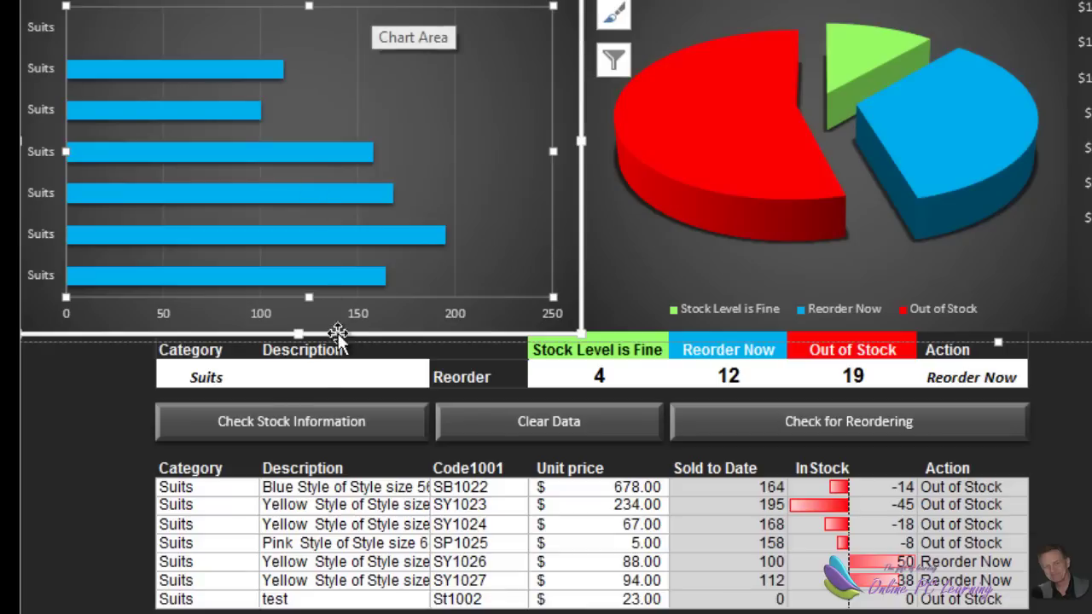
left_click(203, 476)
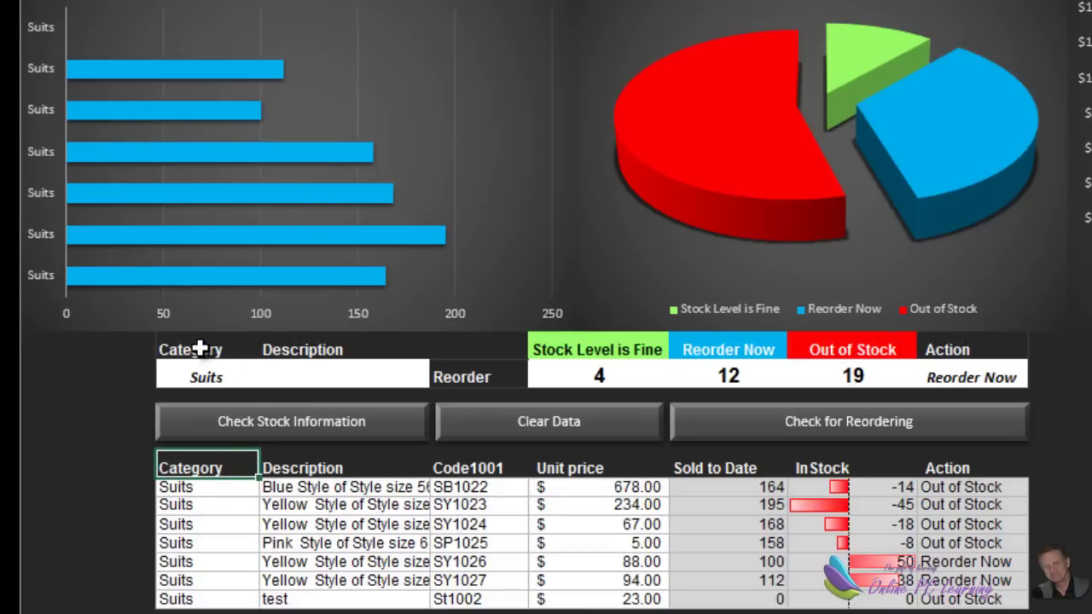
left_click_drag(199, 349, 354, 372)
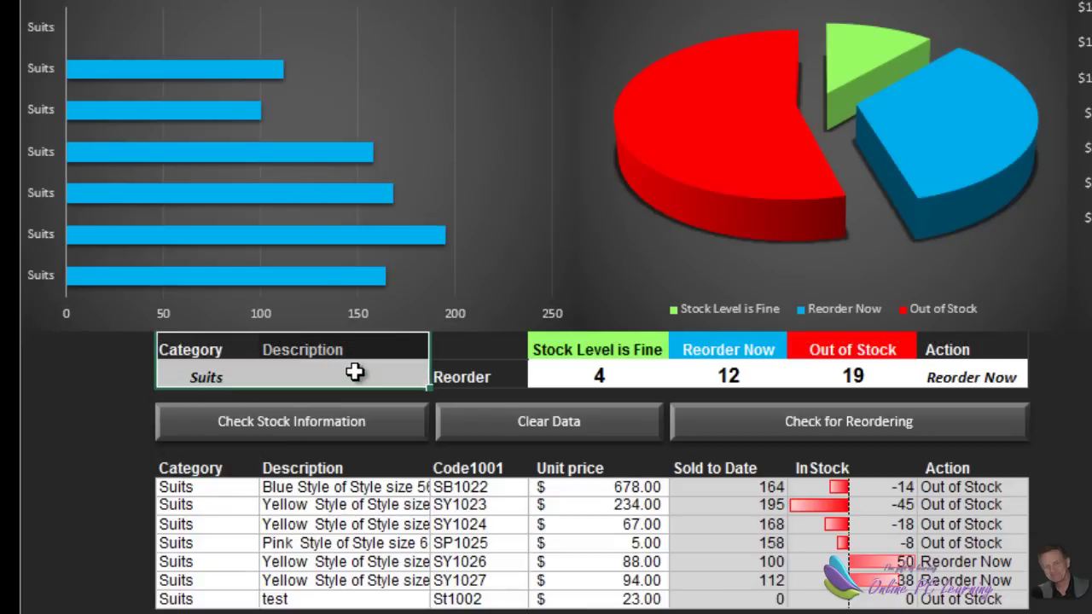
left_click_drag(165, 463, 597, 491)
left_click_drag(807, 497, 995, 471)
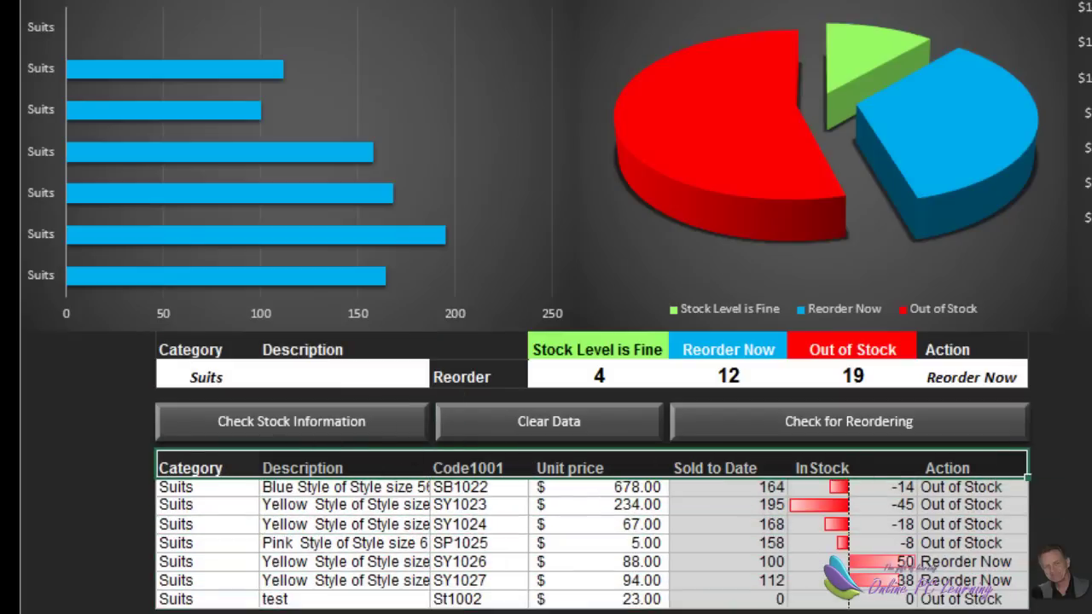
- Examine the Stock Level Checker pie chart and the Stock Level is Fine, Reorder Now and Out of Stock count cells
left_click(860, 94)
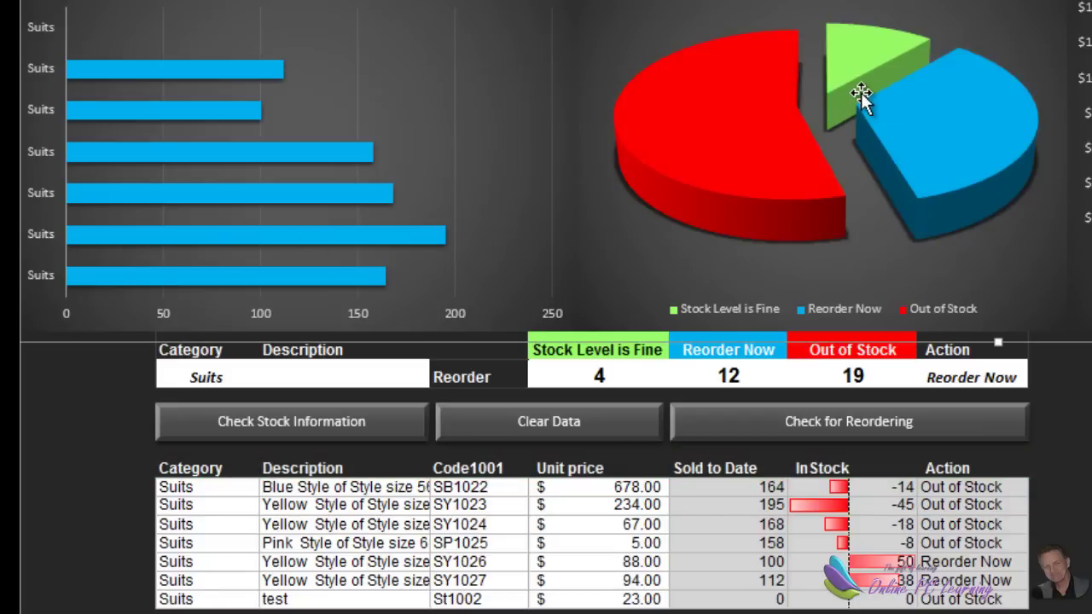
left_click(860, 94)
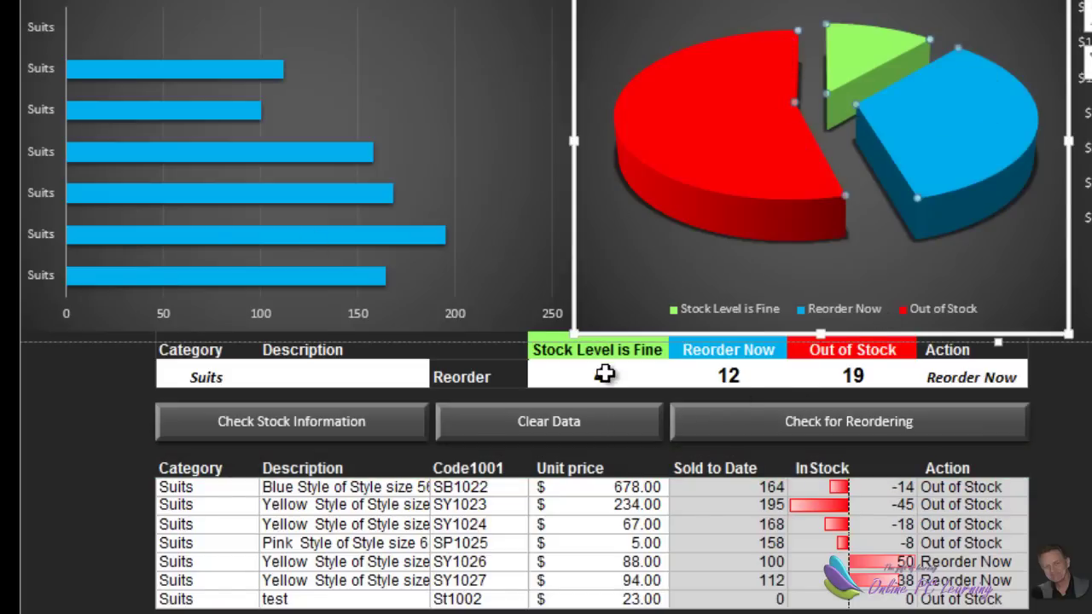
left_click(604, 373)
left_click(715, 373)
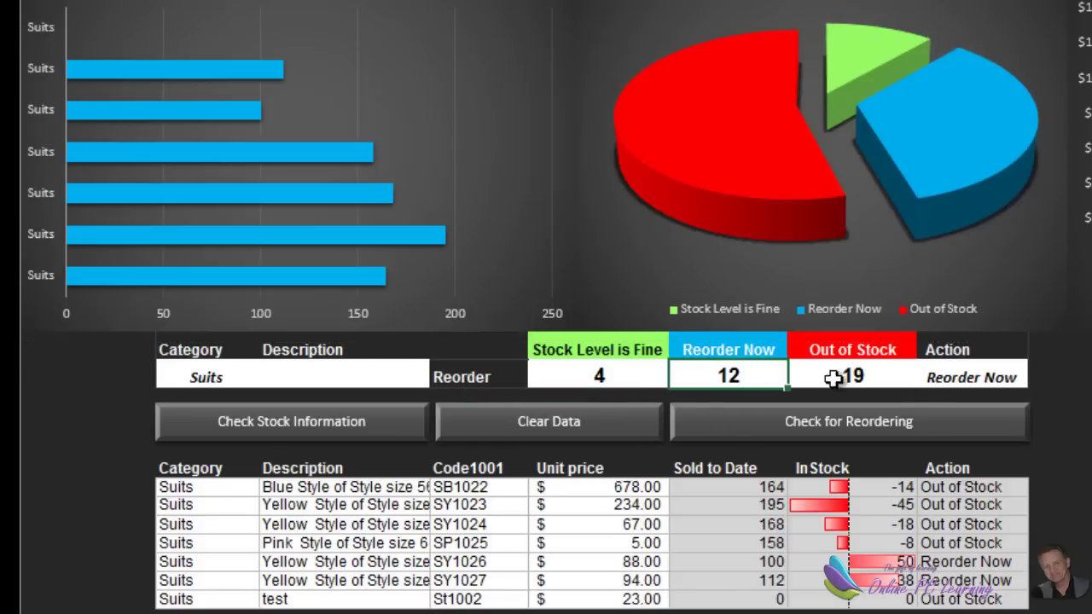
left_click(863, 379)
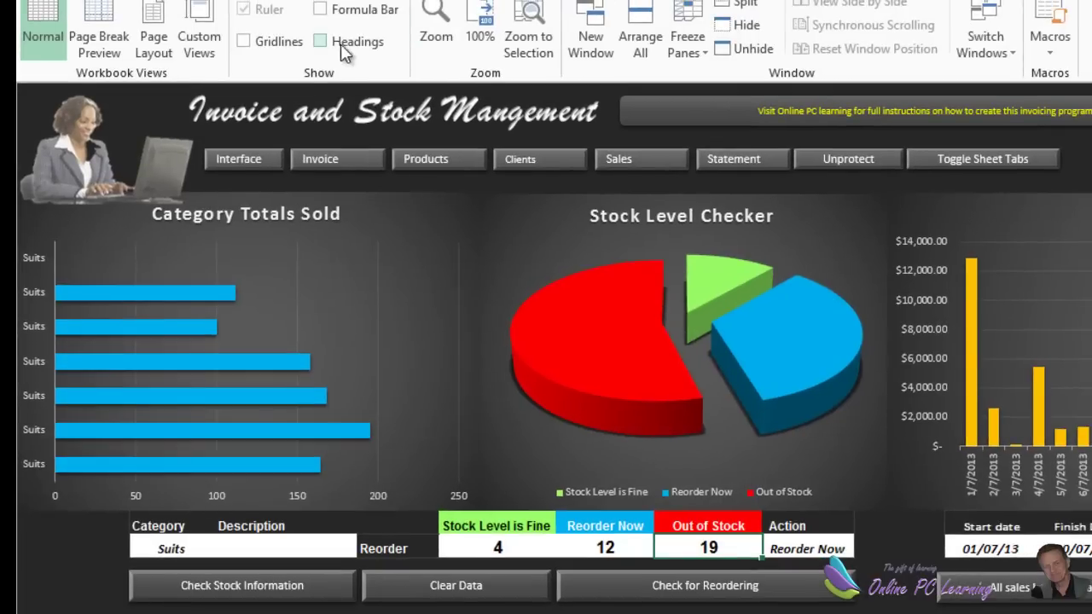
- Show the formula bar and inspect the COUNTIF formula behind the Stock Level is Fine count in F20
left_click(320, 10)
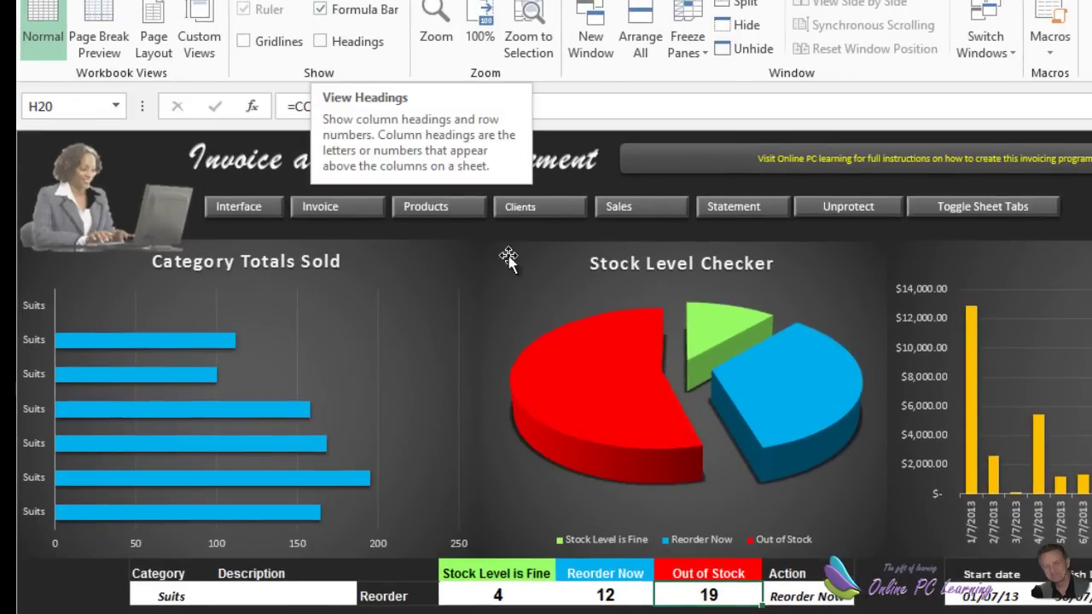
left_click(498, 595)
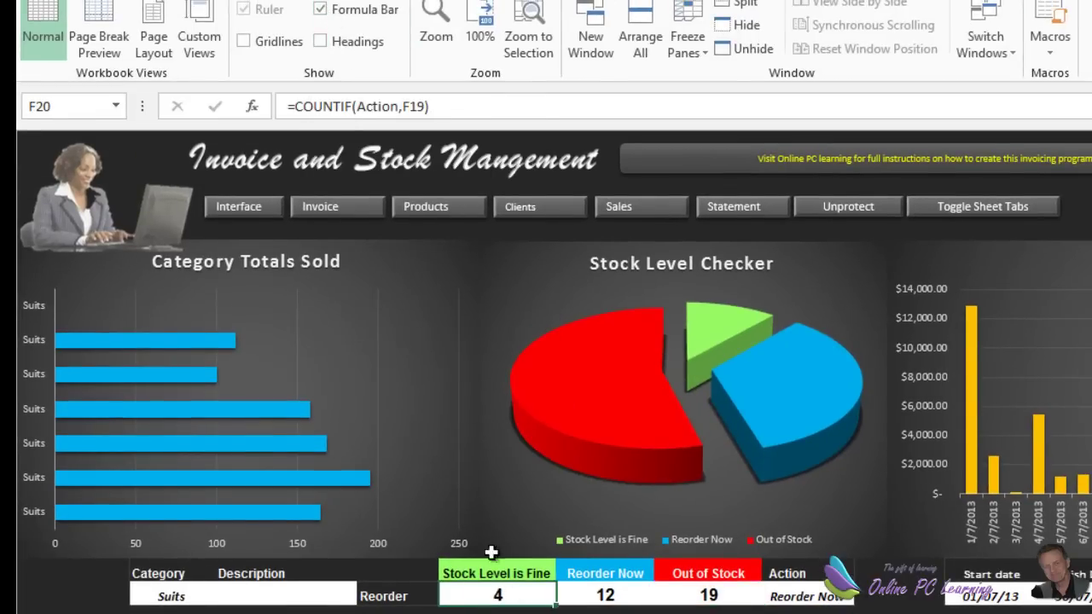
left_click(370, 105)
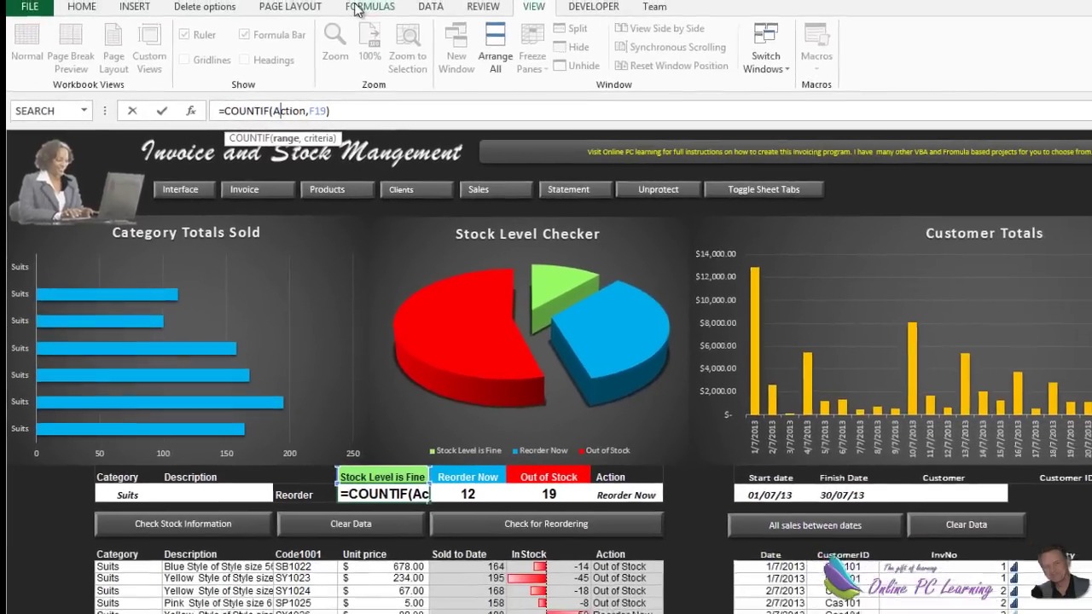
- Leave the formula and examine the cells that the named range Action refers to in the Name Manager, without changing it
left_click(427, 0)
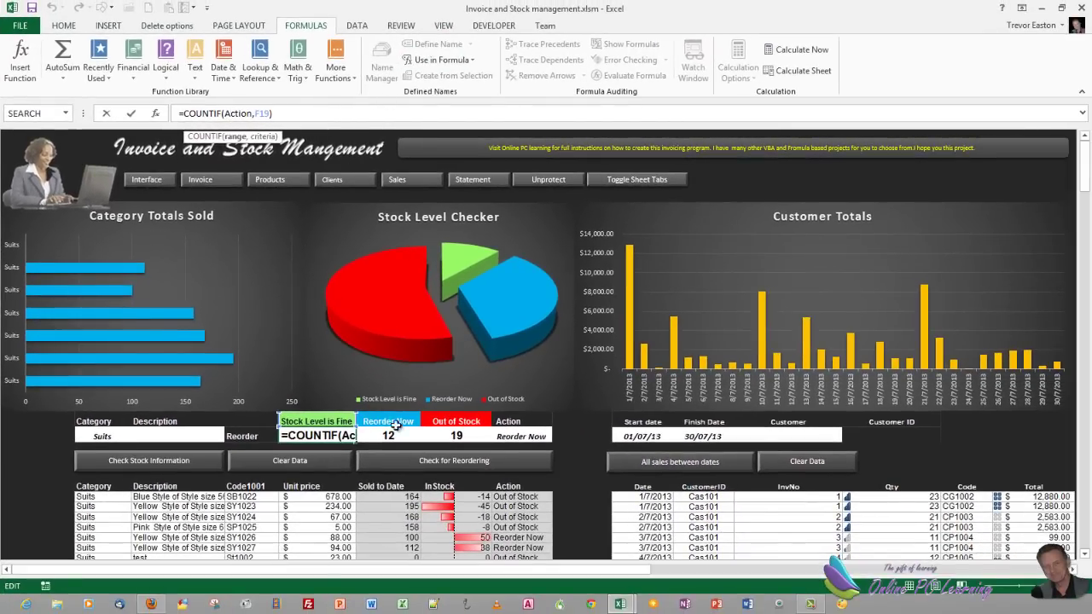
left_click(429, 381)
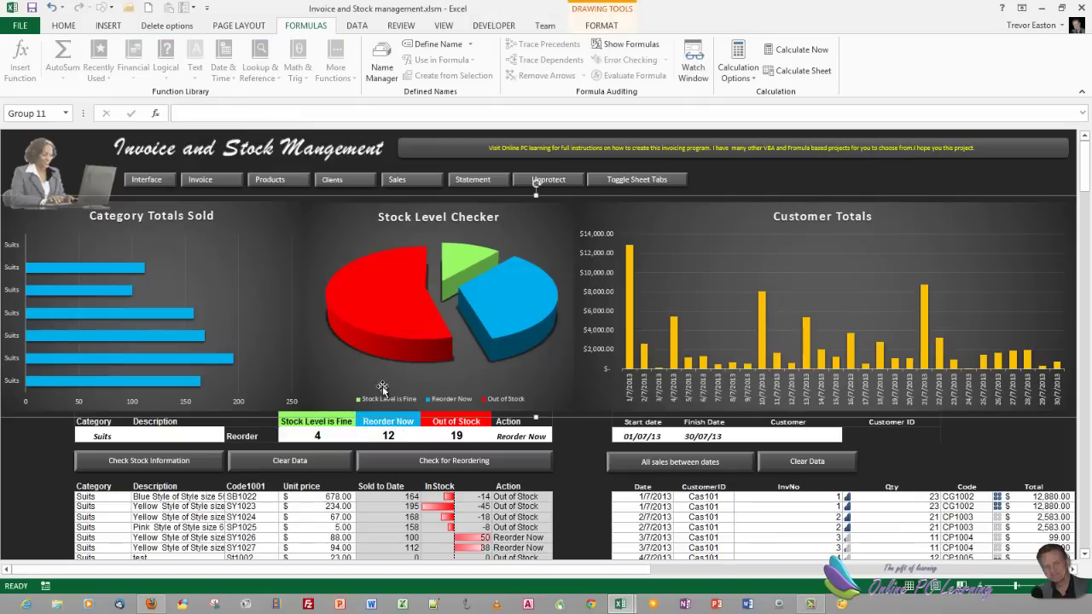
left_click(380, 68)
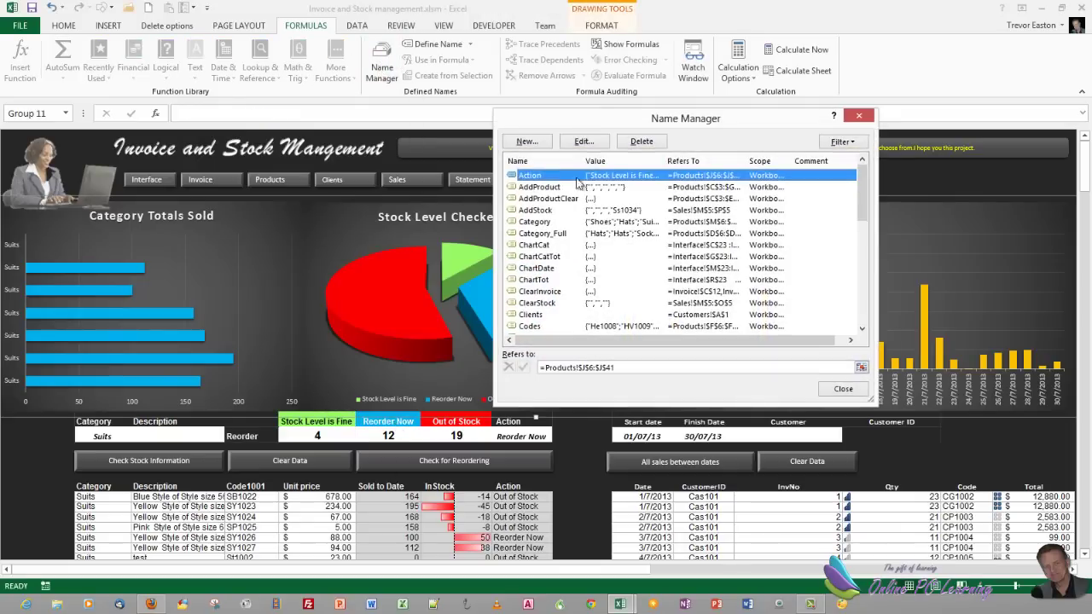
left_click(861, 367)
scroll(708, 341, "up", 4)
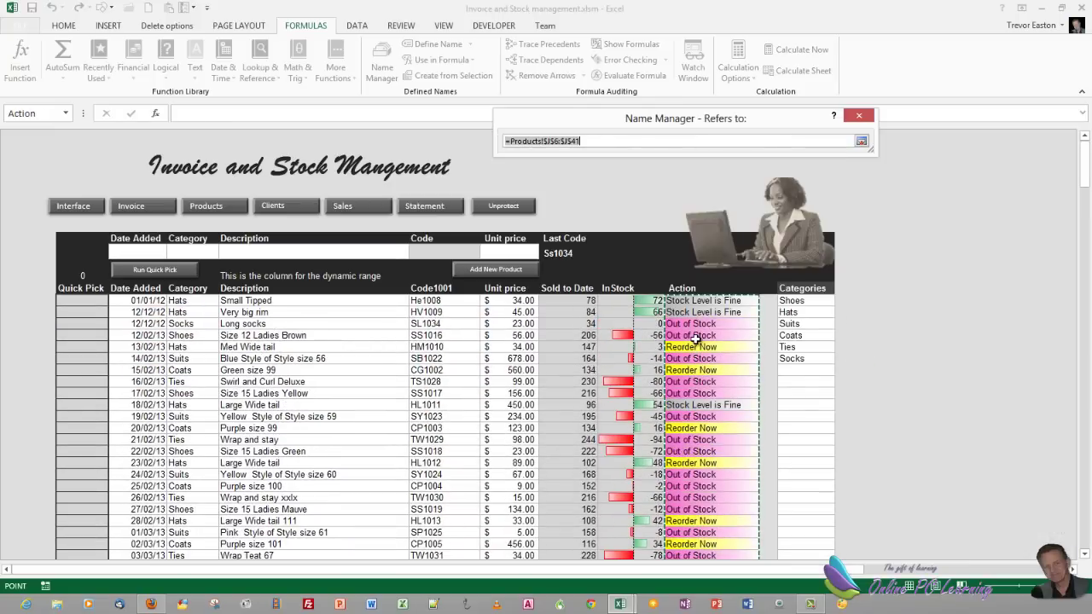
scroll(722, 469, "down", 6)
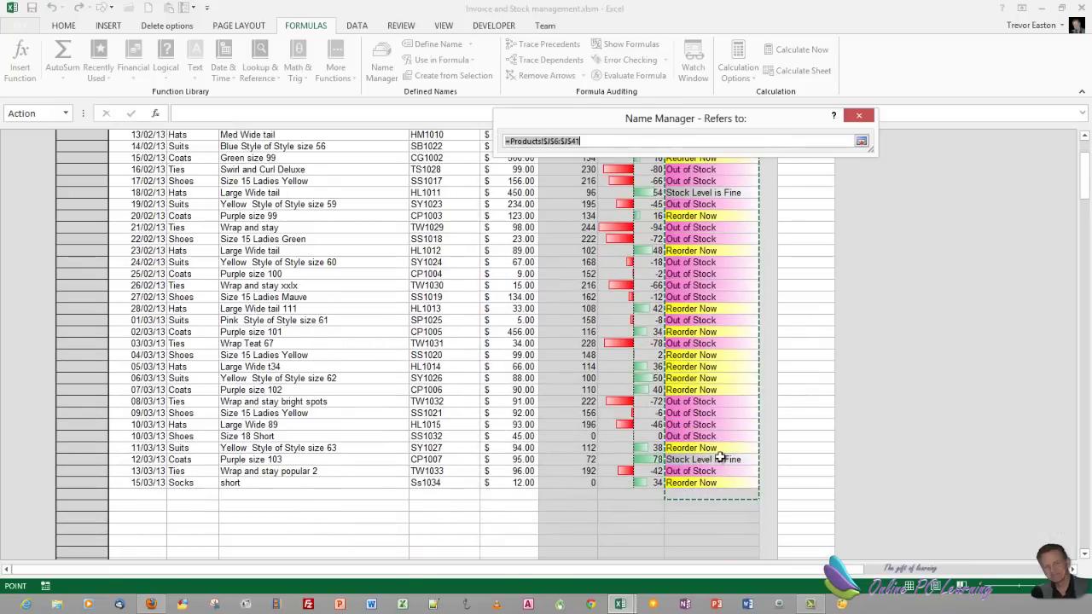
scroll(721, 453, "up", 3)
scroll(710, 448, "up", 3)
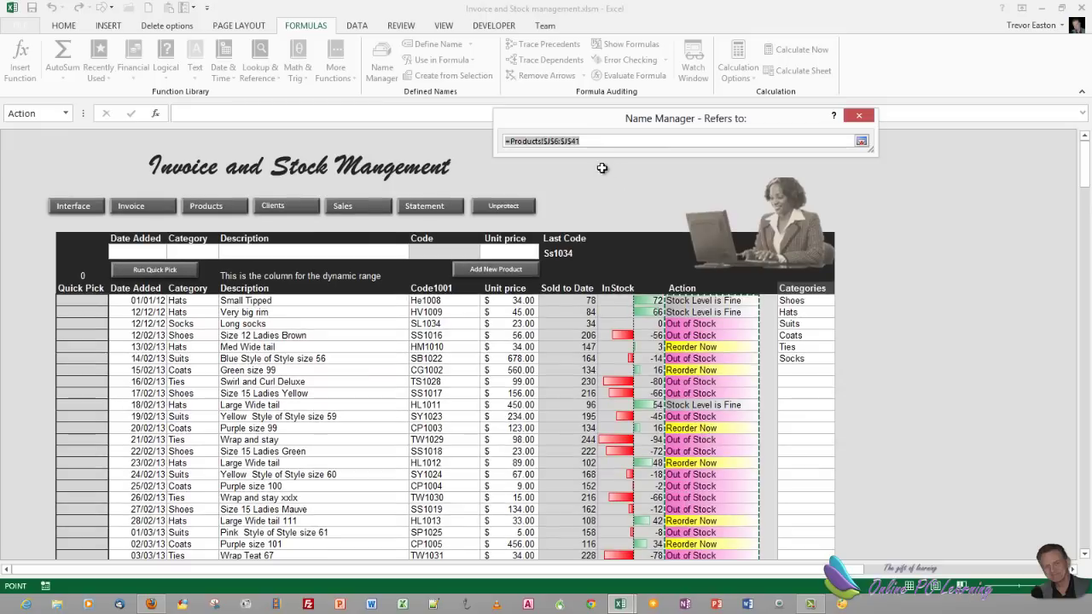
left_click(859, 117)
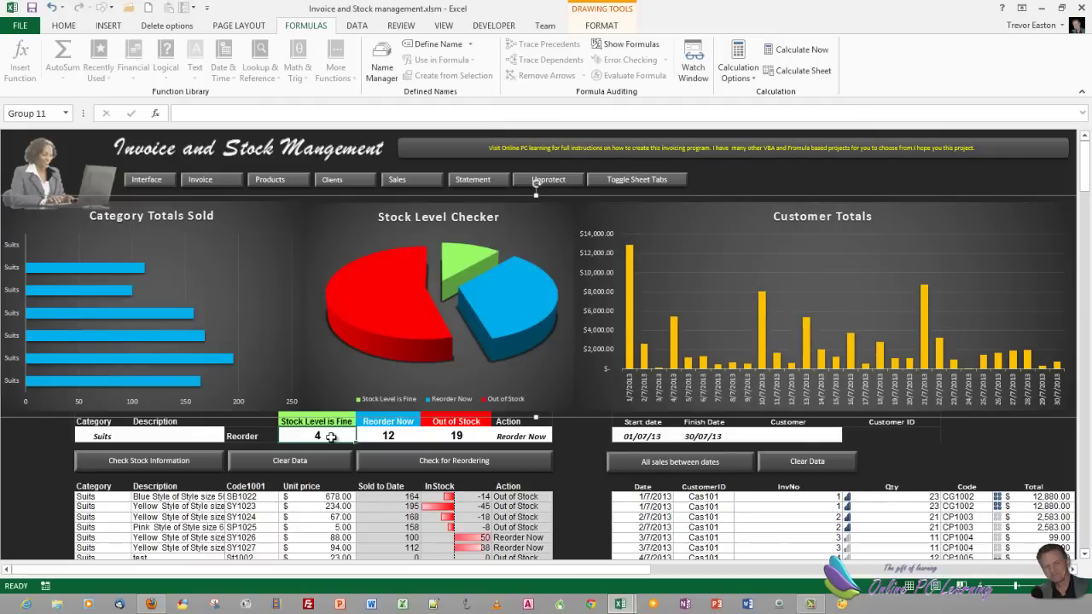
- Review the three stock status count cells and the Out of Stock heading in H19 used as the counting criterion
left_click(331, 437)
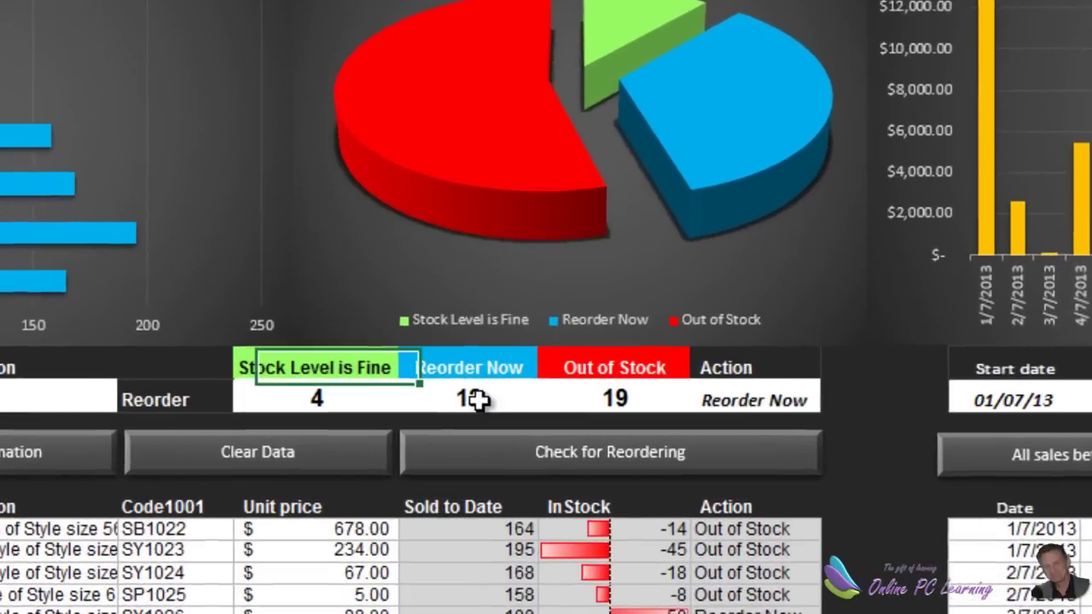
left_click(448, 405)
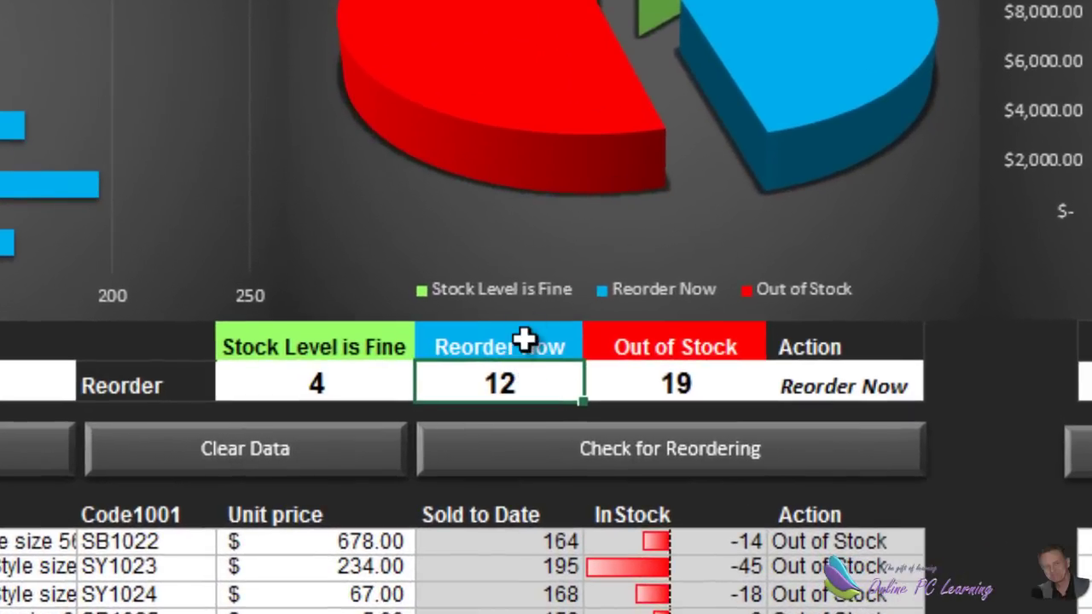
left_click(696, 380)
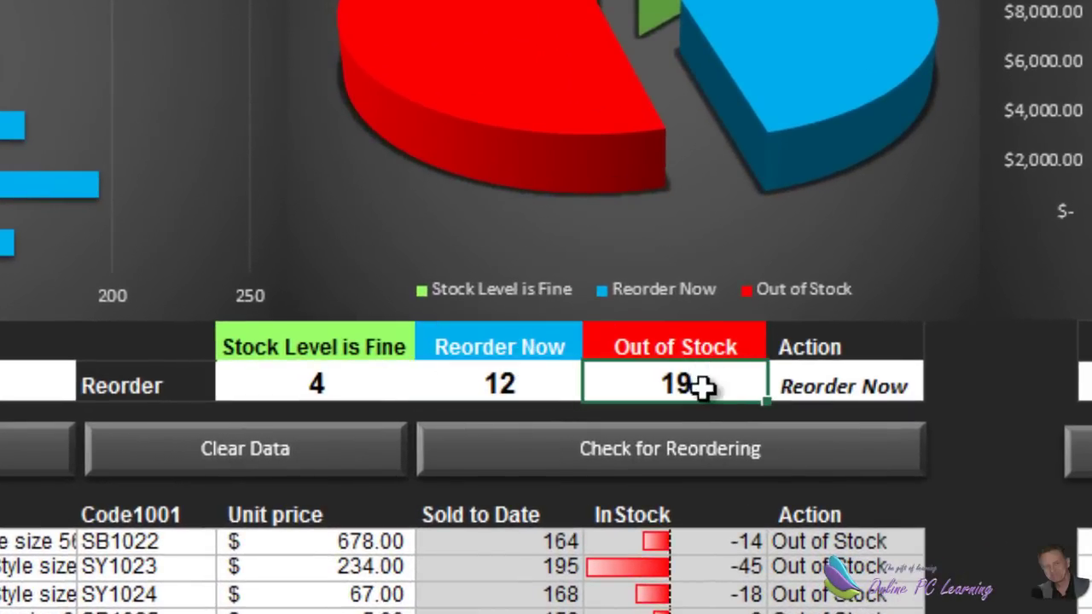
left_click(689, 345)
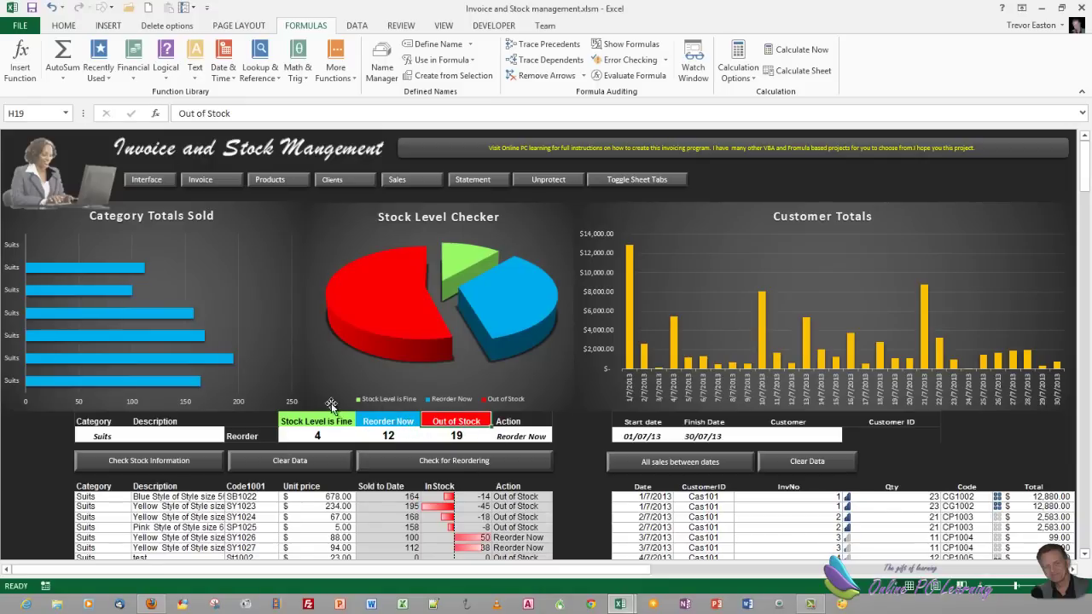
- Select the Stock Level Checker pie chart to examine its source cells, and highlight the status headings and counts beneath it
left_click(405, 291)
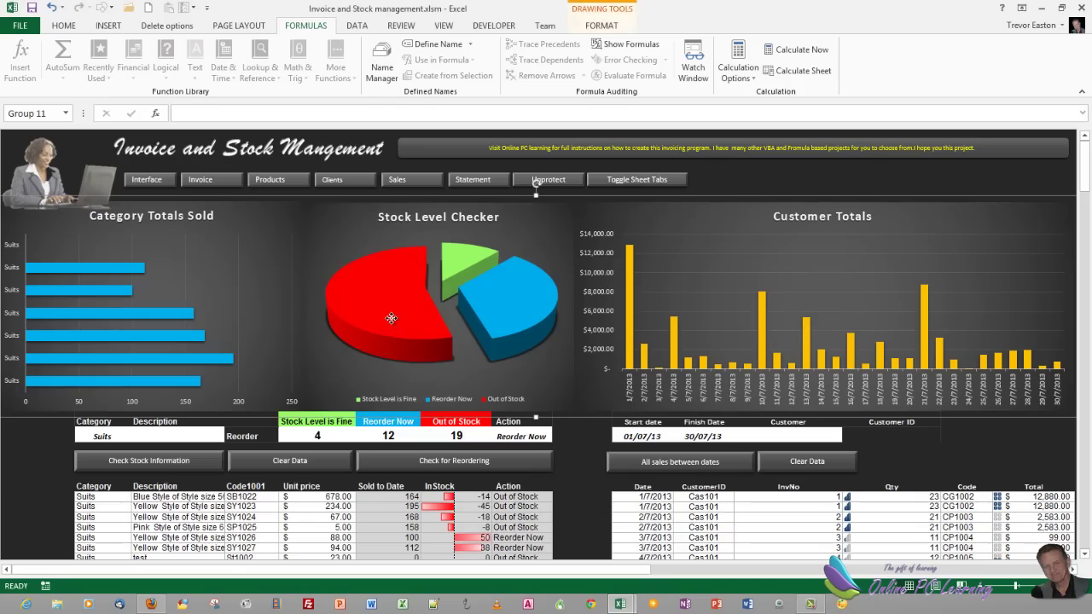
left_click(391, 317)
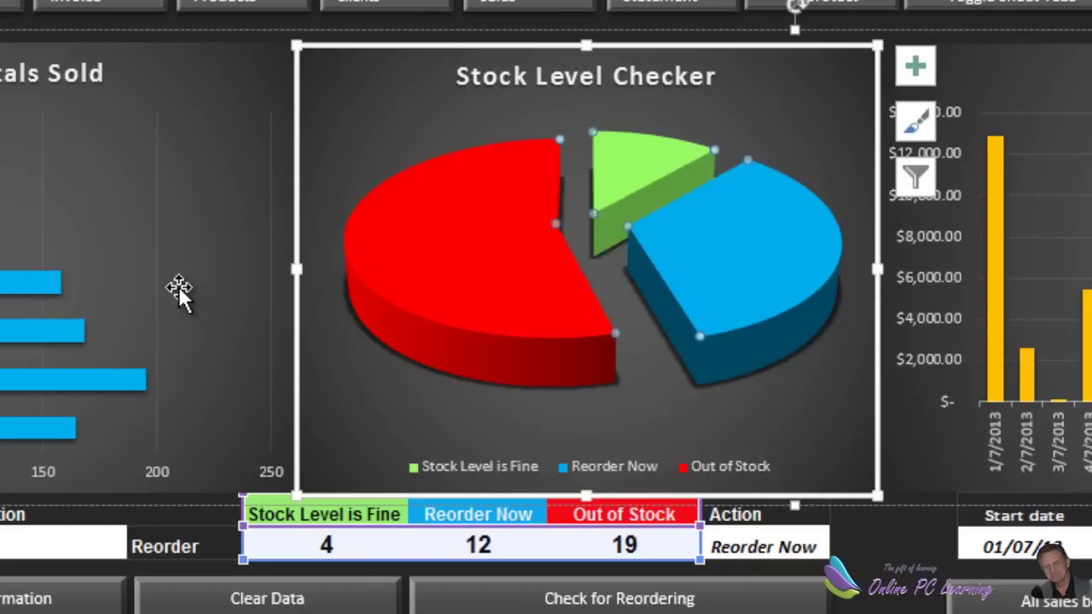
left_click(190, 297)
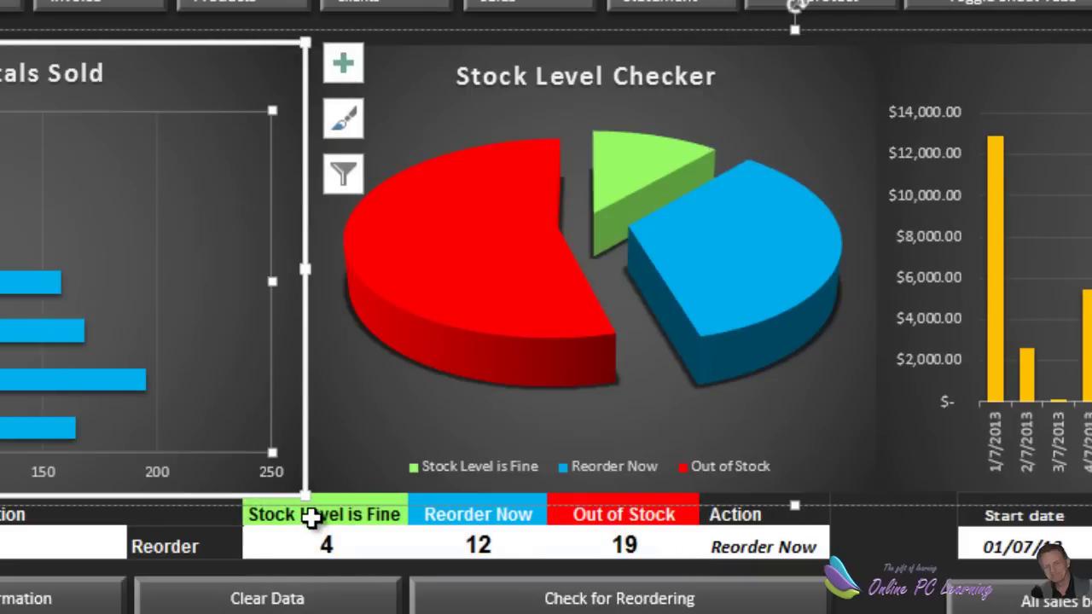
left_click_drag(312, 514, 723, 542)
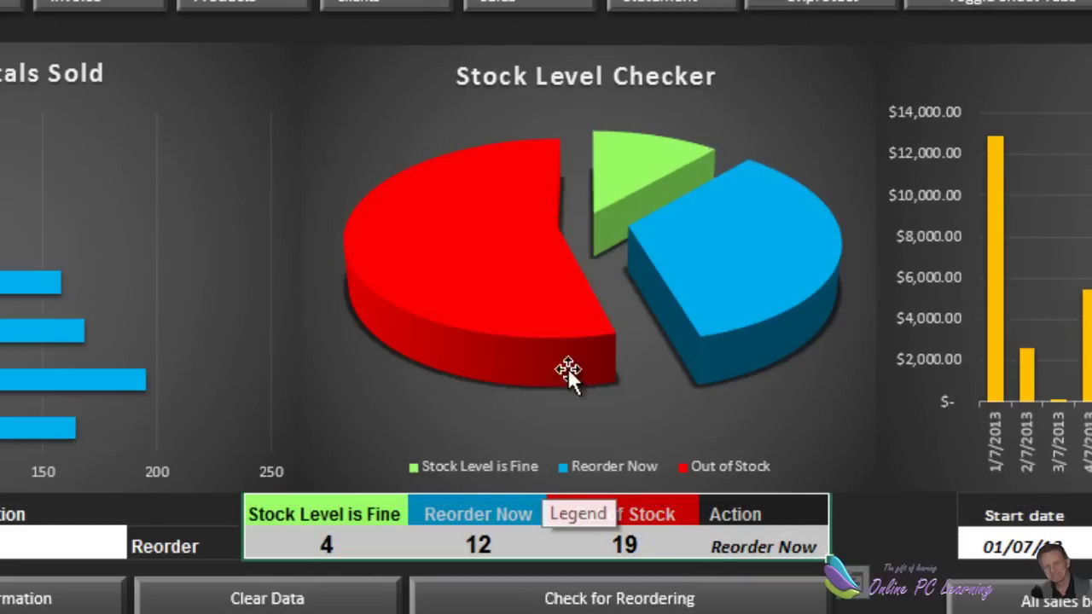
- Check the pie chart's data range, series and category labels in its data source settings, keeping them as they are
right_click(581, 271)
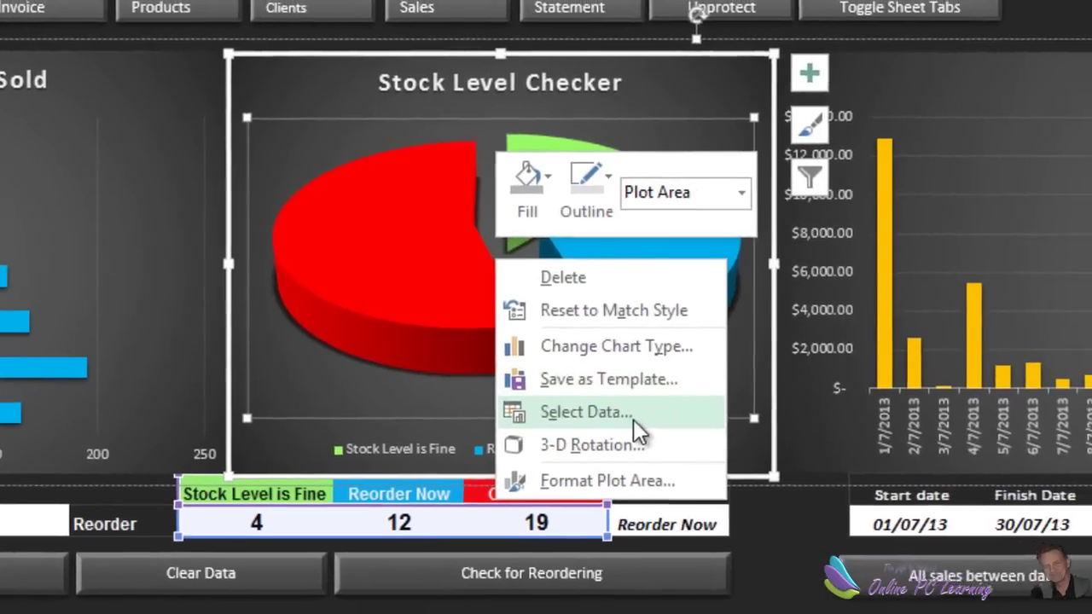
left_click(721, 427)
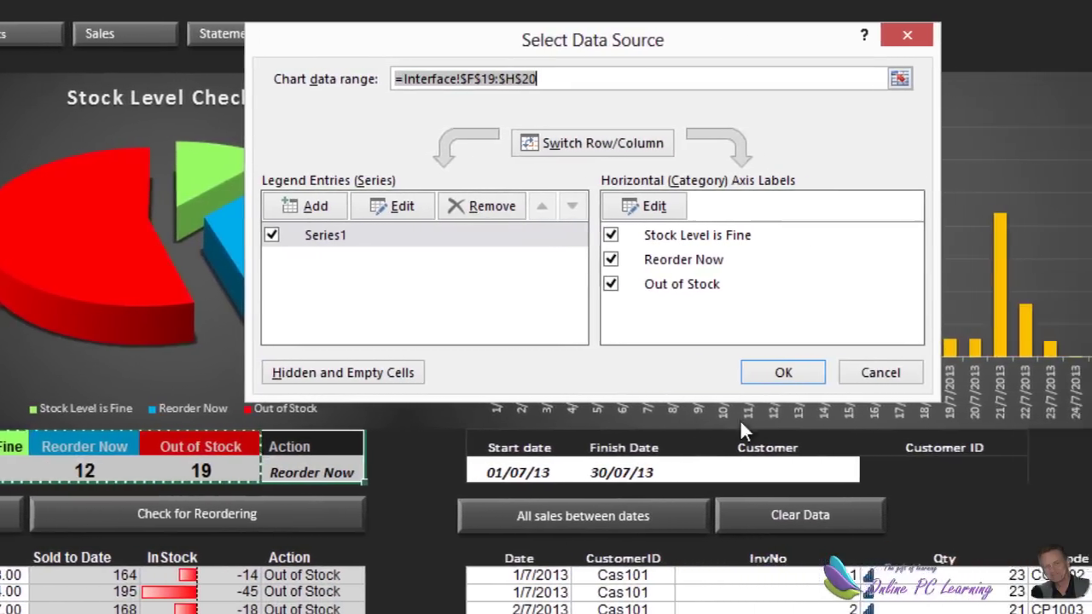
left_click(781, 373)
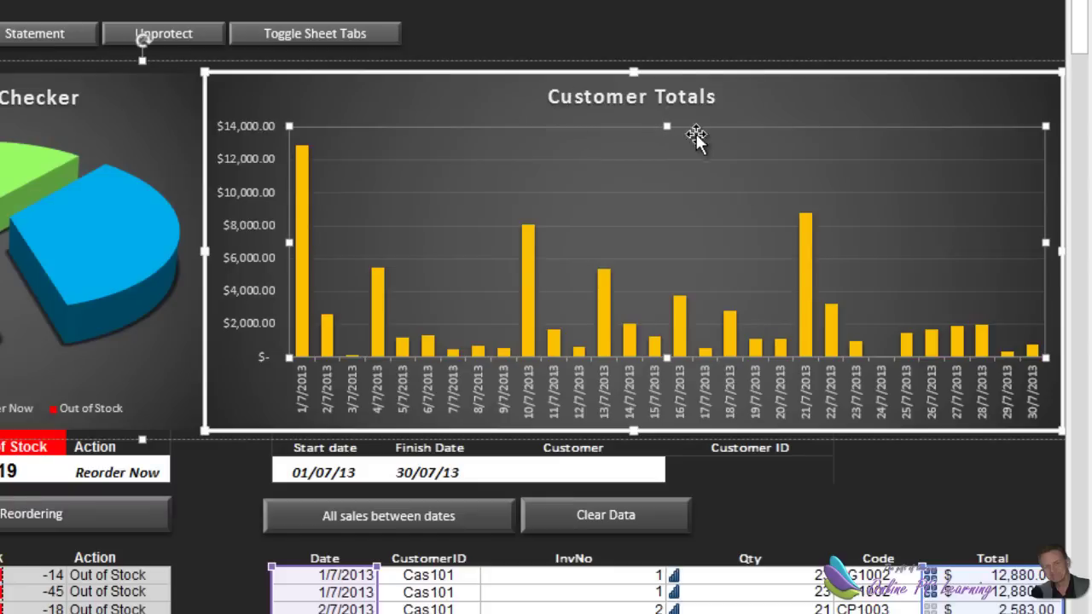
- Review the Start date and Finish Date cells and the Customer ID lookup formula in P20 beneath the Customer Totals chart
left_click(318, 466)
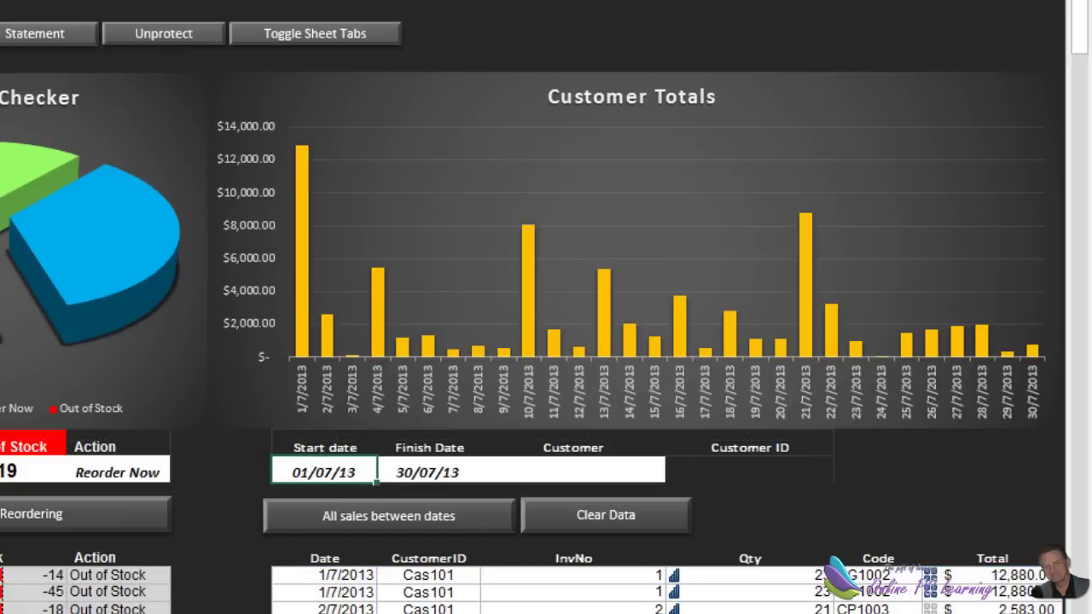
left_click(731, 467)
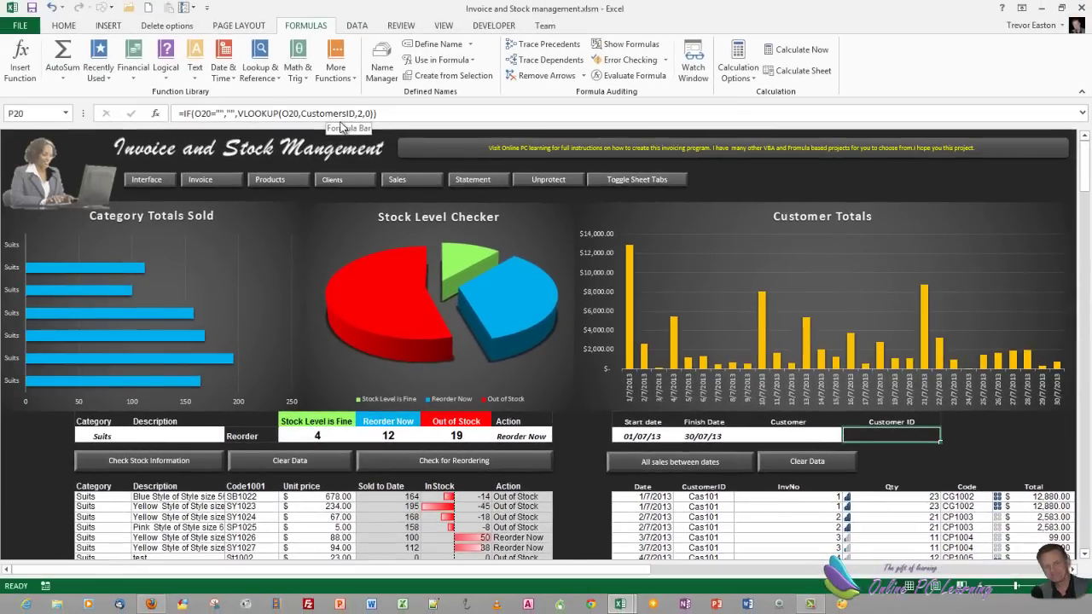
left_click(657, 436)
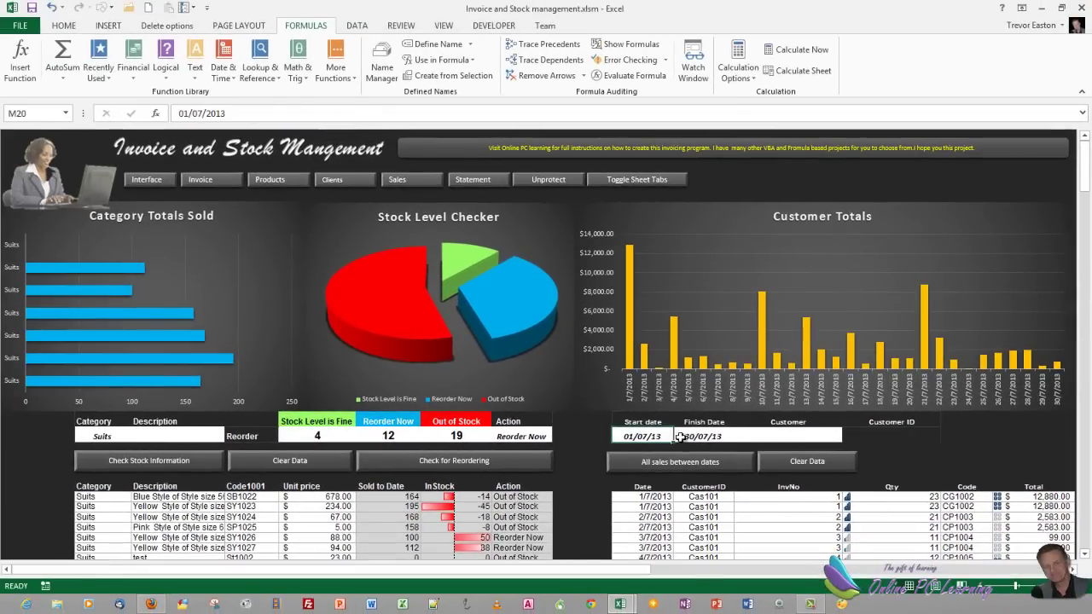
left_click(685, 437)
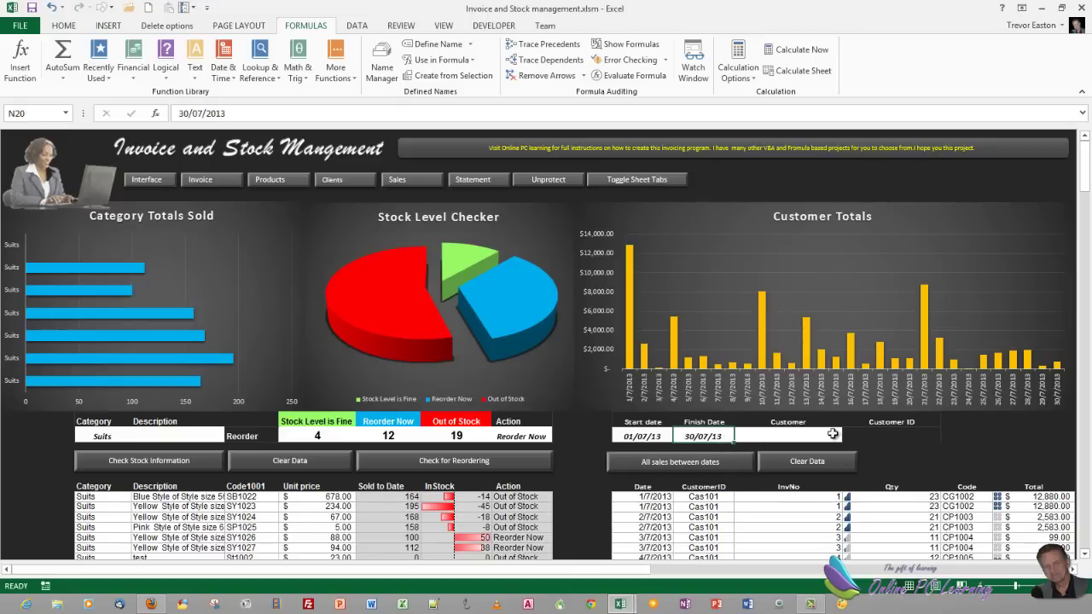
- Choose Chic Chic as the customer in O20 and extract its sales between the start and finish dates
left_click(833, 435)
left_click(849, 437)
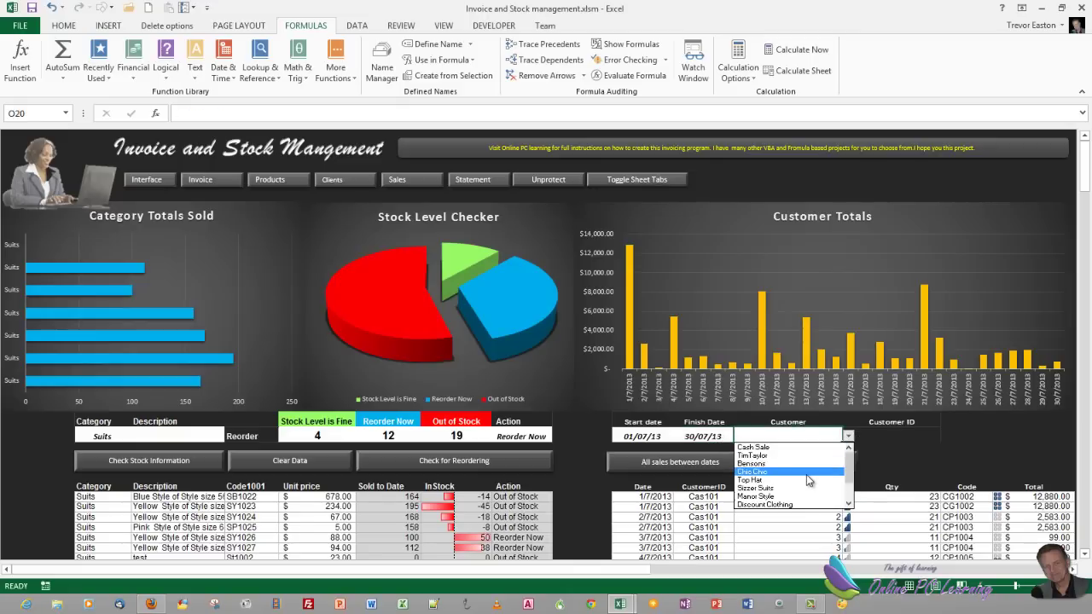
left_click(780, 452)
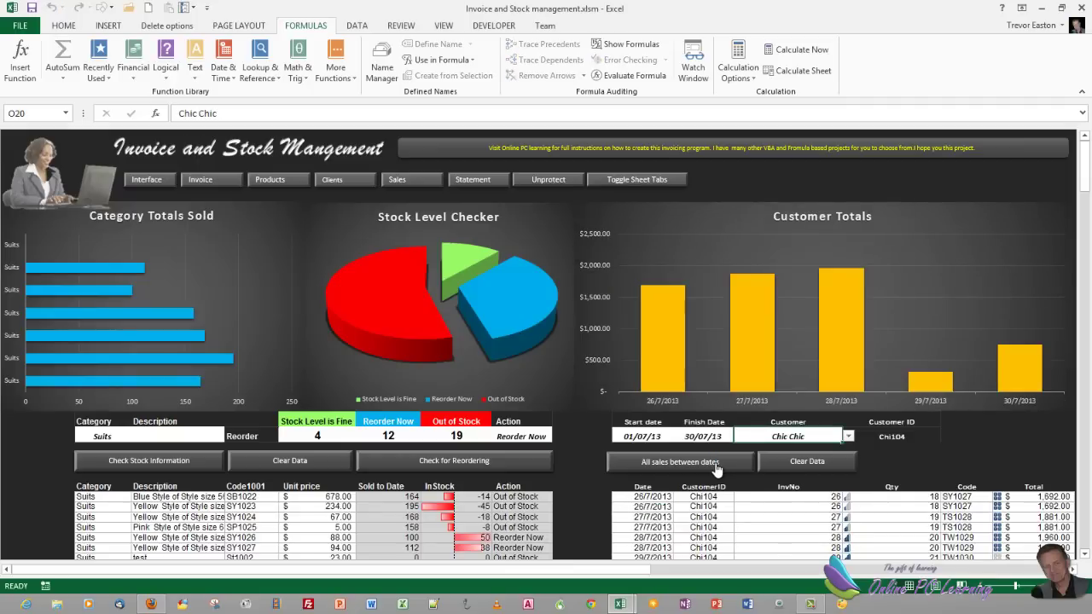
left_click(800, 438)
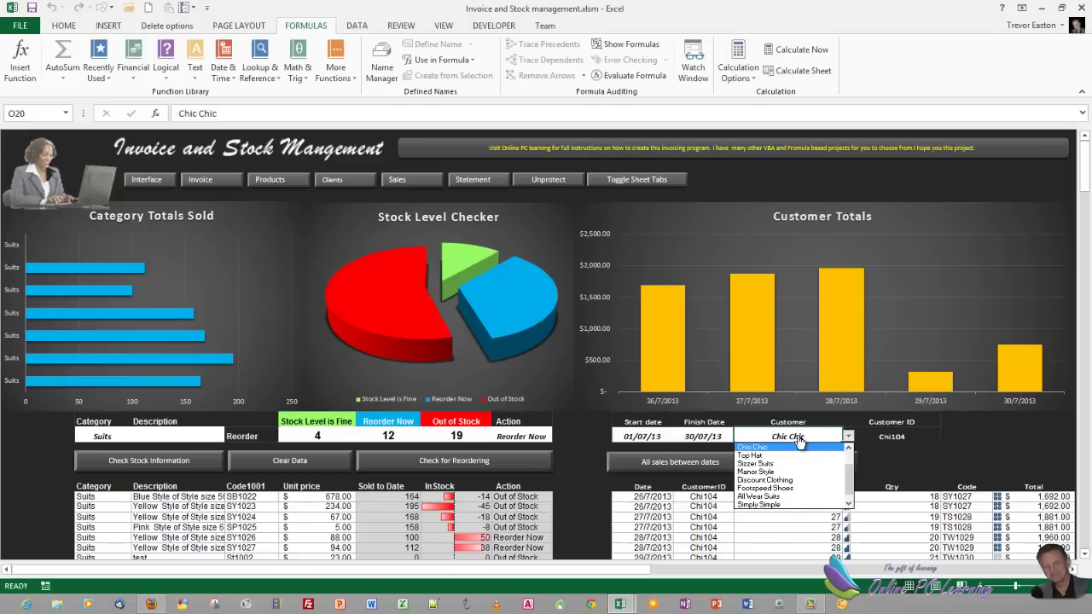
left_click(795, 444)
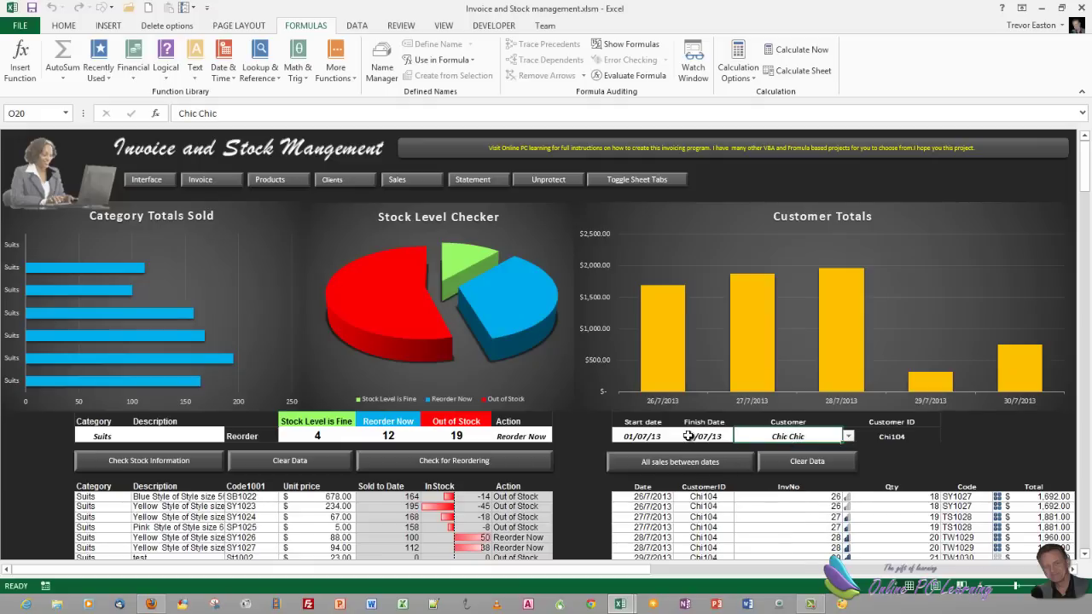
- Highlight the extracted sales headings and examine their source columns on the Sales sheet, ending back on the Interface sheet
left_click_drag(640, 488, 946, 487)
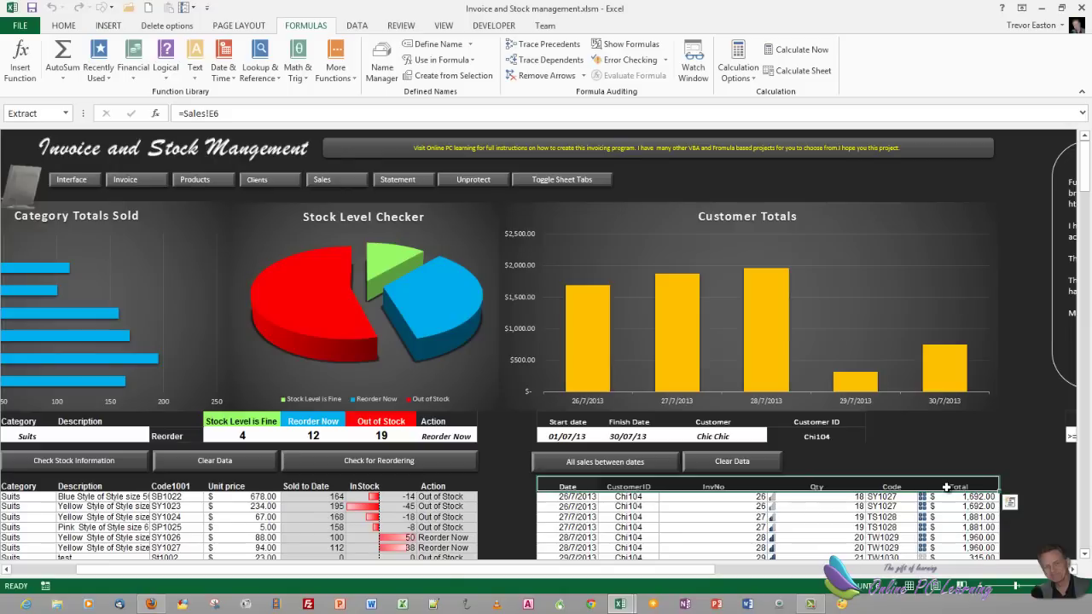
left_click(342, 179)
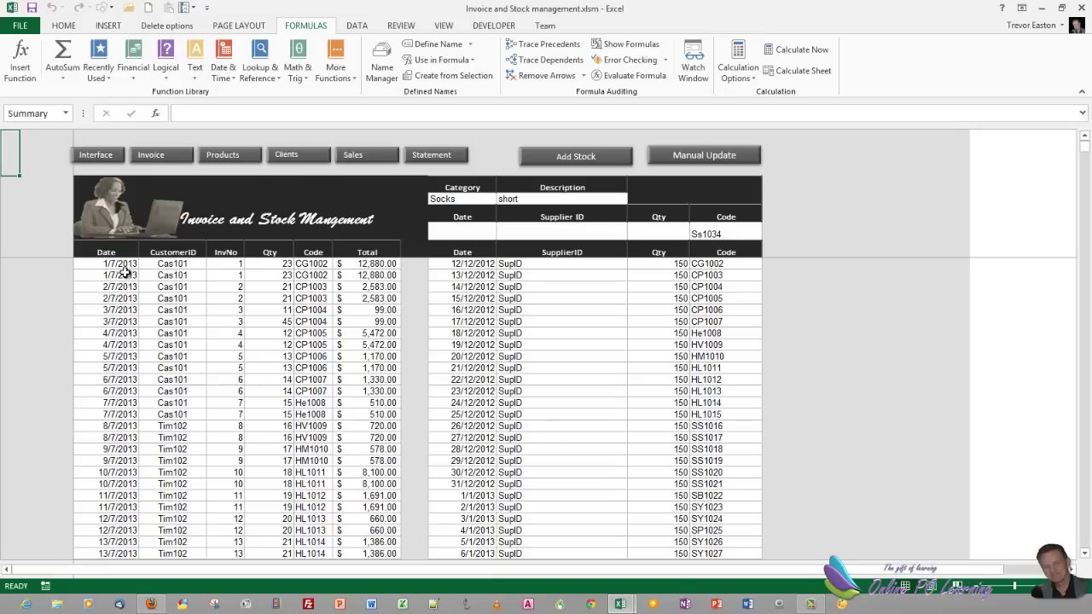
left_click_drag(104, 247, 362, 566)
left_click(100, 151)
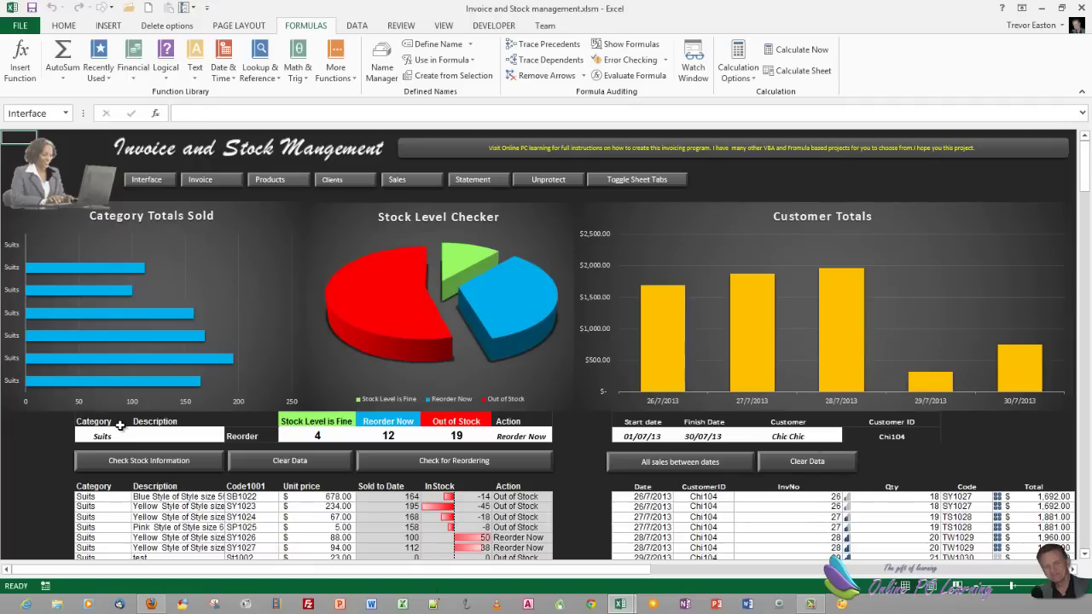
- Examine the category criterion in C20 and the linked headings of the stock table, from Category in C22 across to Action in I22
left_click(99, 436)
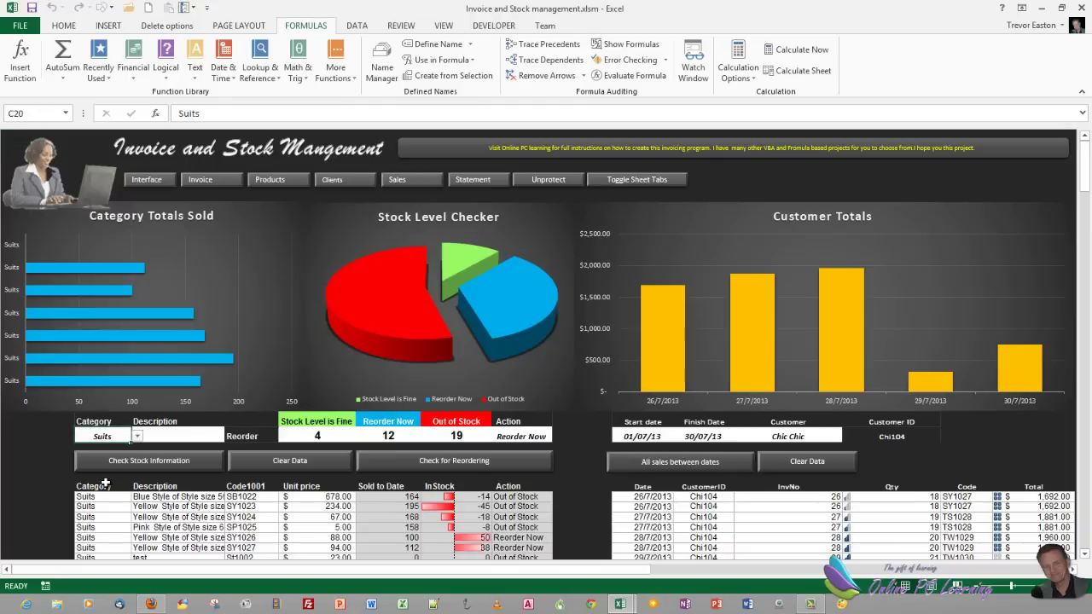
left_click_drag(92, 485, 534, 500)
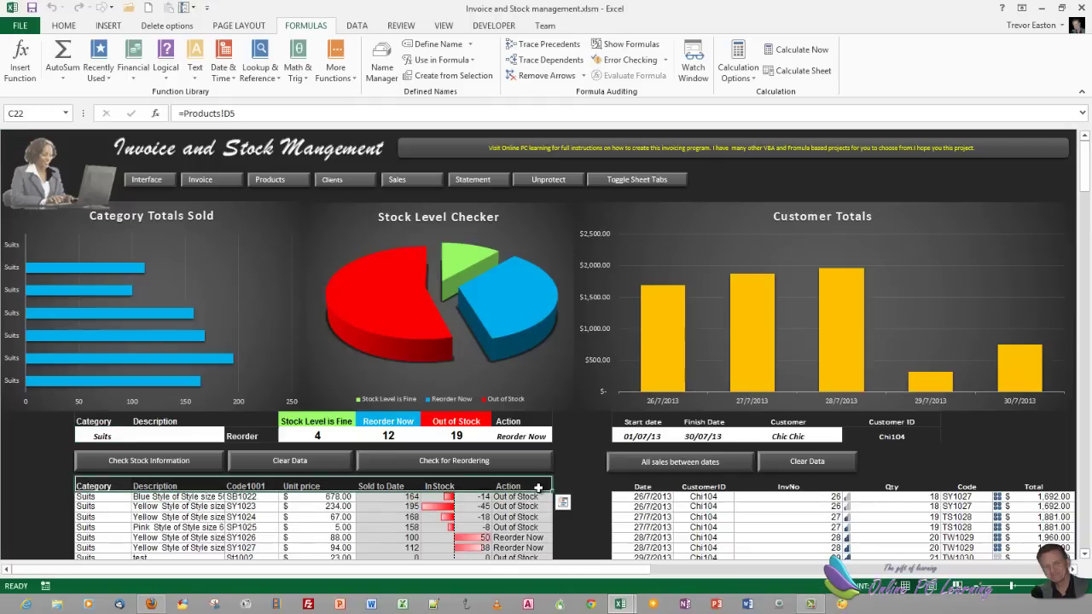
left_click(90, 486)
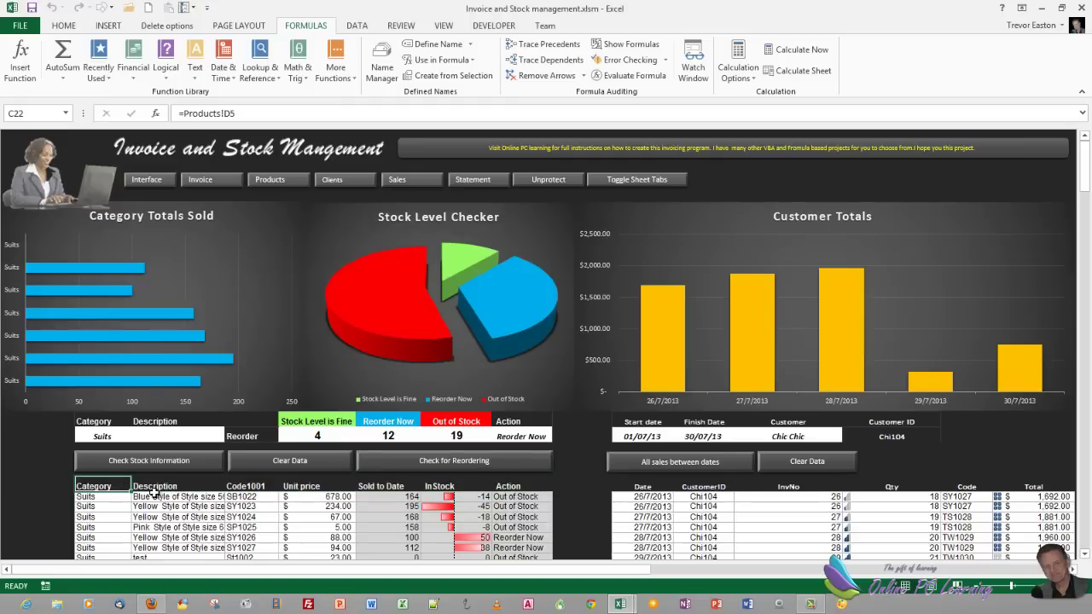
left_click(159, 488)
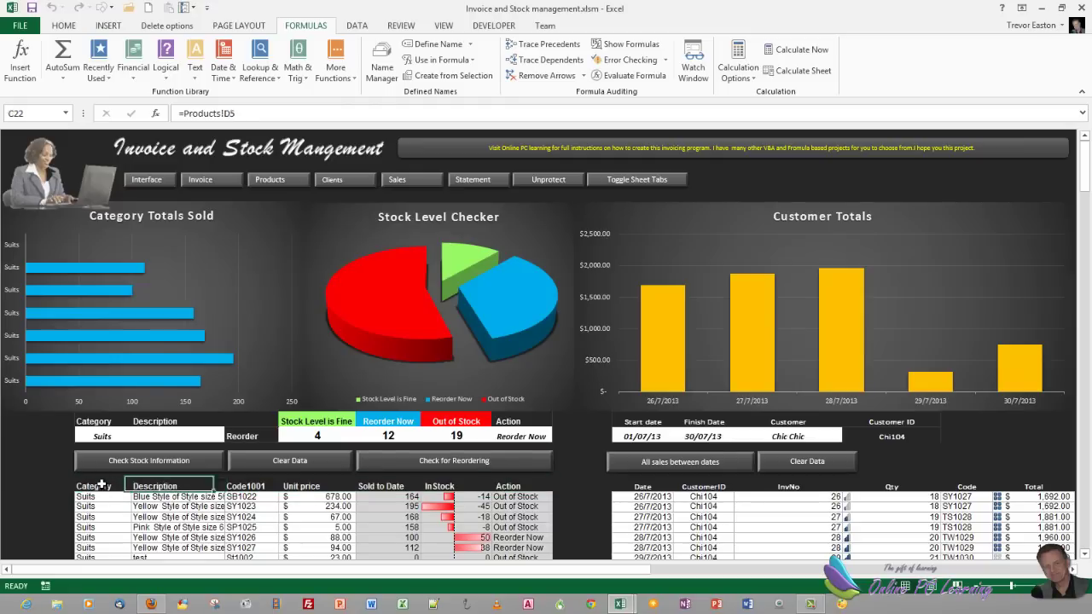
left_click(246, 486)
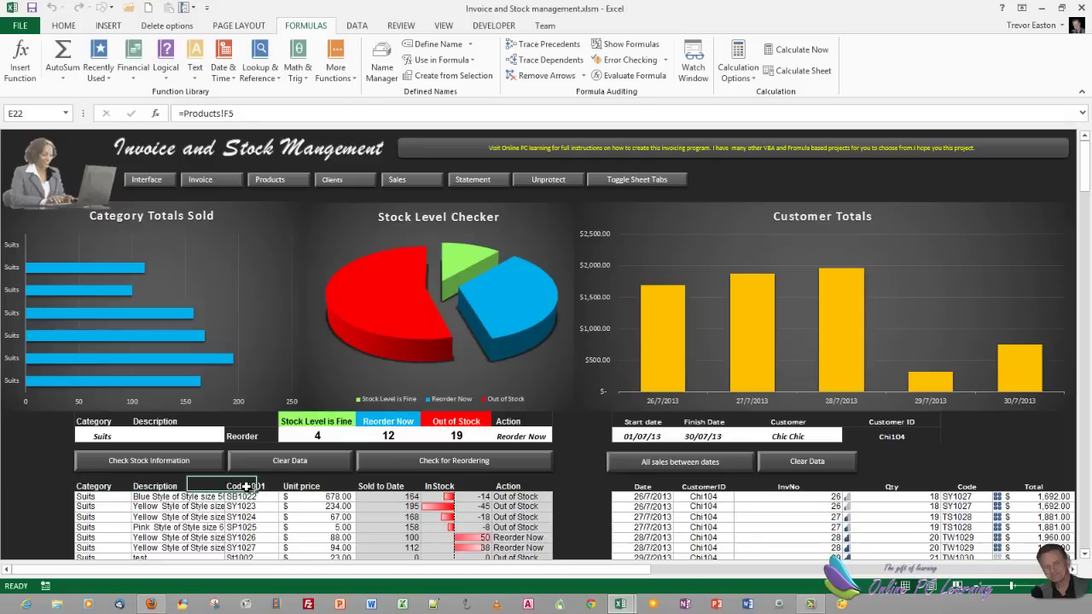
left_click(312, 486)
left_click(400, 485)
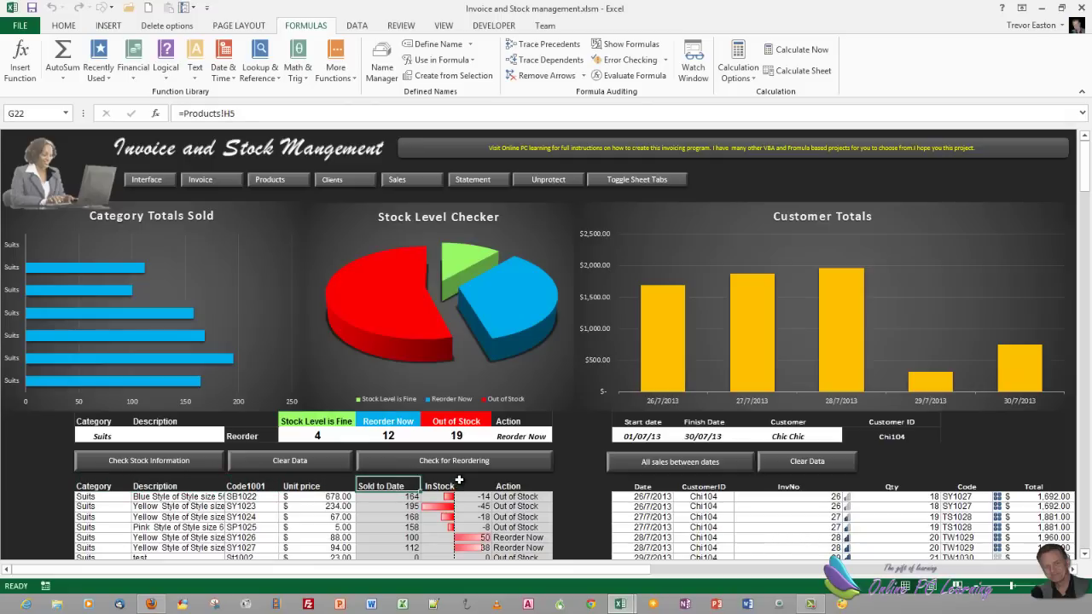
left_click(459, 485)
left_click(507, 487)
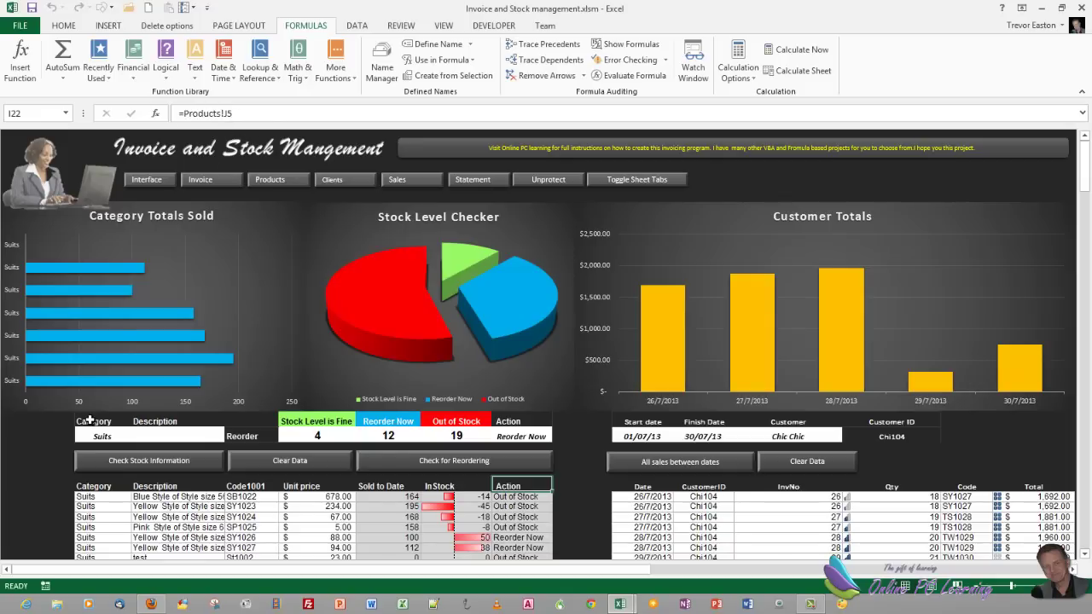
- Compare the Category and Description criteria headings in row 19 with the stock table headings they reference in row 22
left_click(89, 421)
left_click(147, 420)
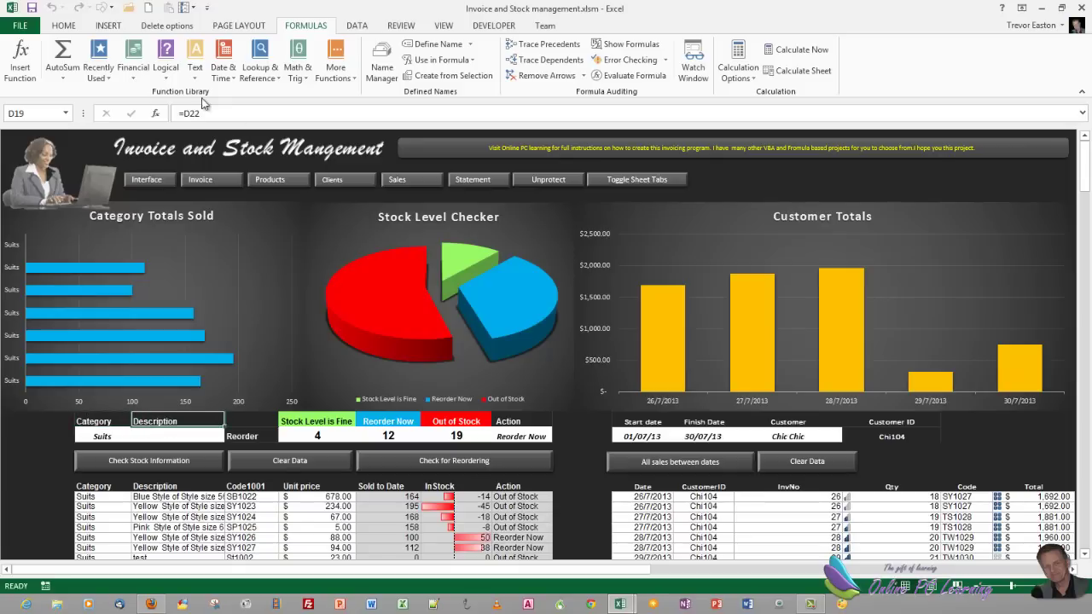
left_click(155, 486)
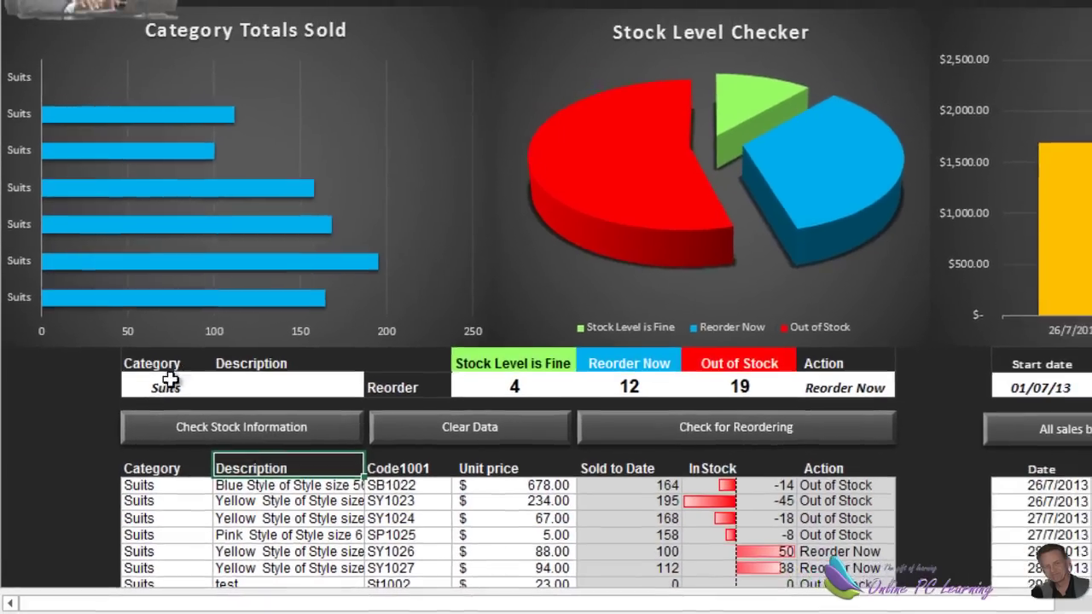
- Check the category cell C20's data validation list and the Categories cells its source name Category refers to, keeping the settings
left_click(174, 375)
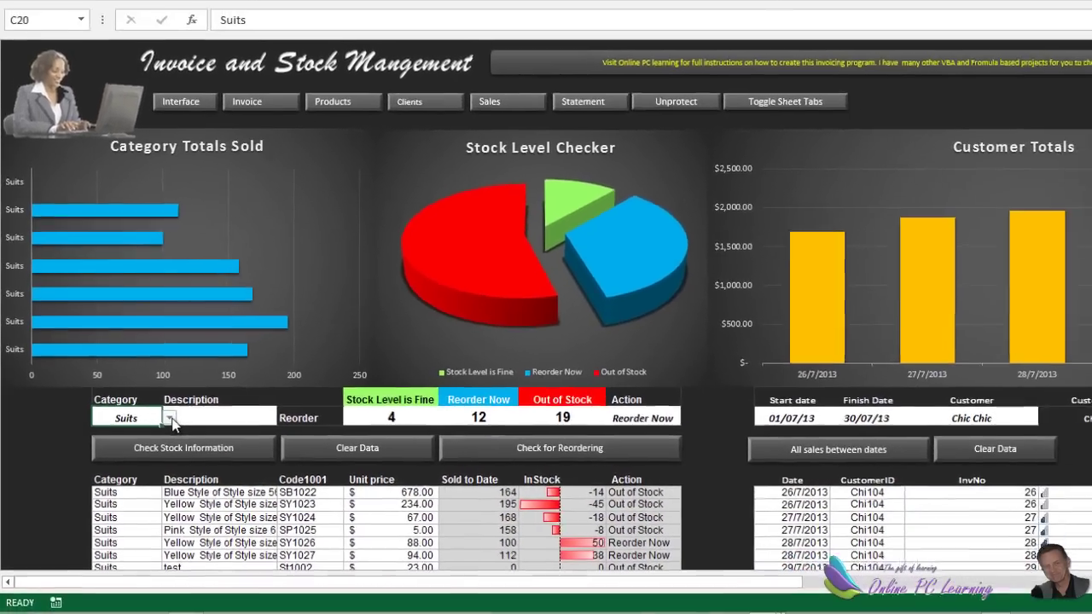
key("alt+Down")
left_click(102, 436)
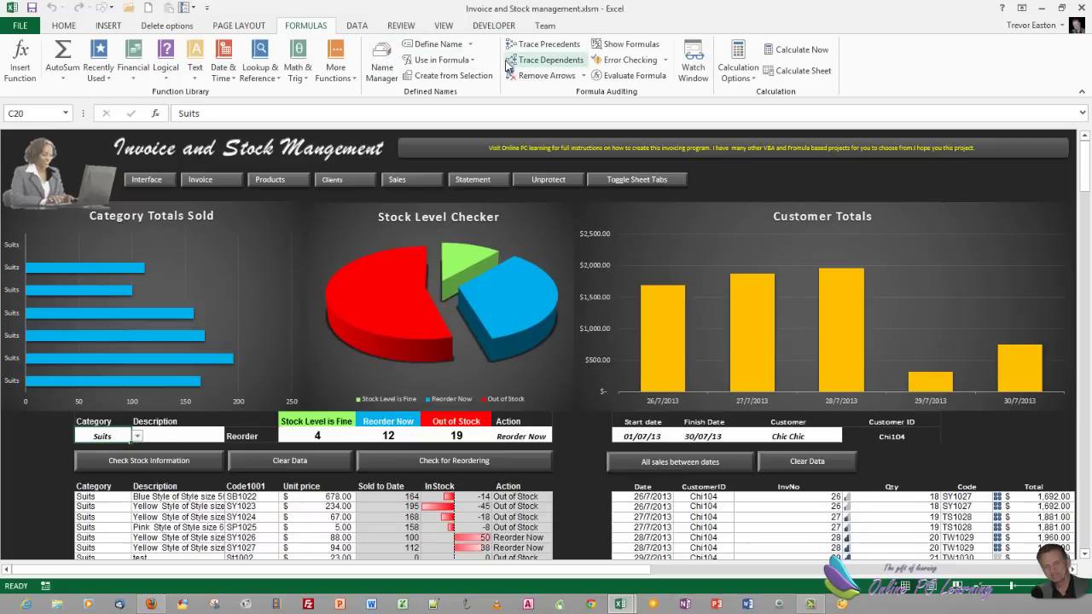
left_click(356, 26)
left_click(565, 57)
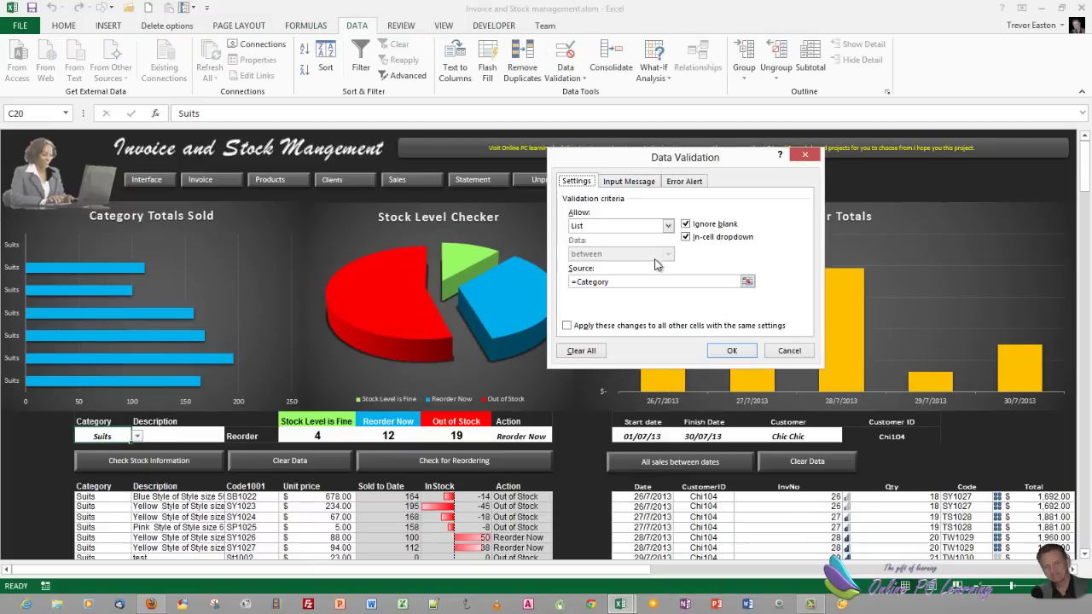
left_click(595, 281)
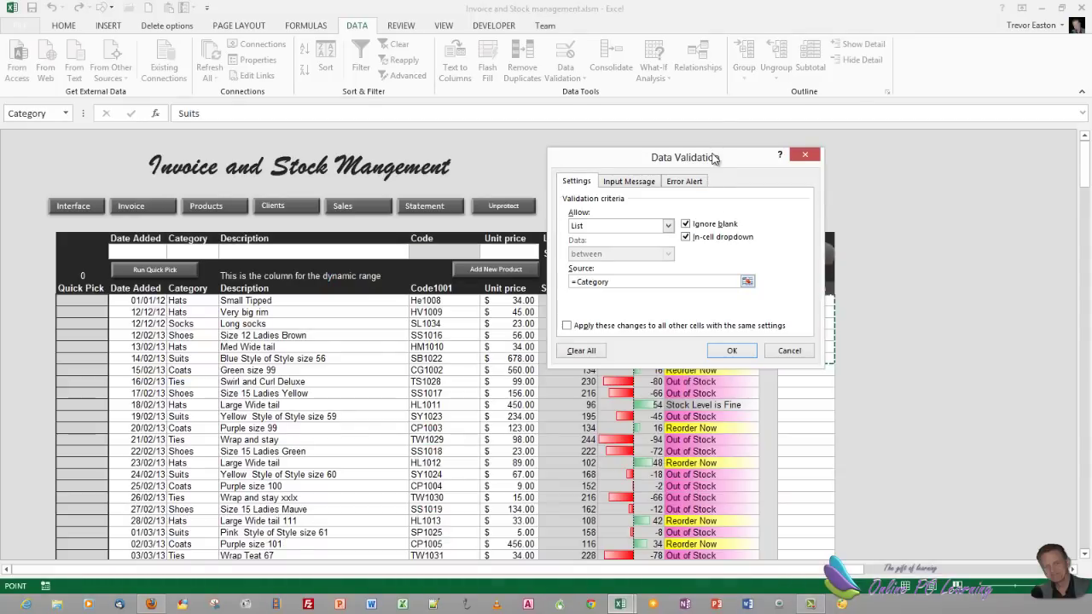
left_click_drag(704, 170, 326, 205)
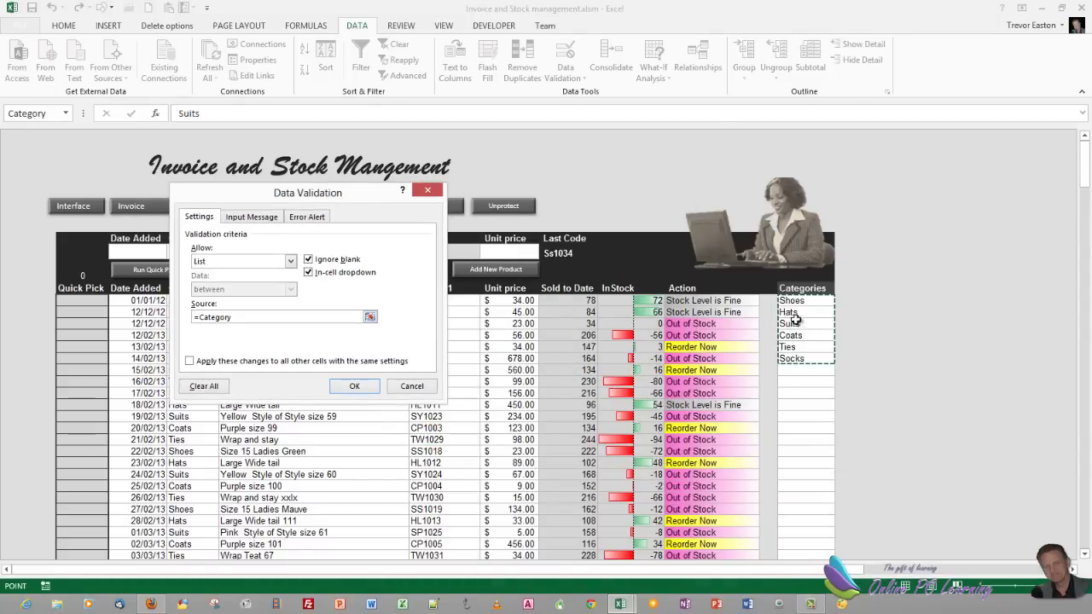
left_click(352, 387)
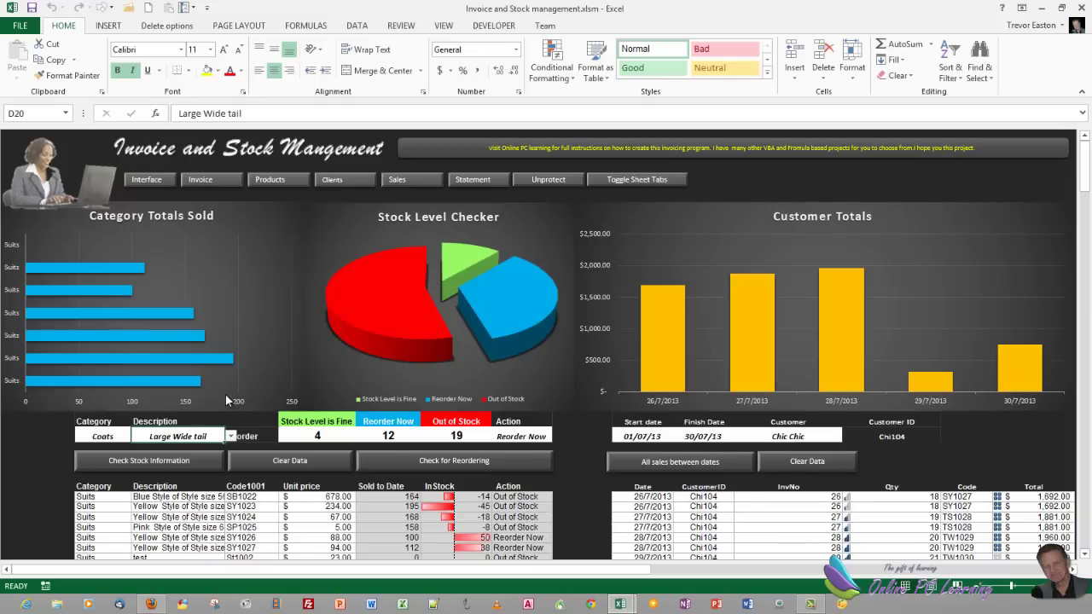
- Open the data validation settings of the Description criterion cell D20
left_click(357, 23)
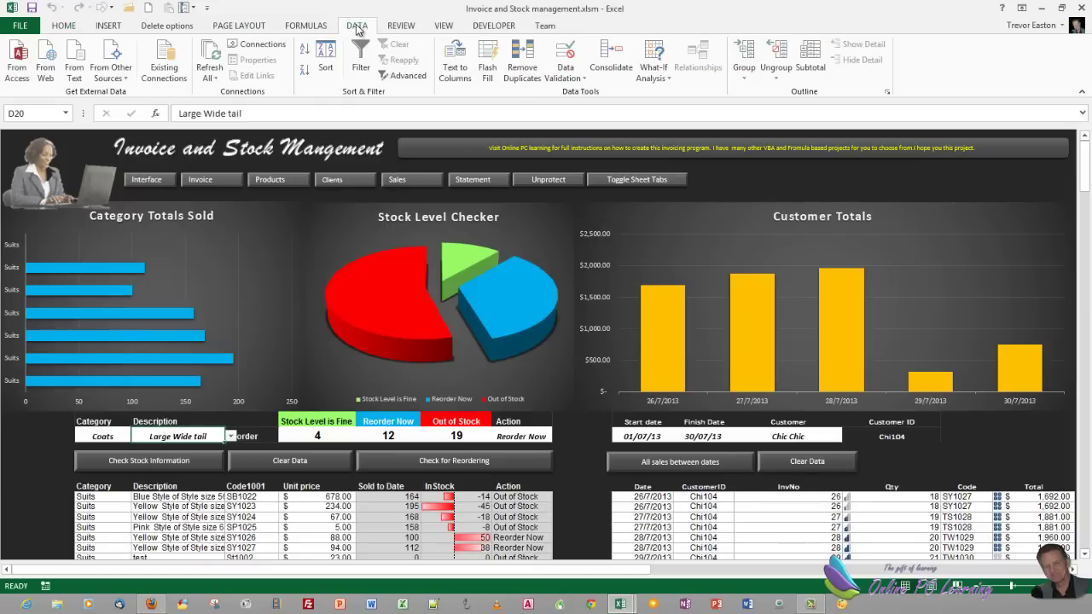
left_click(585, 79)
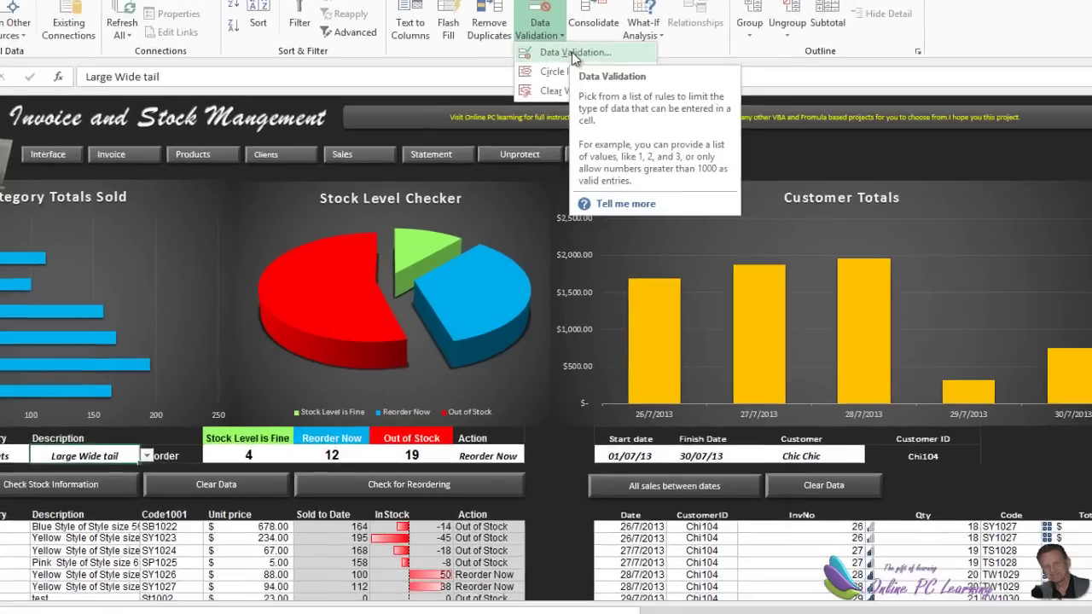
left_click(592, 94)
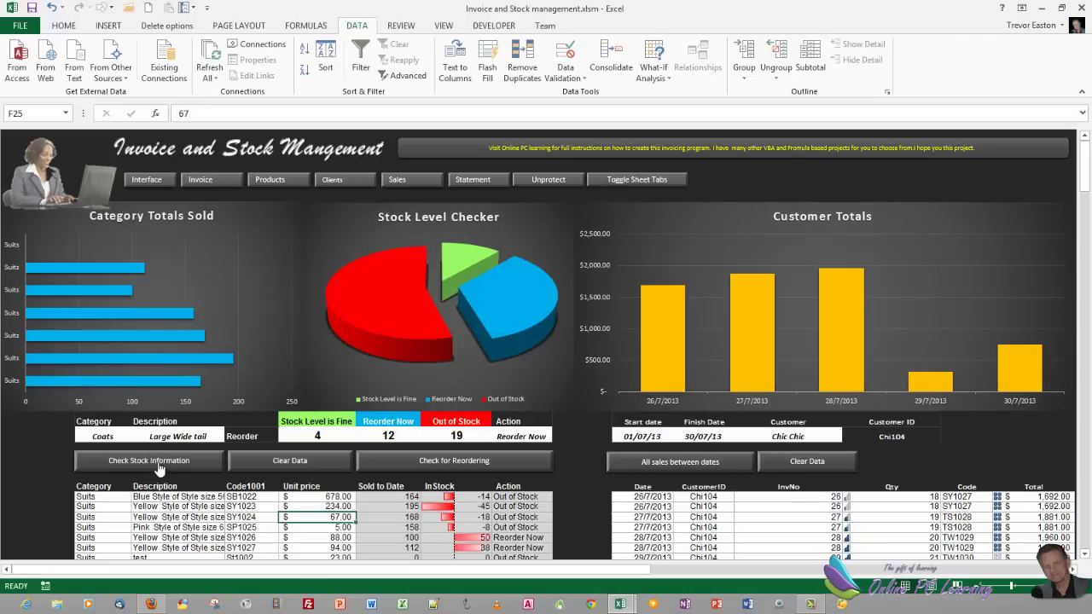
- Review the COUNTIF formulas in F20, G20 and H20 and the Stock Level is Fine heading in F19 used as a criterion
left_click(332, 436)
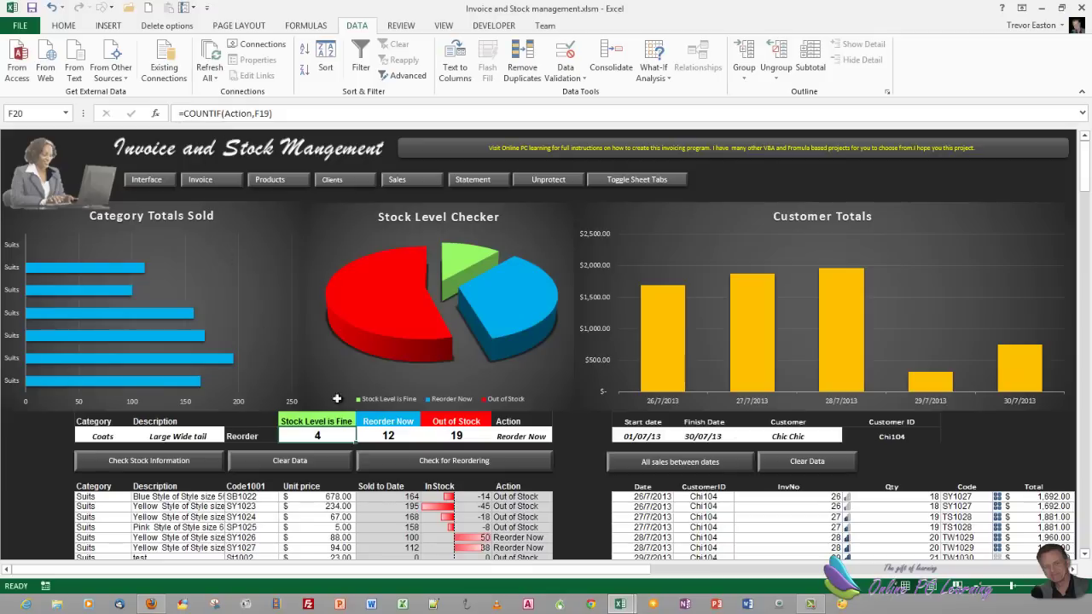
left_click(317, 421)
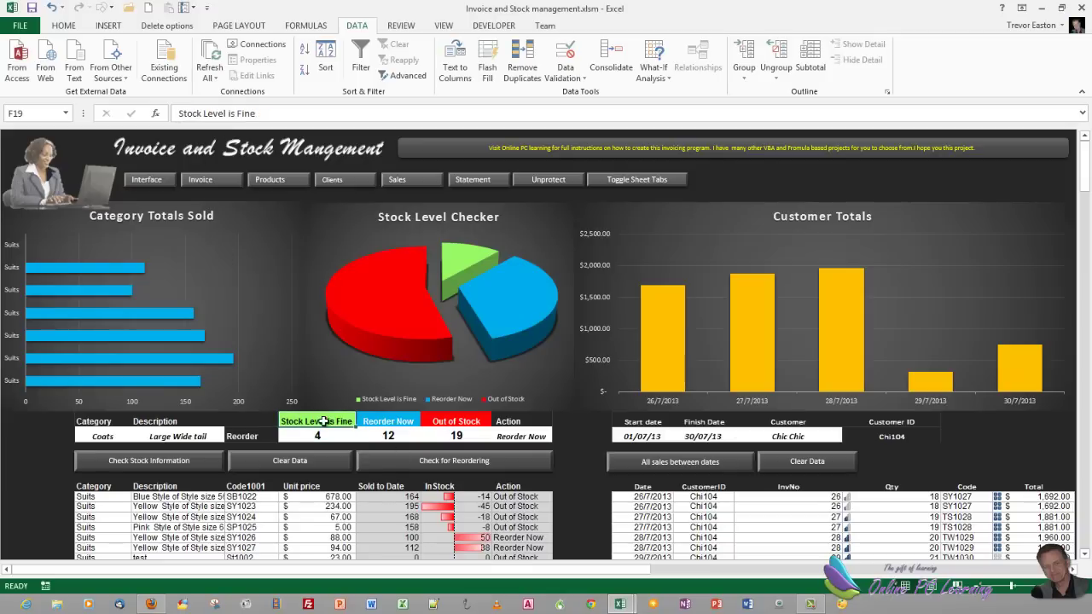
left_click(321, 434)
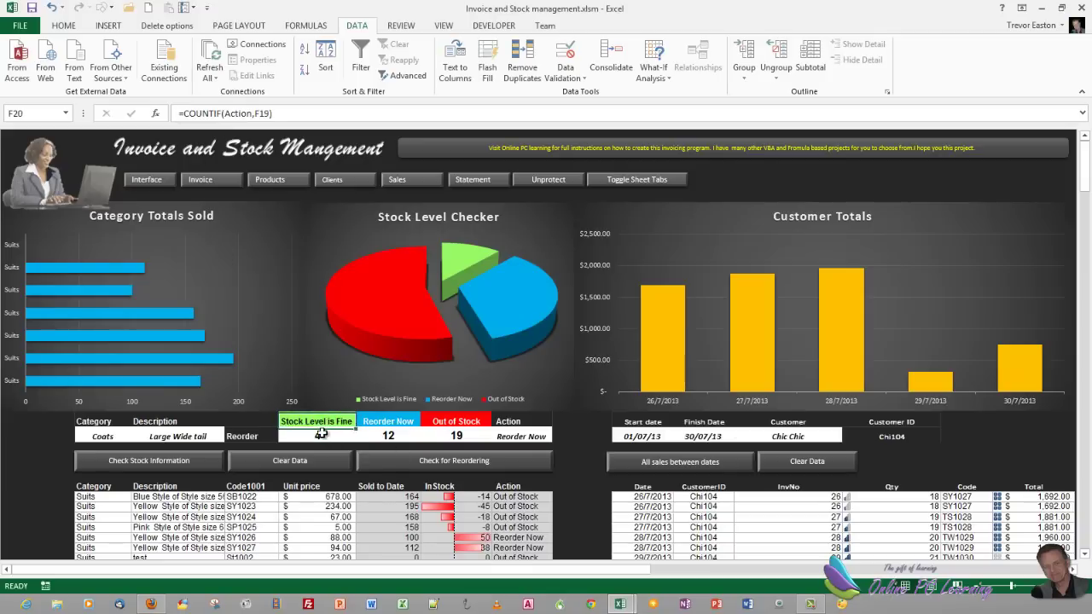
left_click(380, 436)
left_click(460, 437)
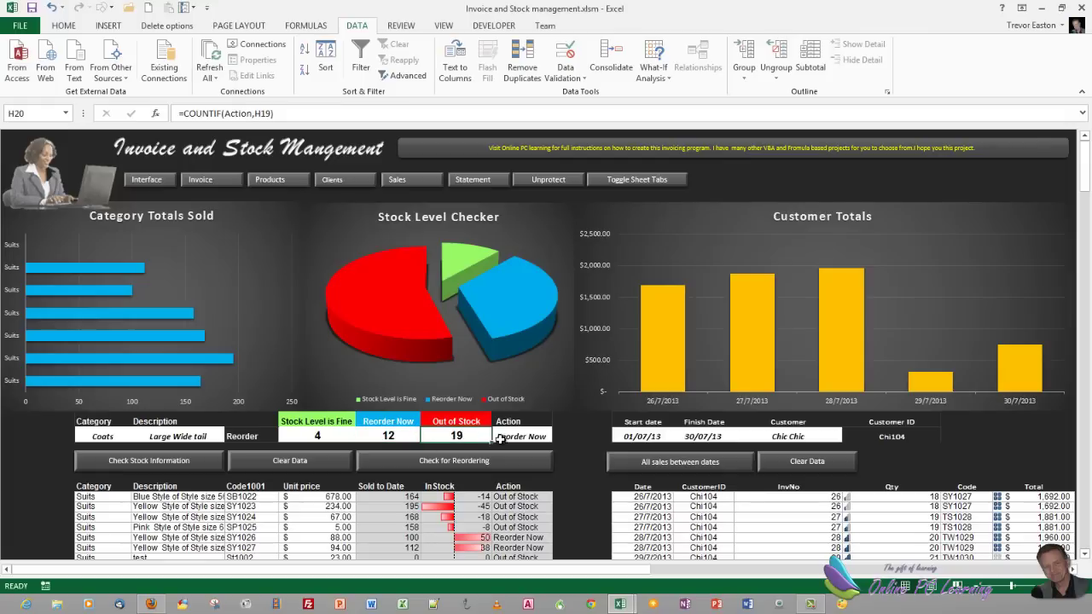
- Examine the Start date heading in M19, the date below it and the Date heading of the extracted sales in M22
left_click(632, 419)
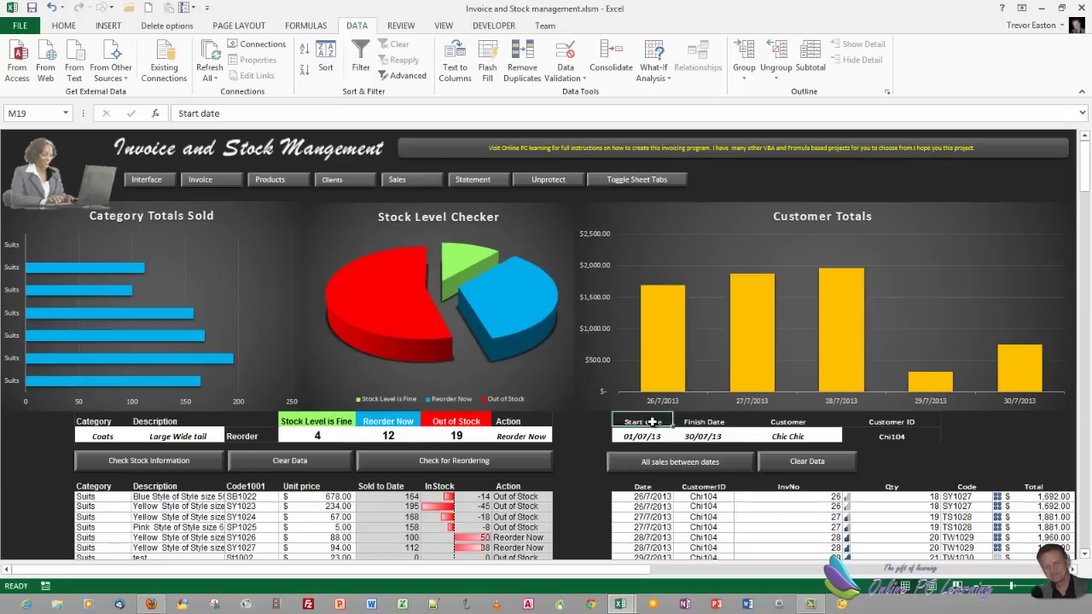
key("Down")
key("Down")
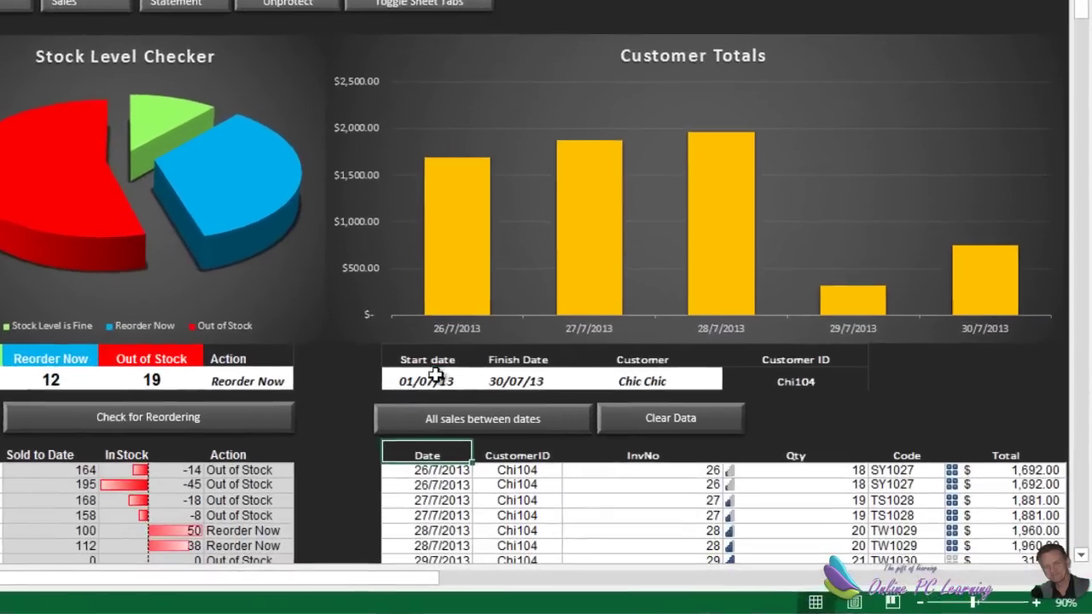
- Review the Start date, Finish Date, Customer and Customer ID headings with their values below the Customer Totals chart
key("Up")
key("Up")
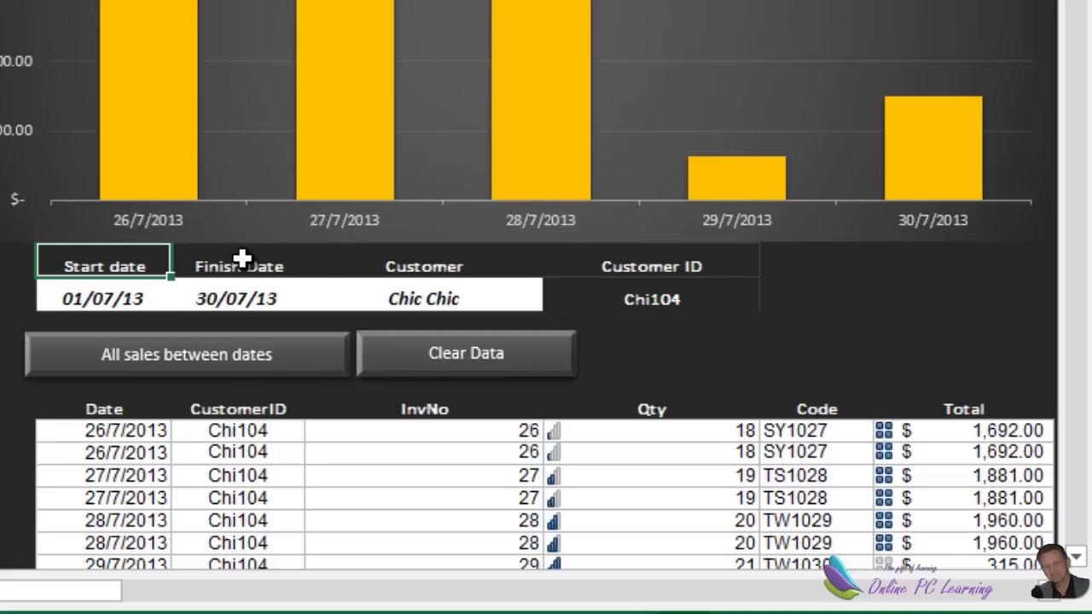
left_click(230, 260)
left_click(88, 287)
left_click(501, 271)
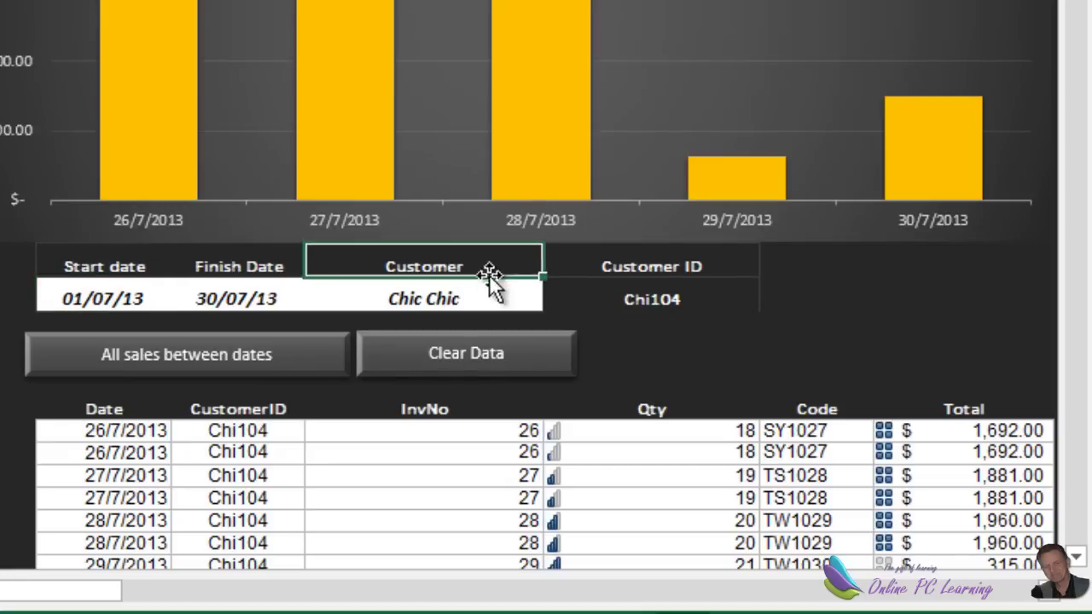
left_click(641, 263)
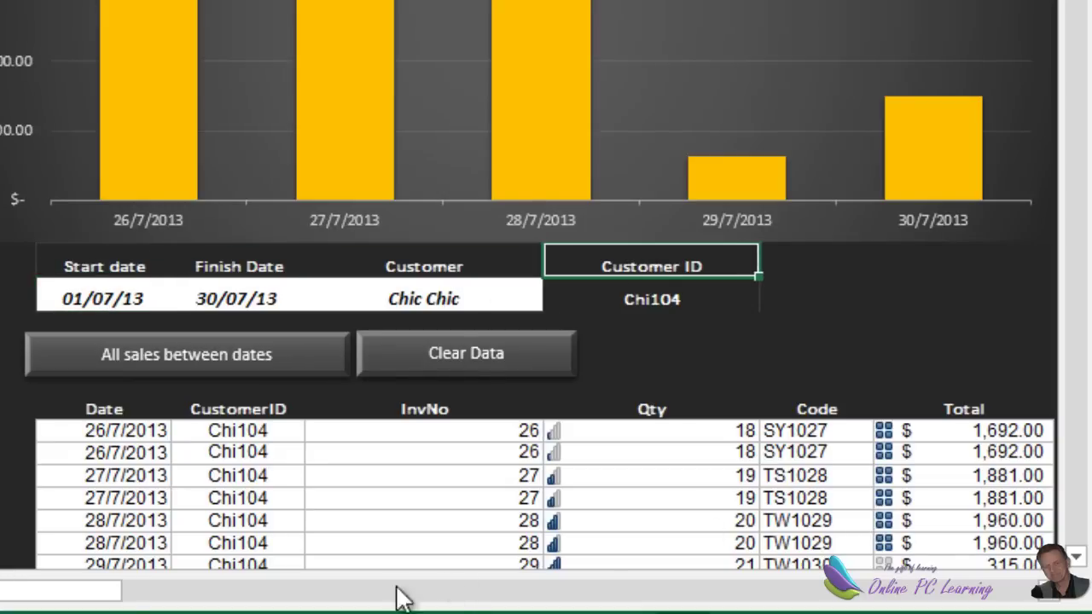
left_click(114, 271)
left_click_drag(113, 271, 646, 299)
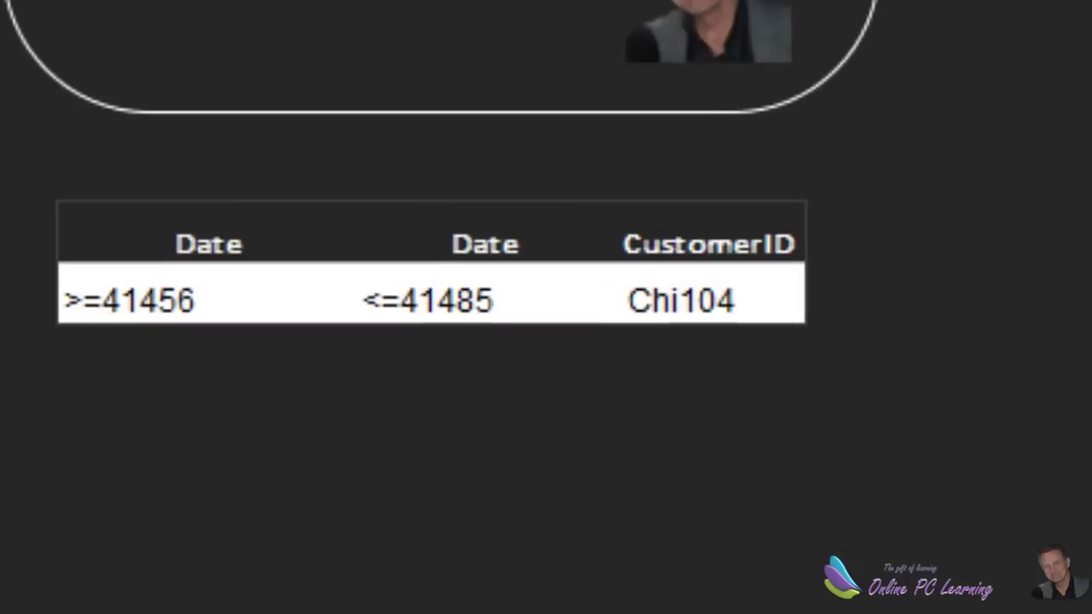
- Examine the two Date headings and the CustomerID heading of the sales filter's criteria block beside the dashboard
left_click(235, 244)
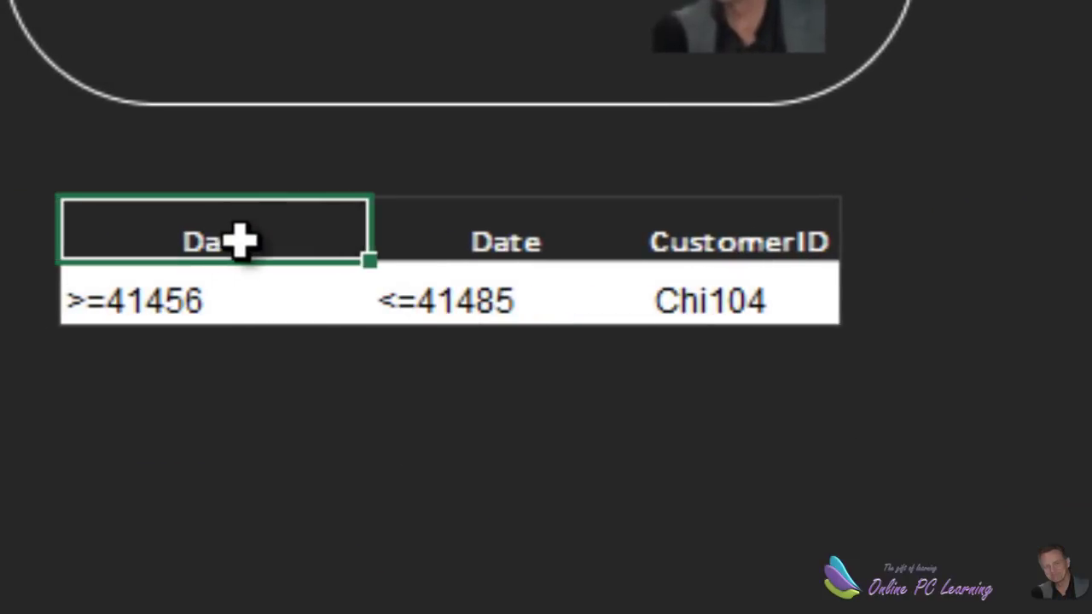
left_click(524, 238)
left_click(701, 224)
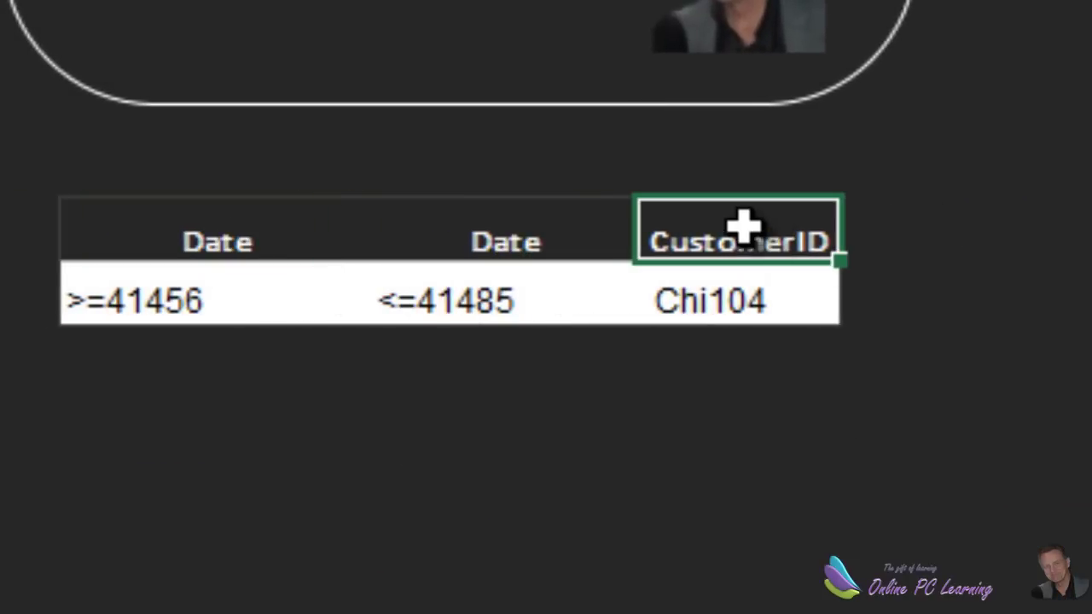
left_click(162, 247)
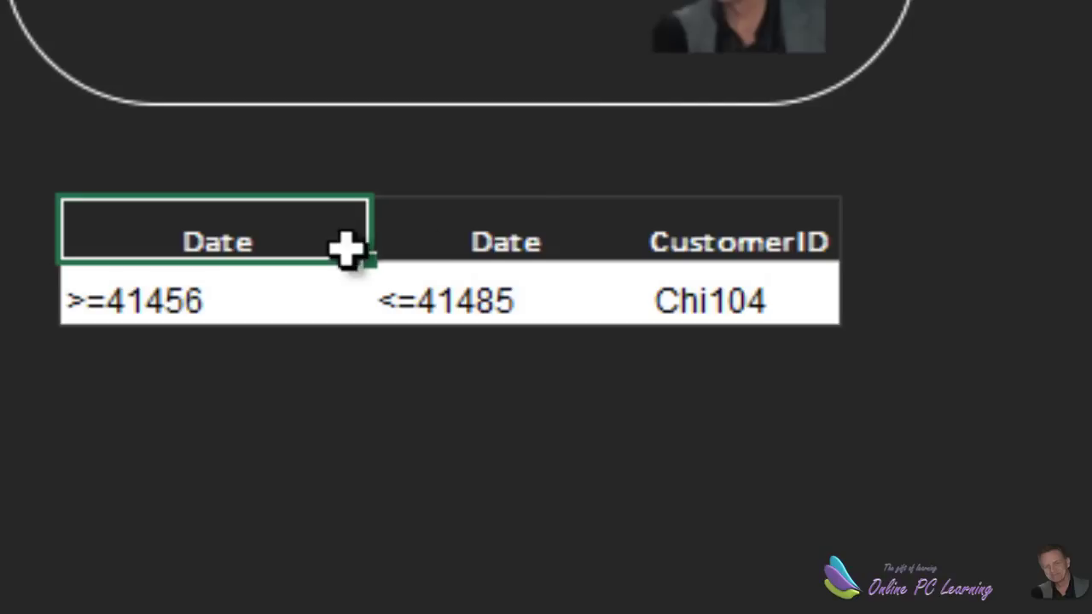
left_click(605, 250)
left_click(712, 239)
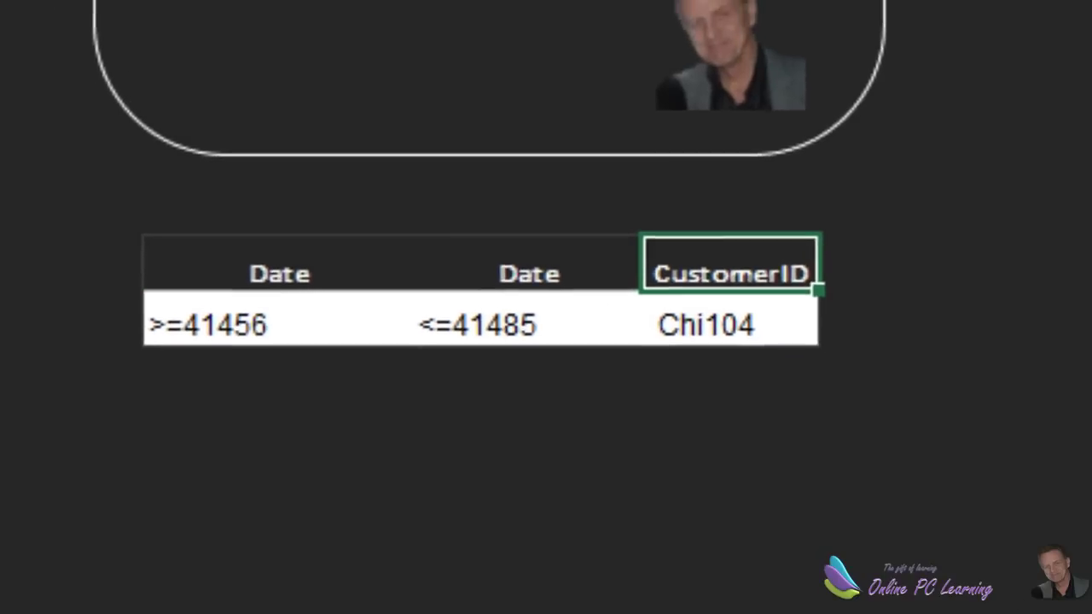
- Check the criteria formulas in V20, W20 and X20 that refer to the start date, finish date and customer ID
left_click(256, 329)
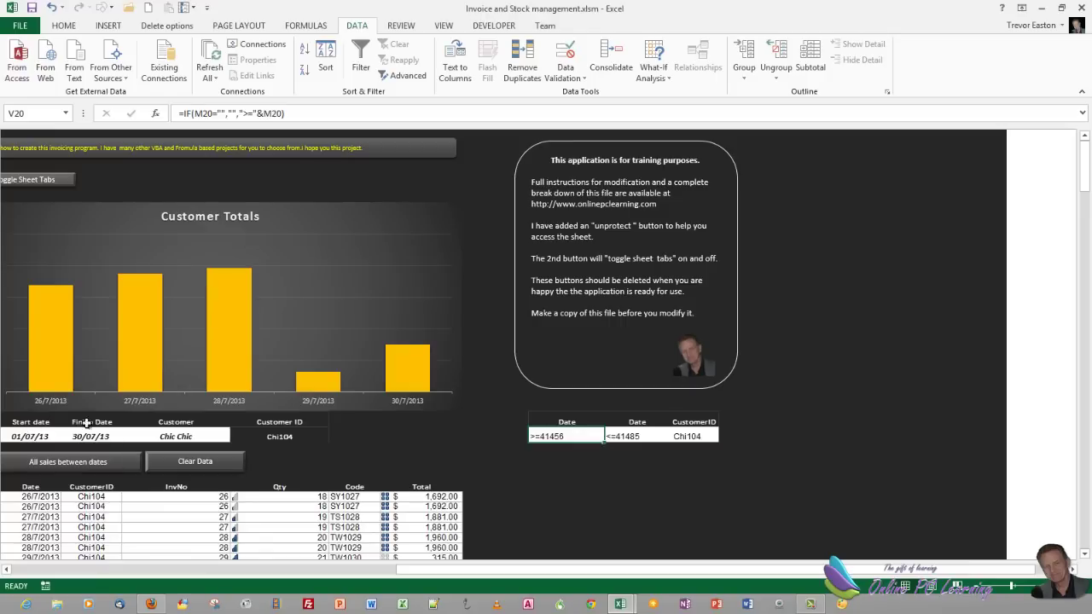
left_click(632, 435)
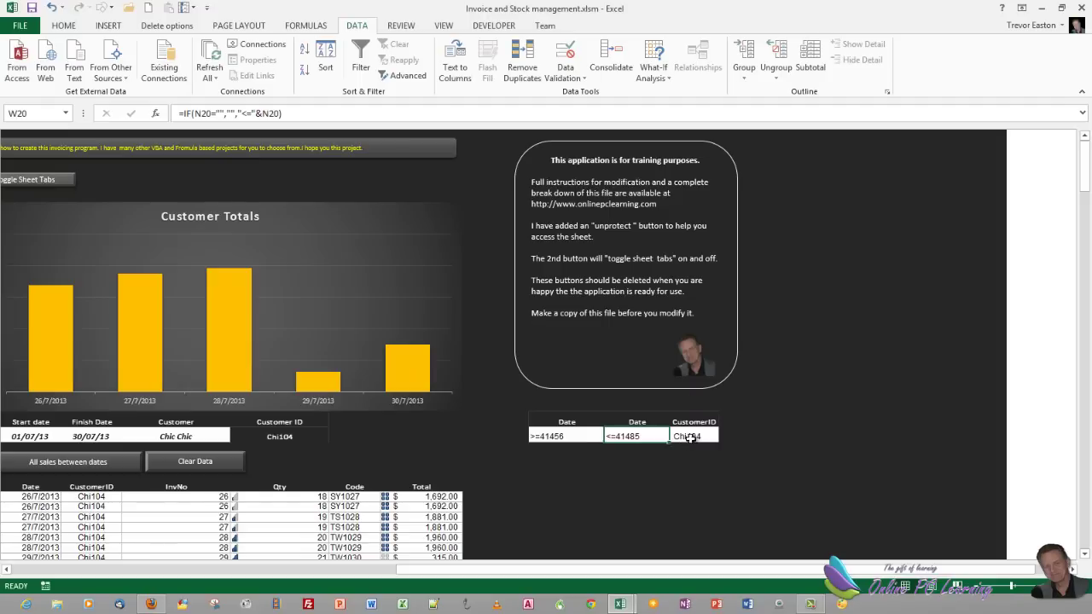
left_click(695, 435)
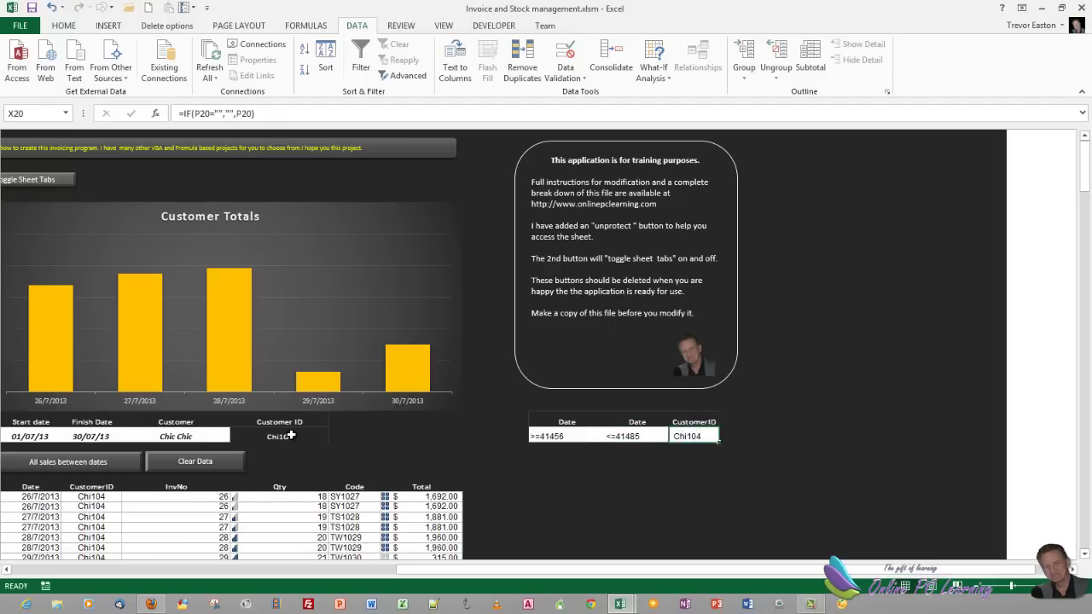
- Review the formulas behind the Date, CustomerID, InvNo, Qty, Code and Total headings of the extracted sales in row 22
left_click_drag(612, 570, 111, 572)
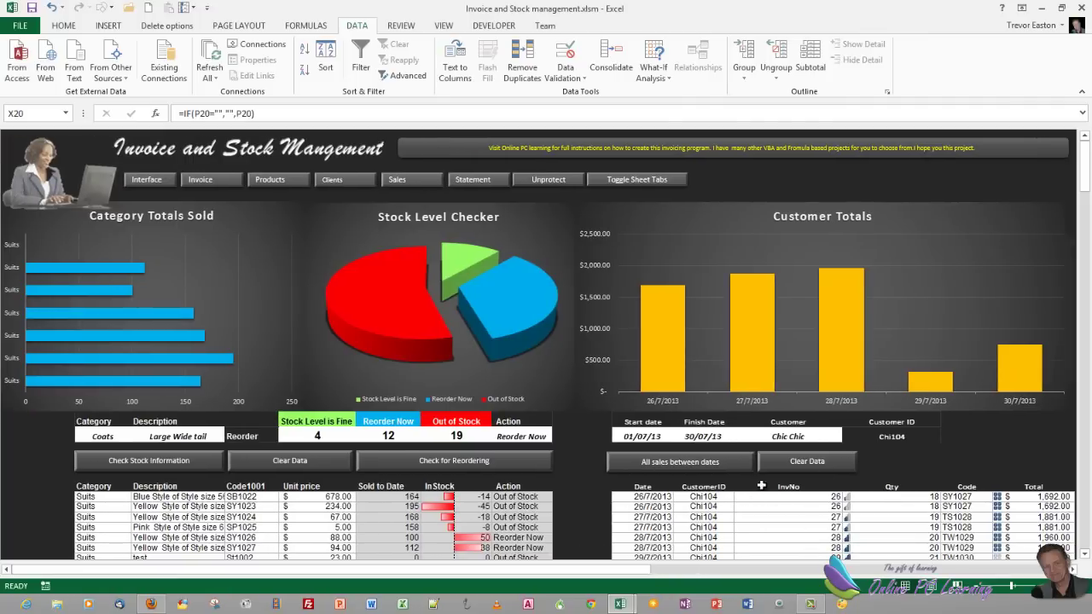
left_click(641, 486)
left_click(724, 484)
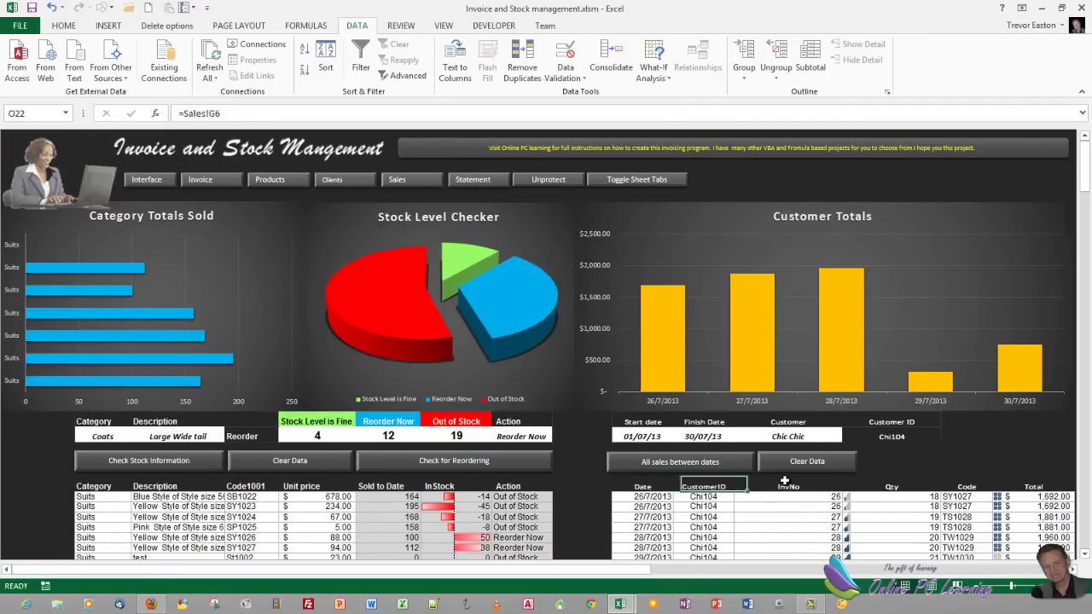
left_click(788, 487)
left_click(901, 486)
left_click(986, 485)
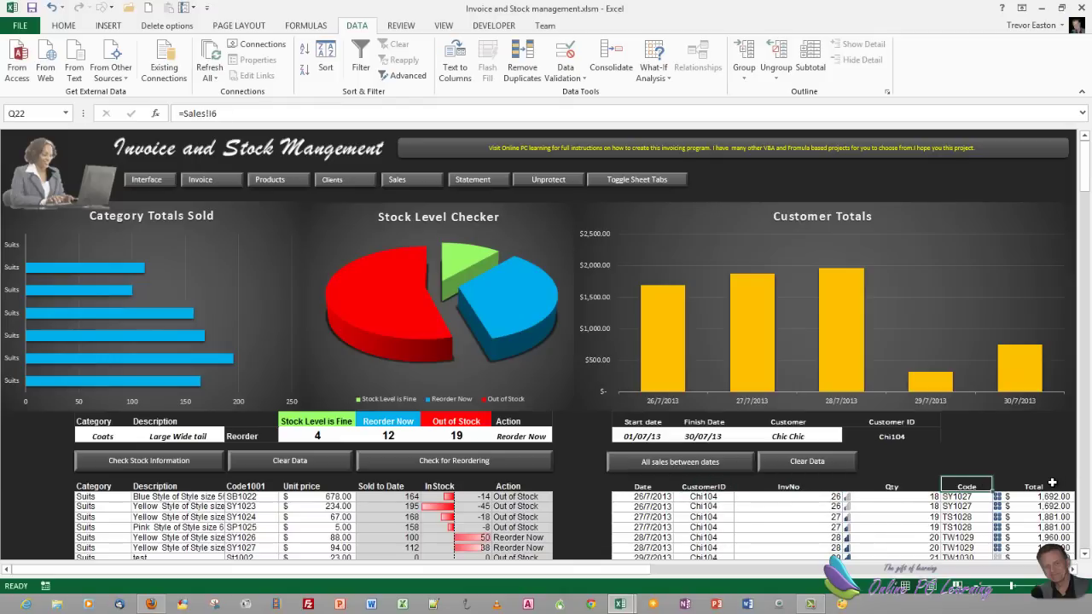
left_click(1033, 485)
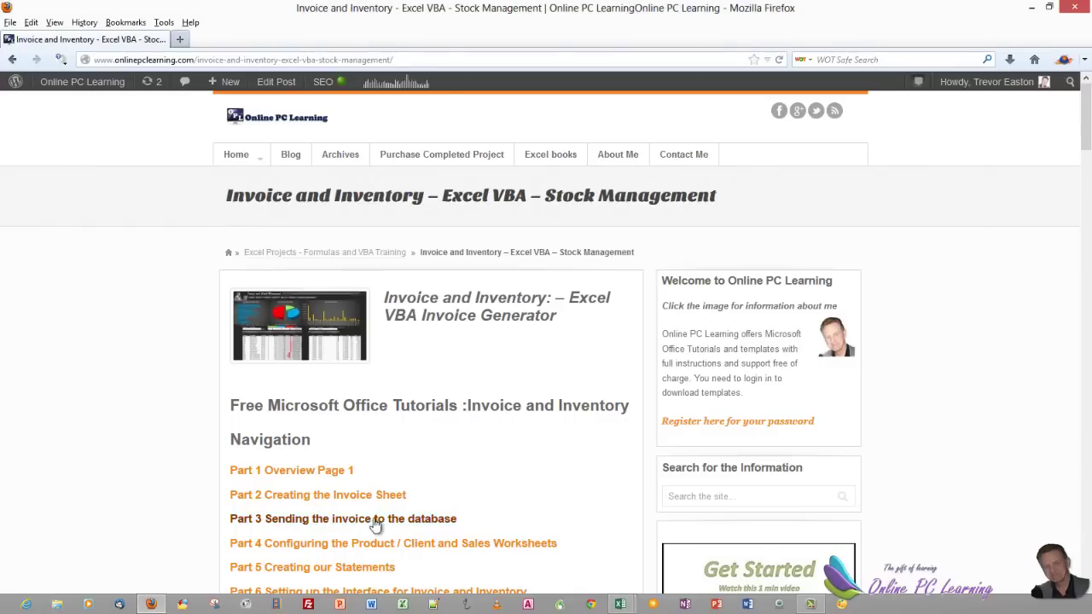
- Switch to the Online PC Learning tutorial in Firefox and open Part 6 Setting up the Interface for Invoice and Inventory
scroll(383, 521, "down", 2)
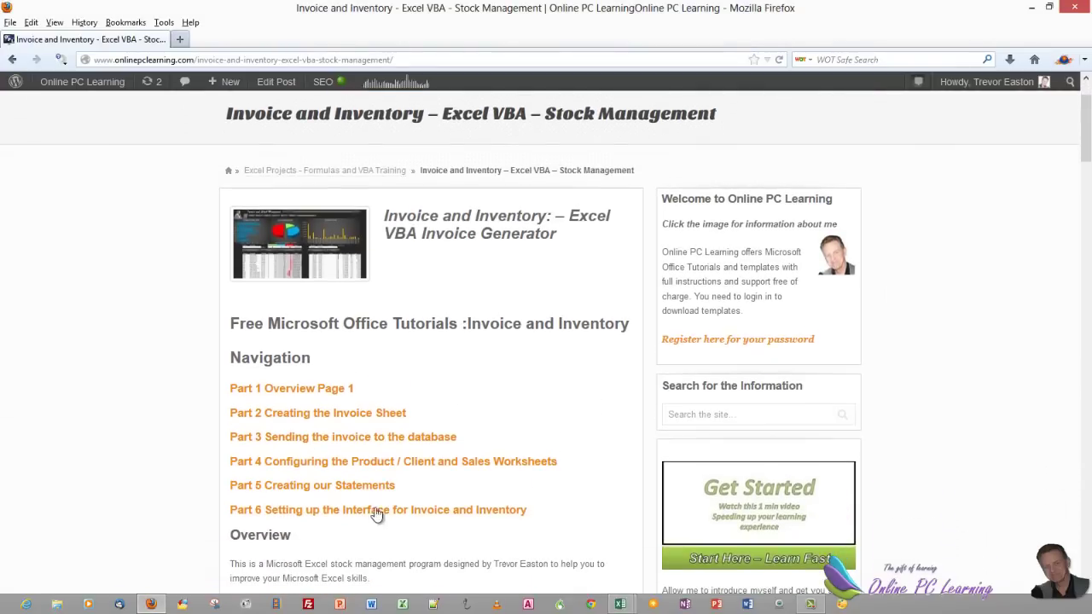
left_click(321, 520)
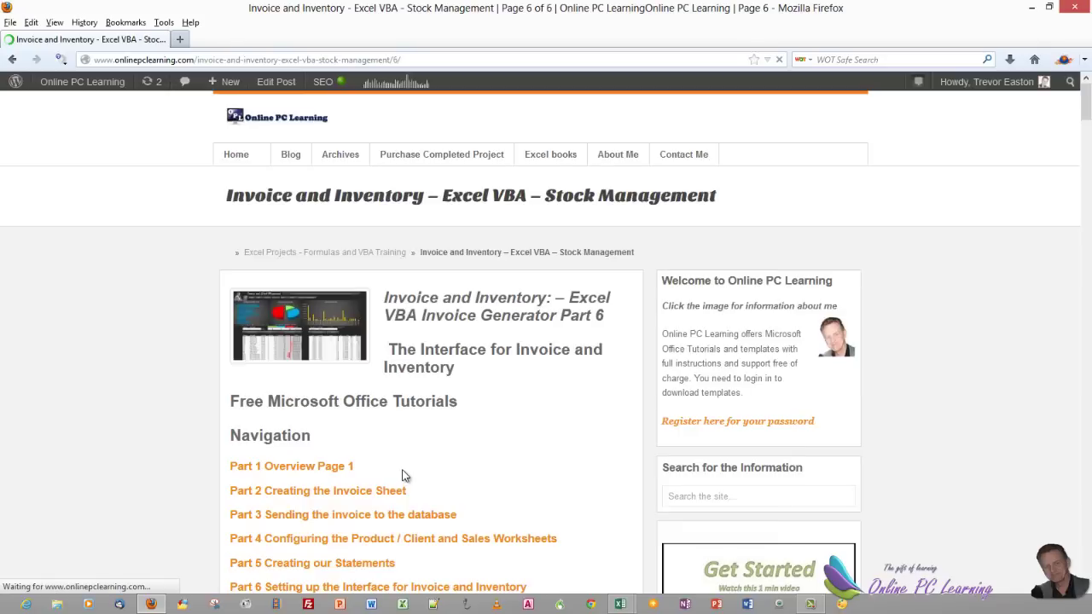
scroll(405, 475, "down", 7)
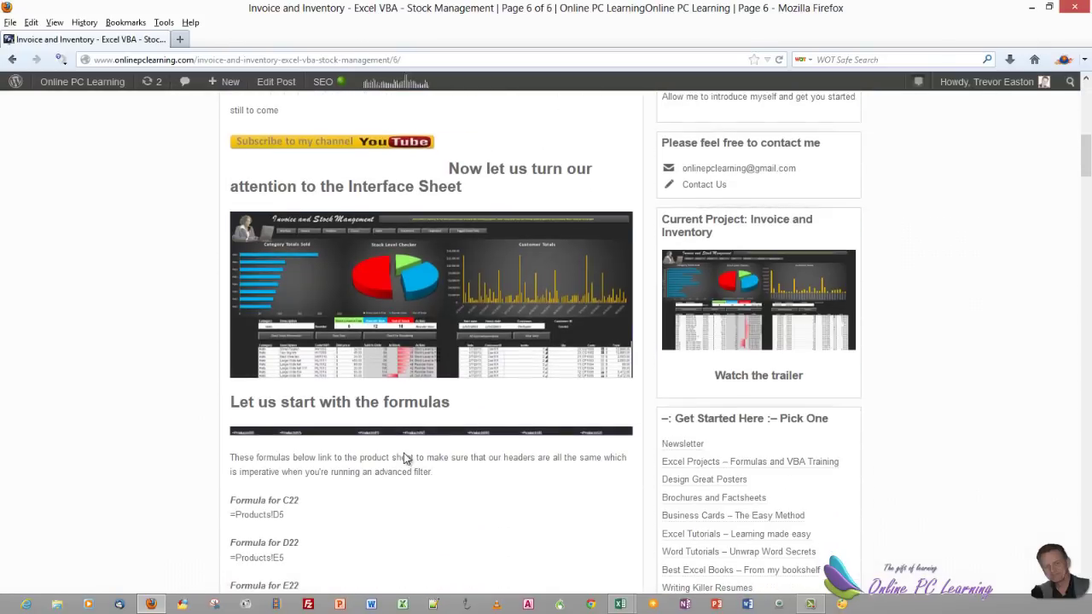
scroll(405, 458, "down", 1)
scroll(405, 439, "up", 3)
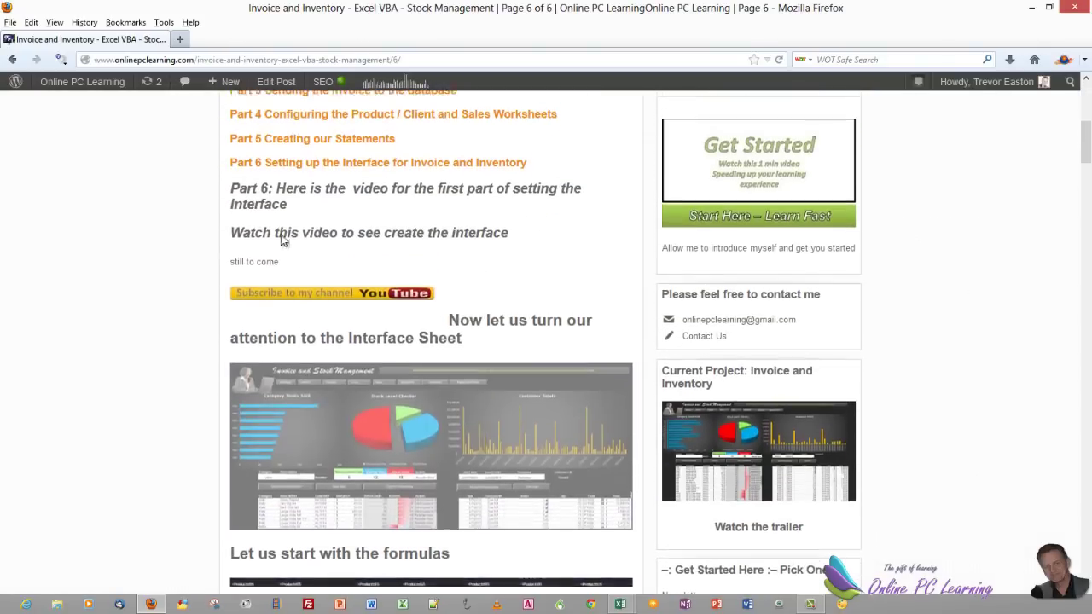
- Read the header link formulas on the Part 6 page, and enlarge and close the picture of the COUNTIF stock formulas
scroll(443, 309, "down", 5)
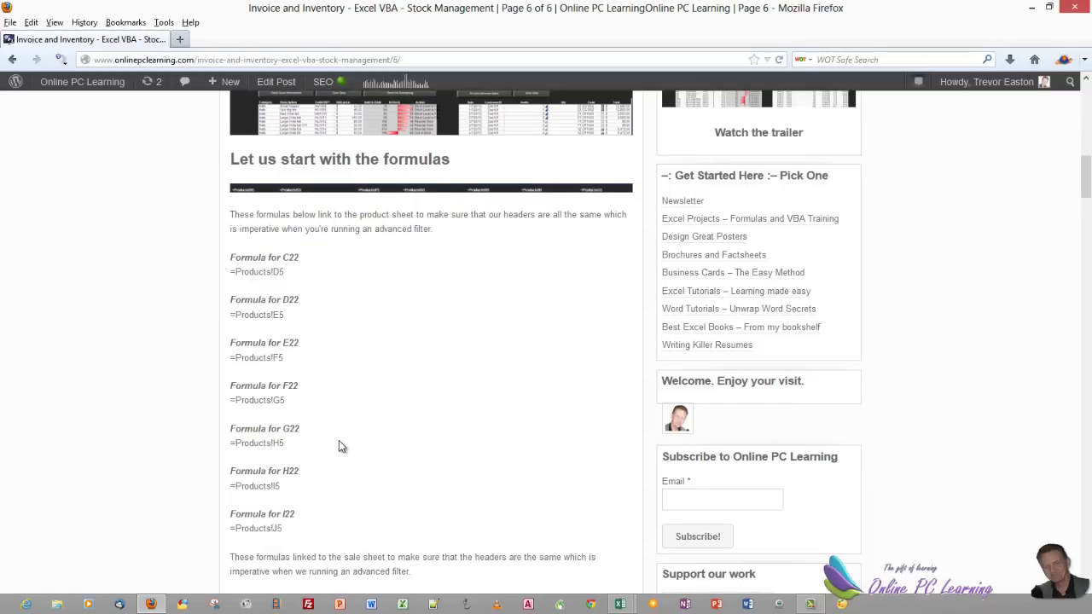
scroll(433, 408, "down", 2)
scroll(408, 394, "down", 6)
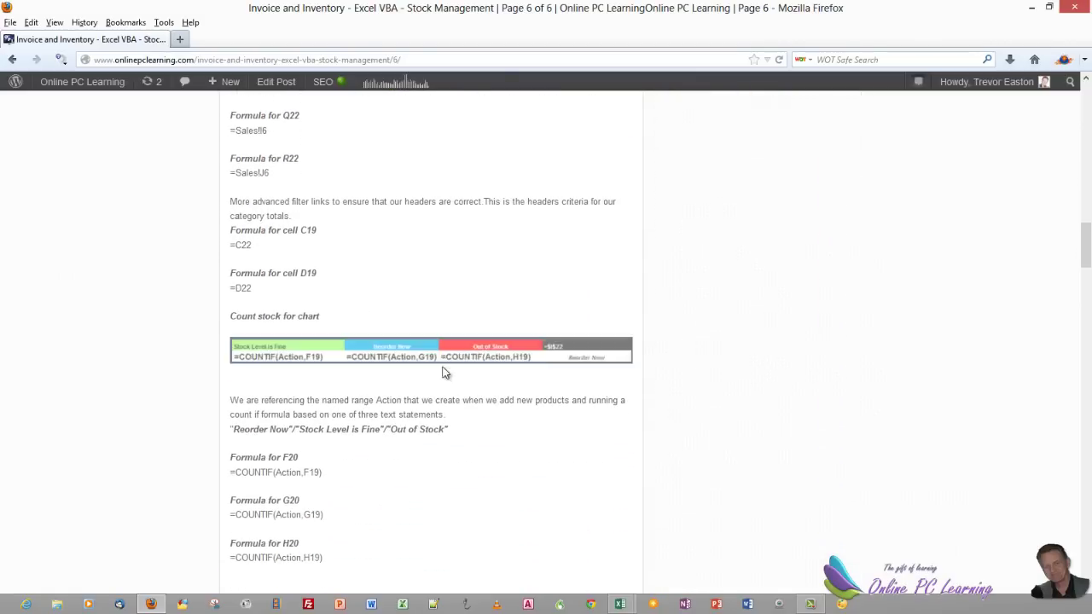
left_click(435, 348)
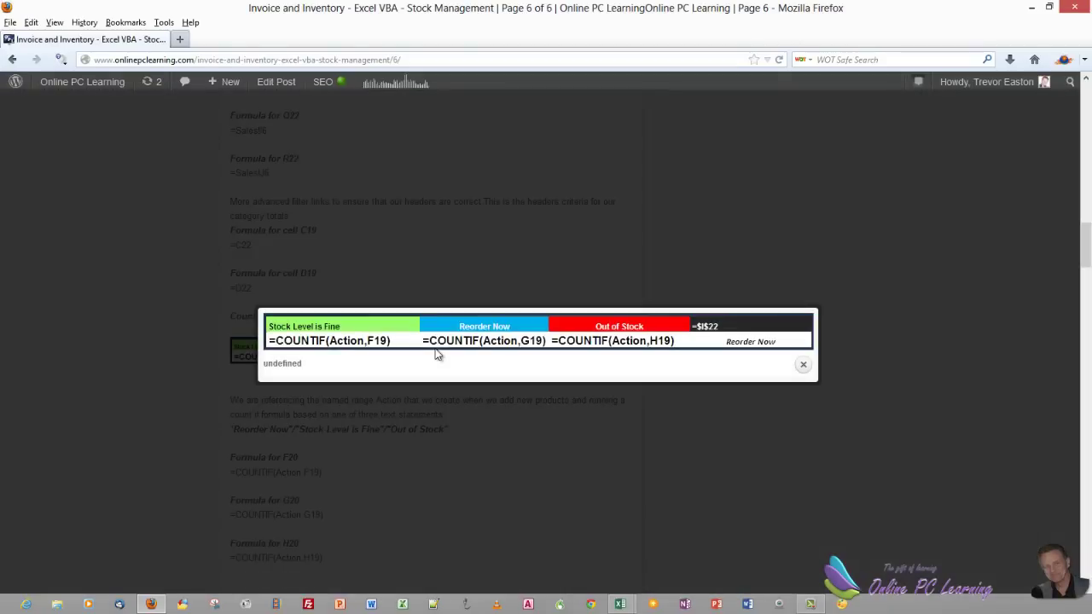
left_click(804, 367)
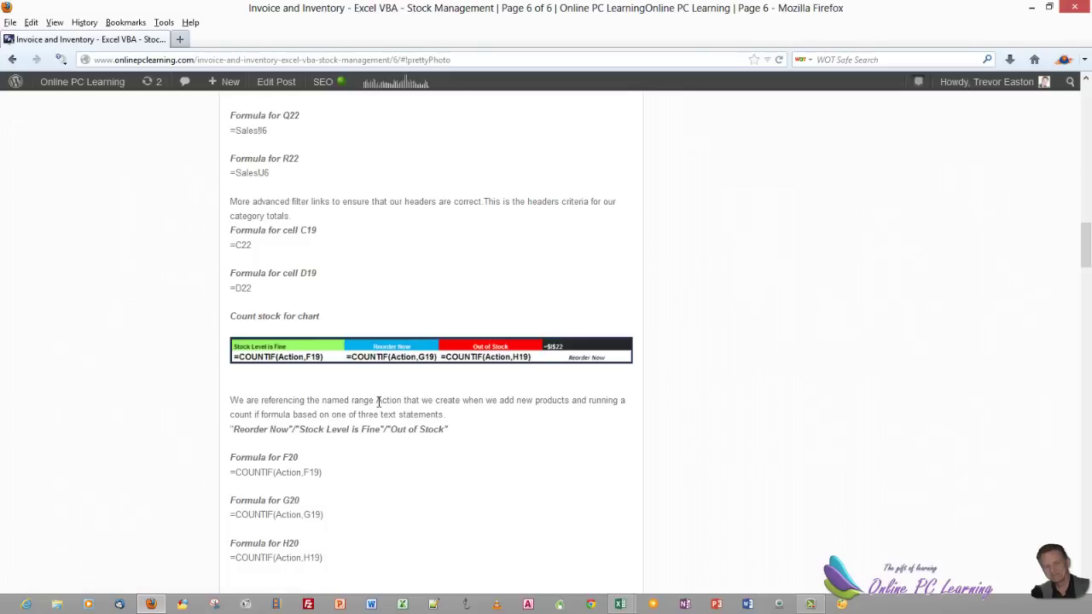
- Read the page's customer ID lookup, criteria block, data validation and dynamic named range sections, through to the Advanced_Action VBA code
scroll(378, 401, "down", 5)
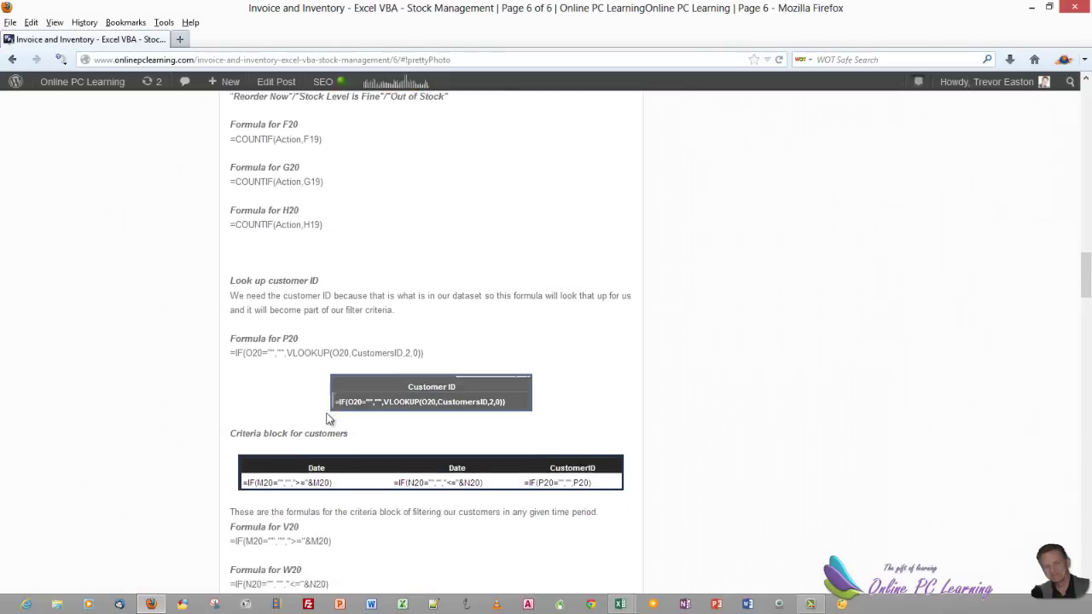
scroll(330, 419, "down", 6)
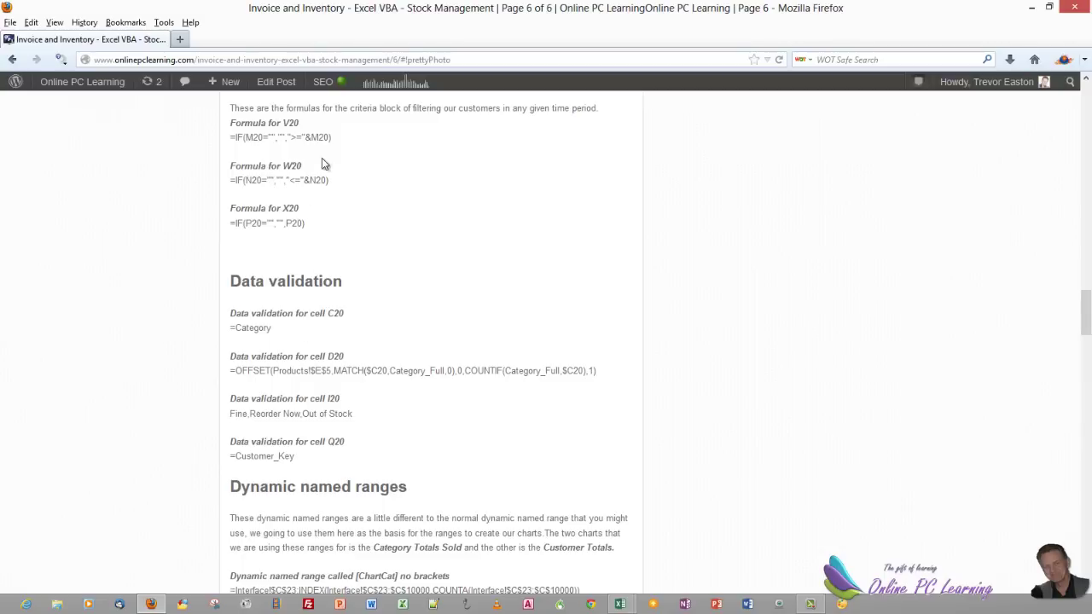
scroll(331, 273, "down", 3)
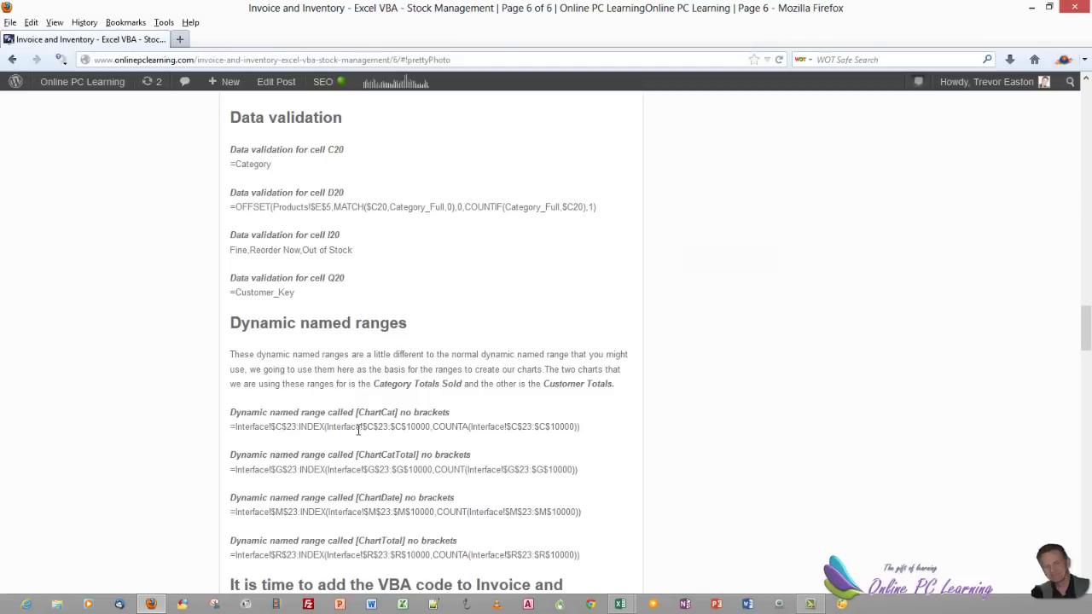
scroll(292, 440, "down", 5)
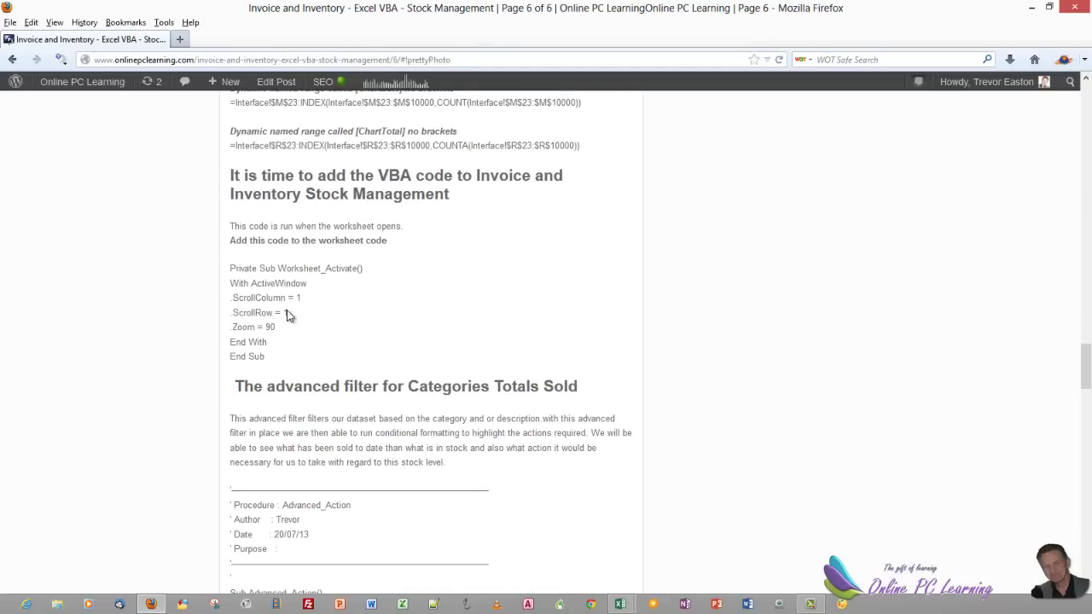
scroll(391, 326, "down", 4)
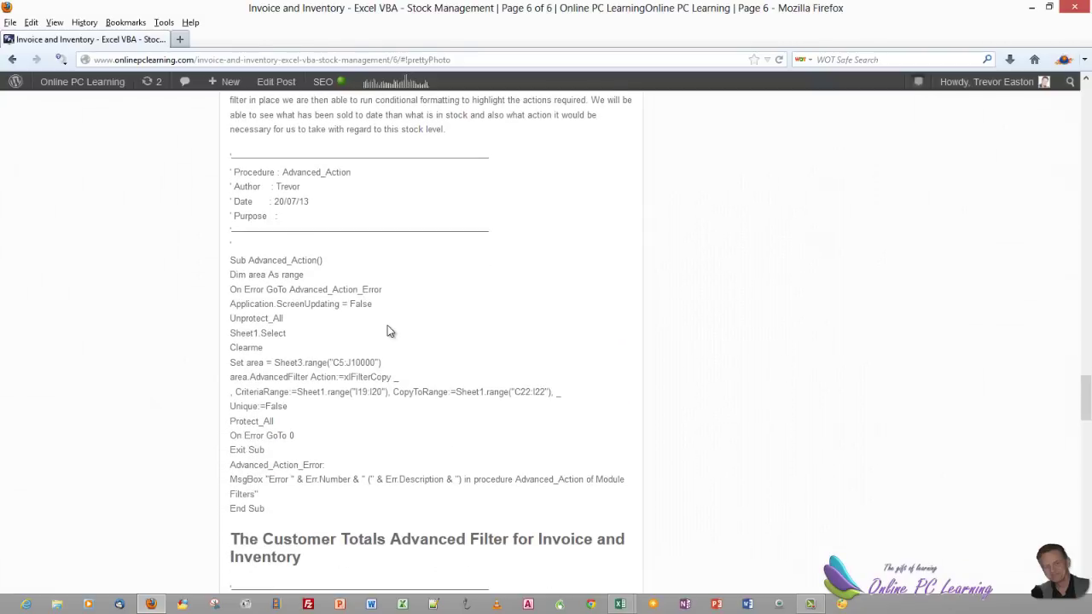
scroll(387, 325, "down", 1)
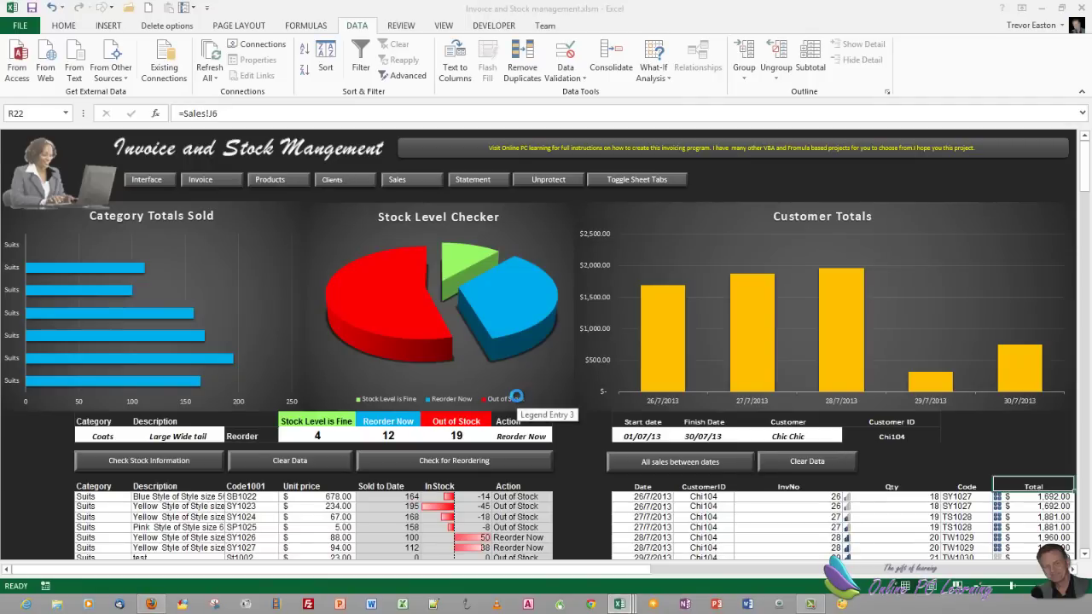
- Switch back to the Excel workbook and open the code of its Filters module in the Visual Basic editor
key("alt+F11")
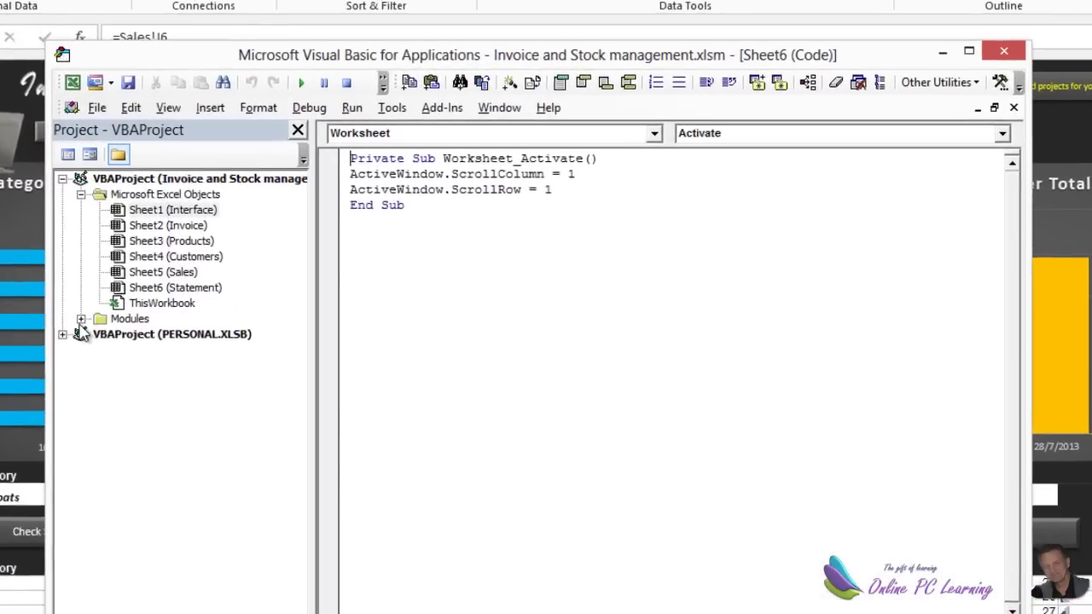
left_click(81, 319)
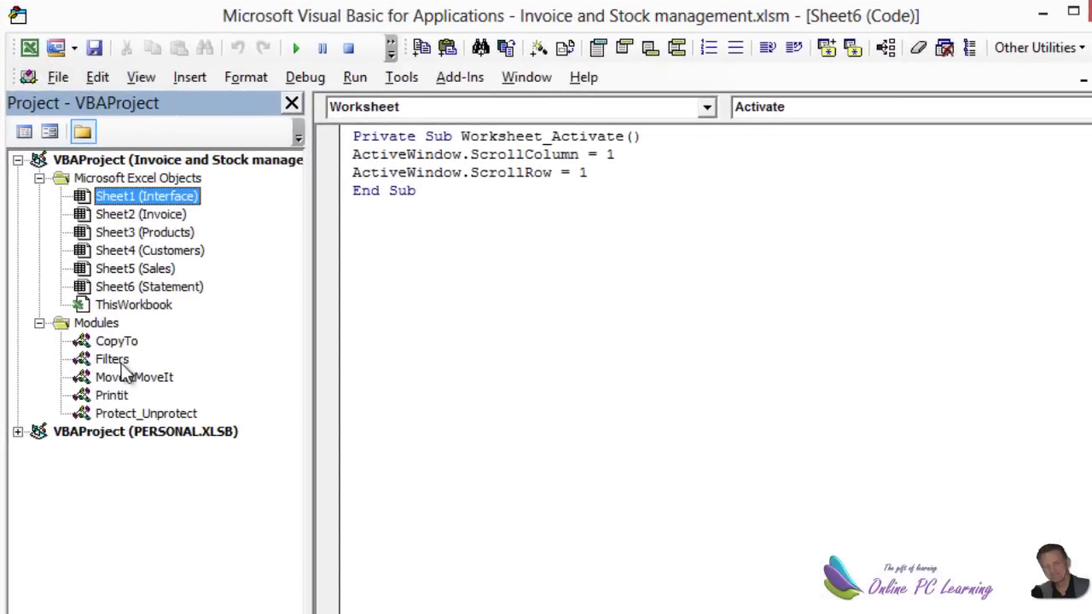
double_click(112, 360)
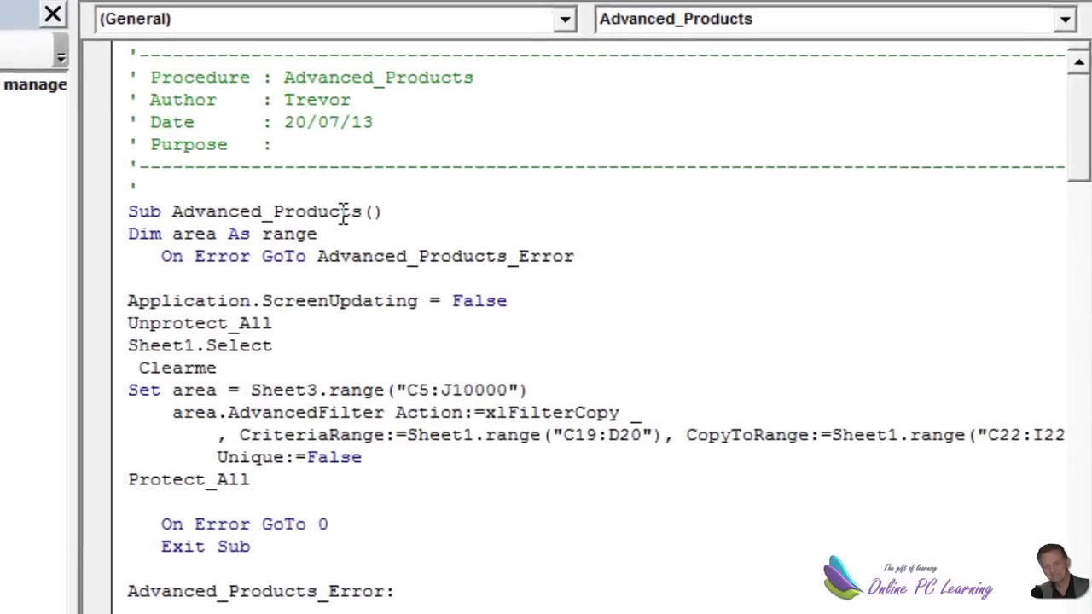
- Examine the Advanced_Products and Advanced_Action procedures, including their source, criteria and copy-to ranges
scroll(324, 209, "down", 3)
scroll(282, 182, "up", 2)
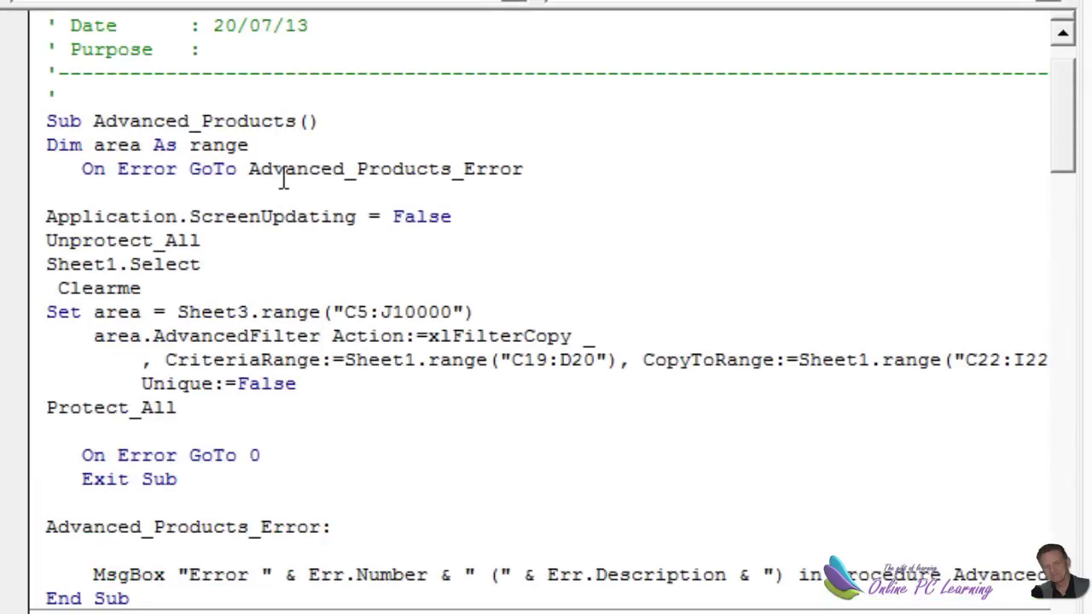
scroll(236, 129, "down", 6)
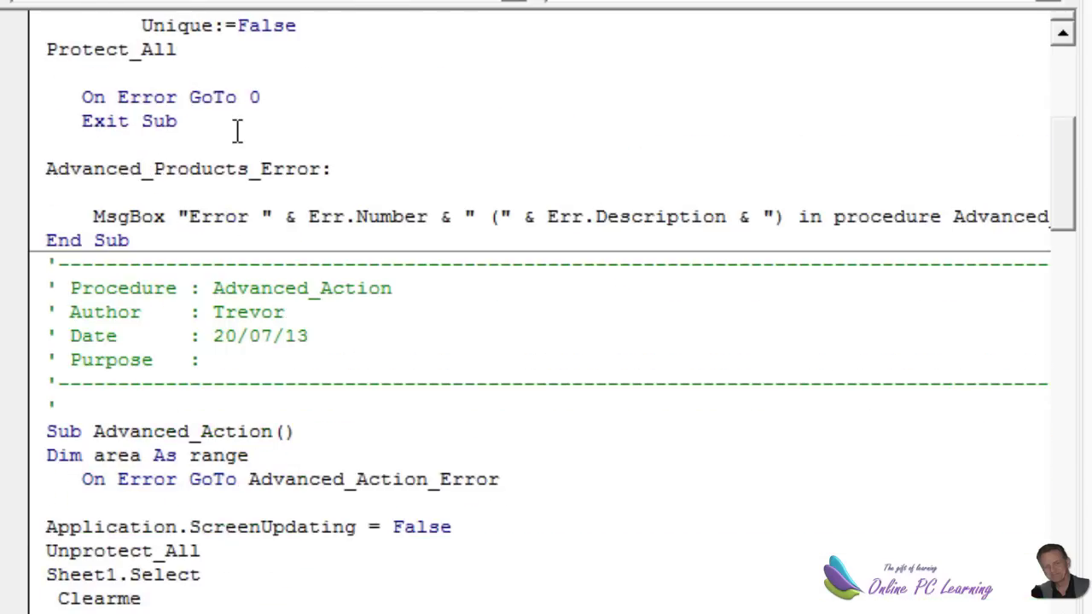
scroll(237, 129, "down", 3)
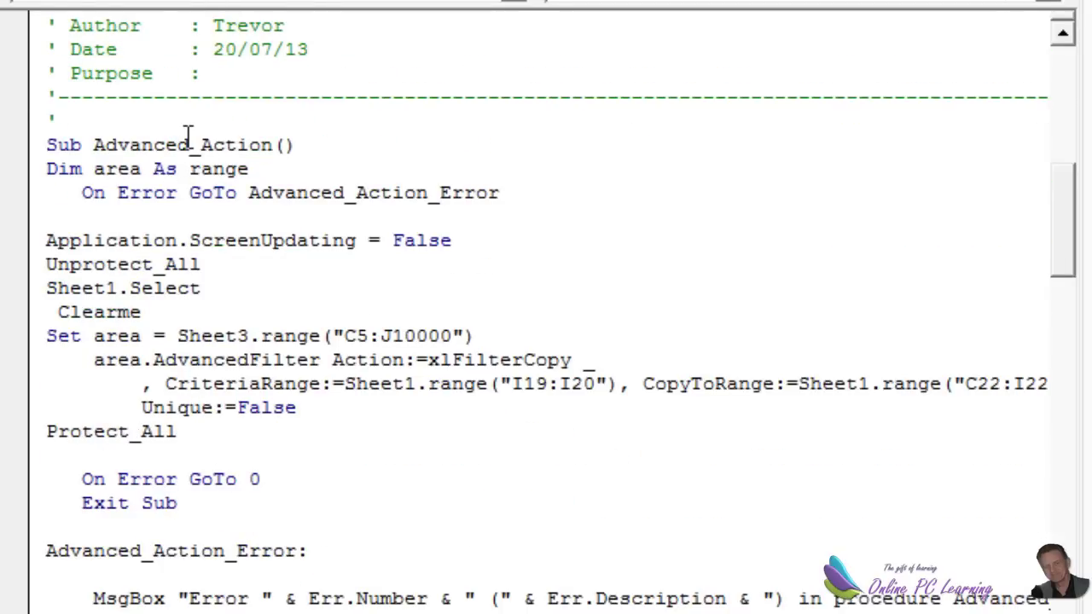
- Examine the Advanced_Total procedure in the Filters module, including its source, criteria and copy-to ranges
scroll(193, 137, "down", 1)
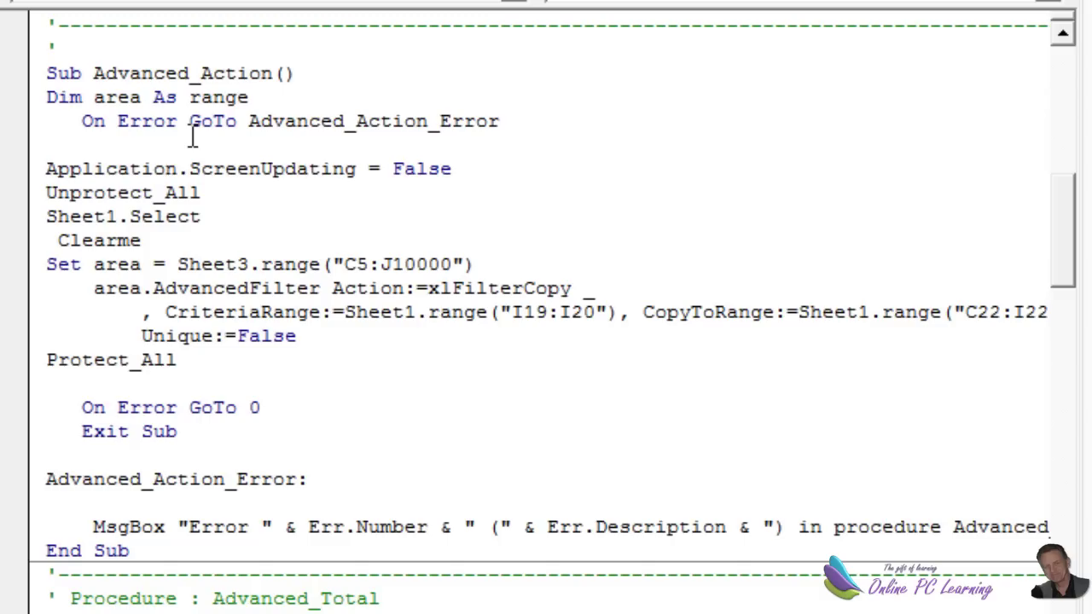
scroll(192, 137, "down", 7)
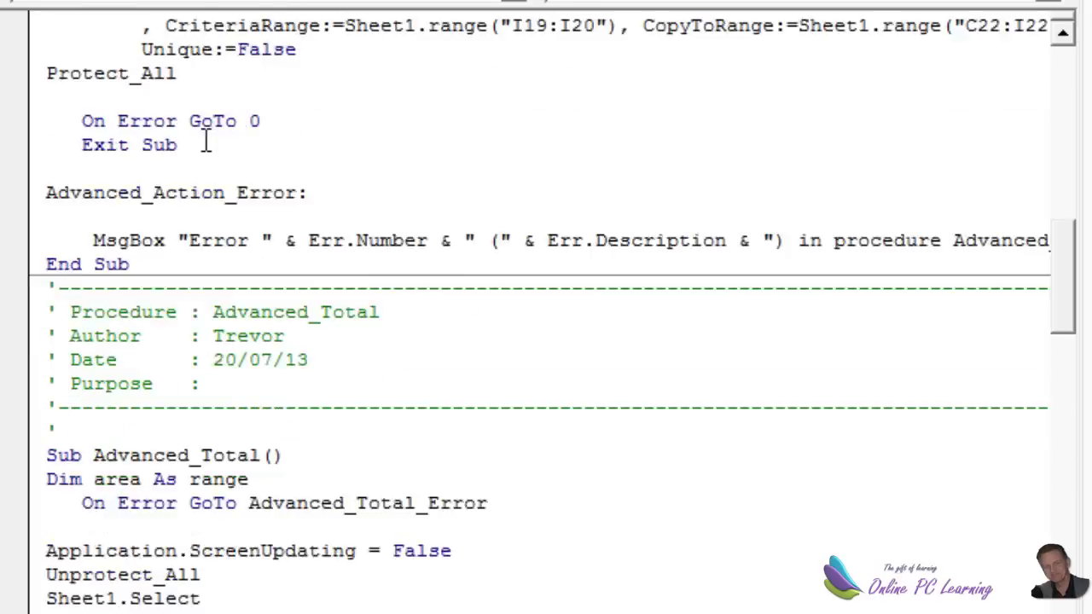
scroll(198, 369, "down", 2)
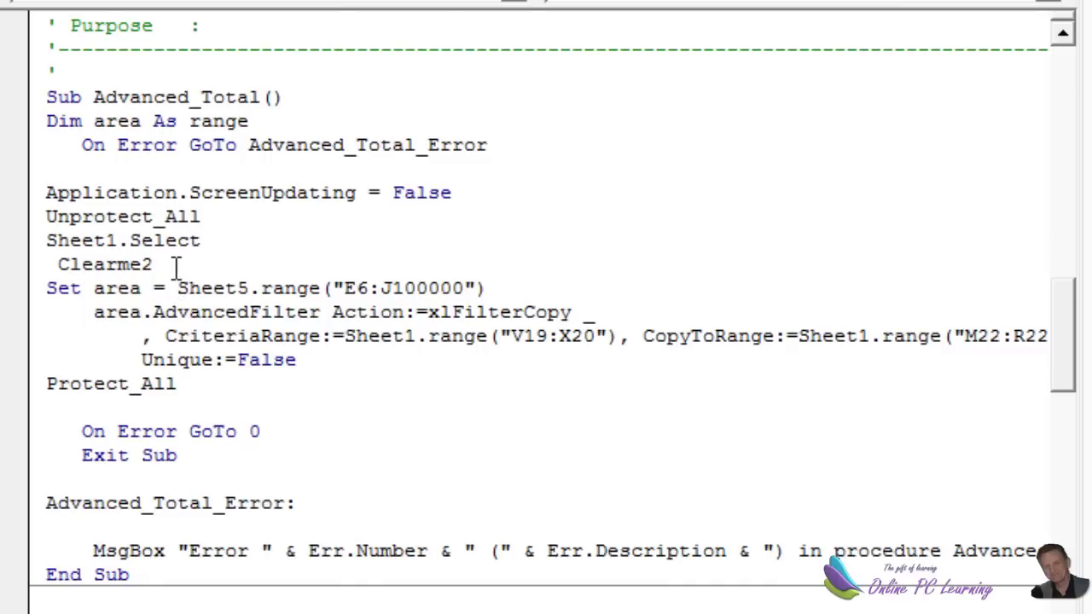
scroll(175, 264, "up", 2)
scroll(178, 263, "up", 8)
scroll(183, 261, "down", 8)
scroll(188, 264, "down", 14)
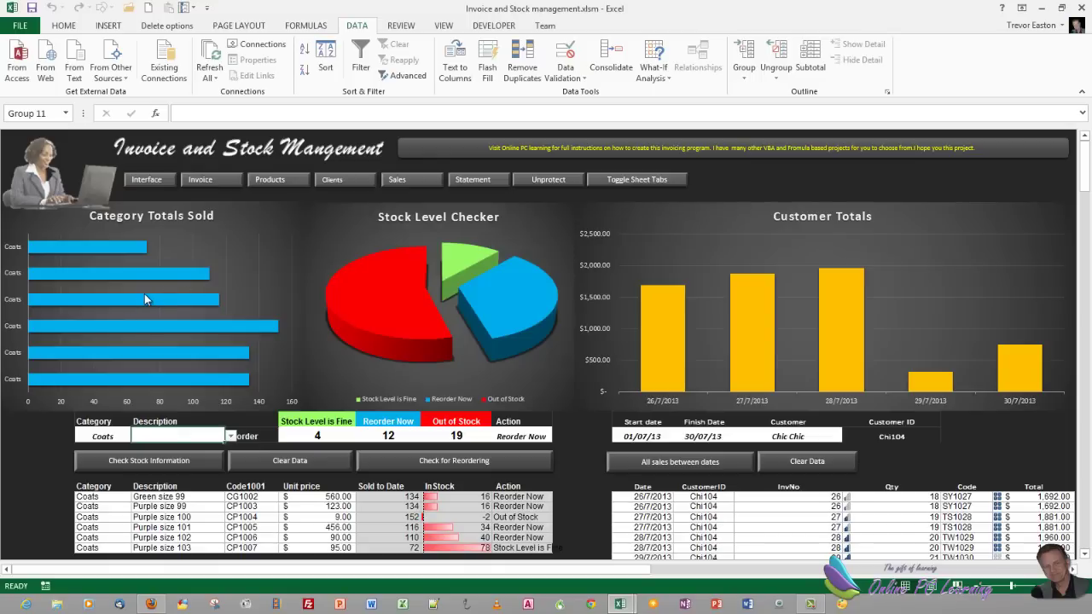
- Inspect the data source of the Category Totals Sold chart and close its settings
right_click(144, 293)
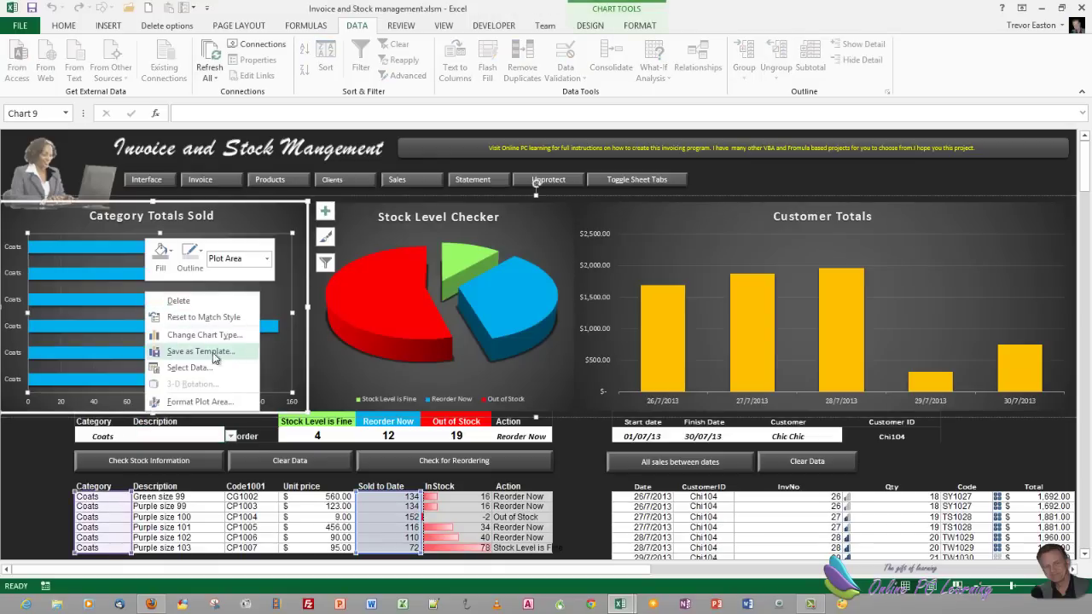
left_click(201, 367)
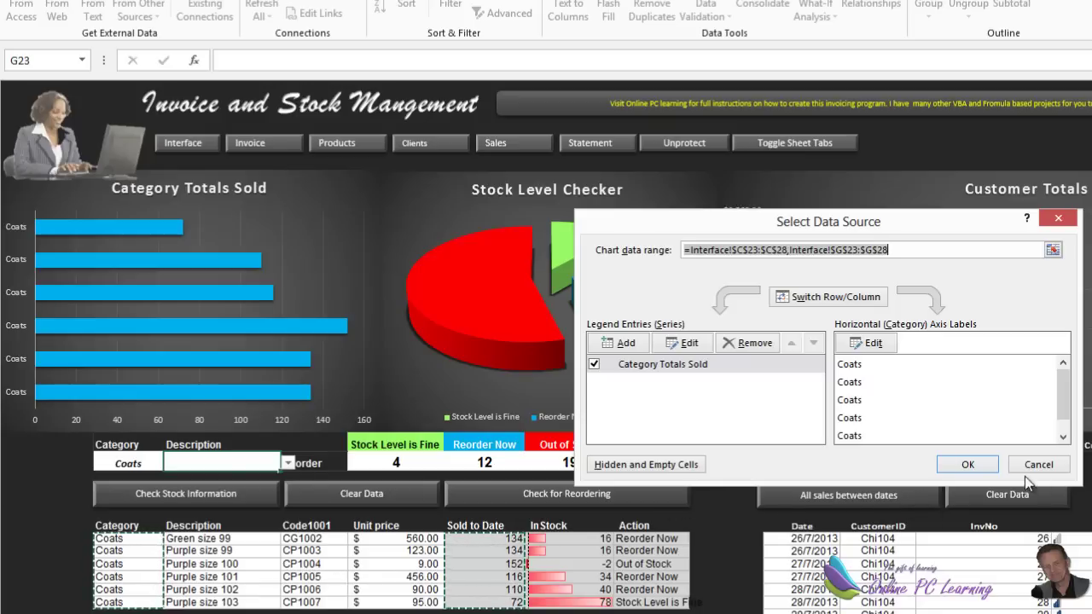
left_click(968, 465)
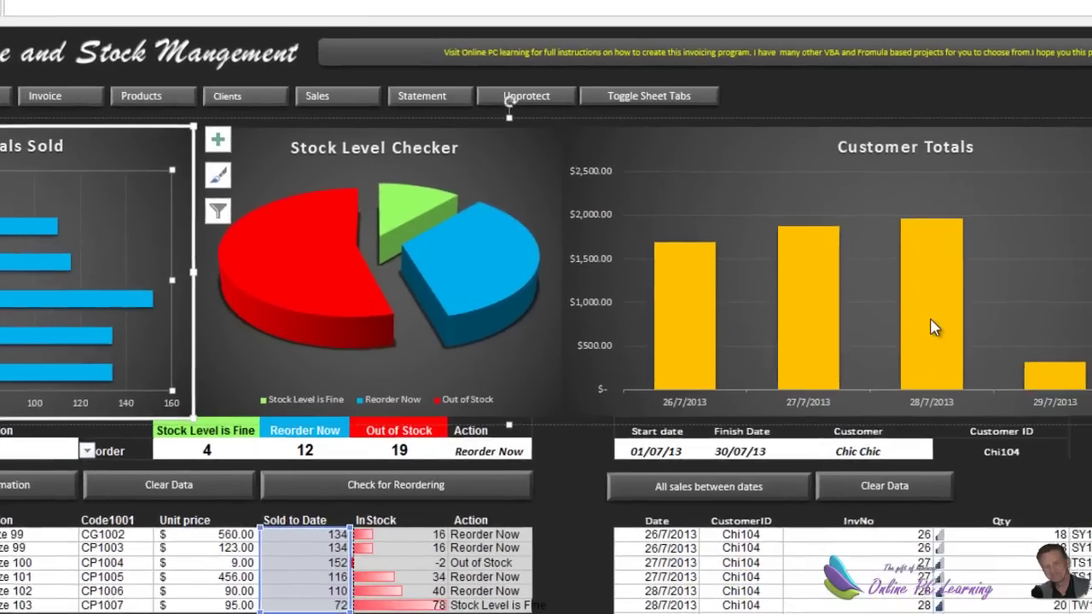
- Inspect the data source range of the Customer Totals chart and close its settings
left_click(1003, 261)
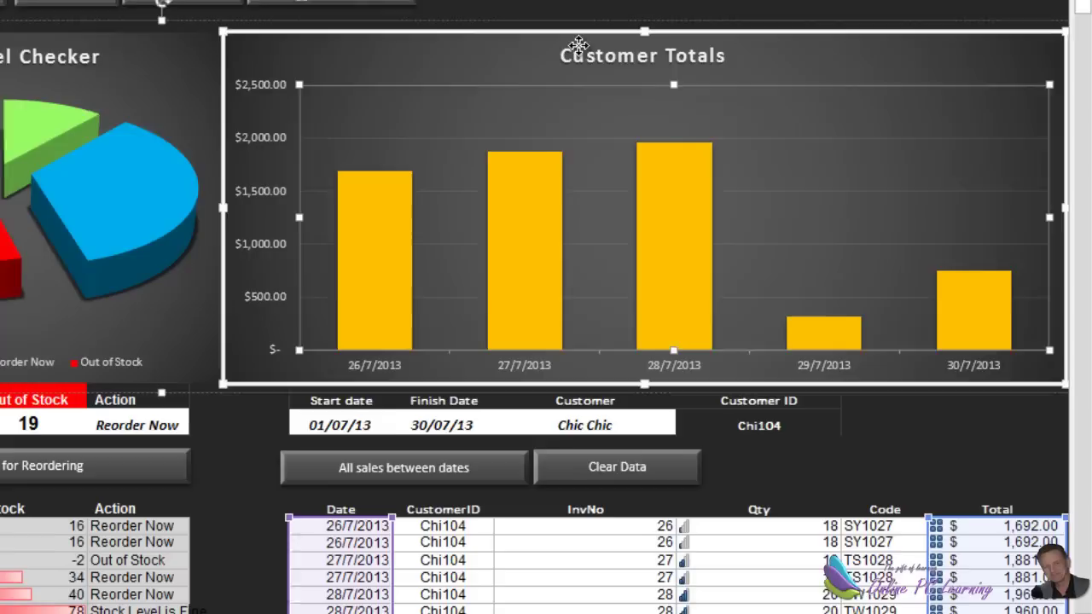
left_click(721, 98)
right_click(407, 92)
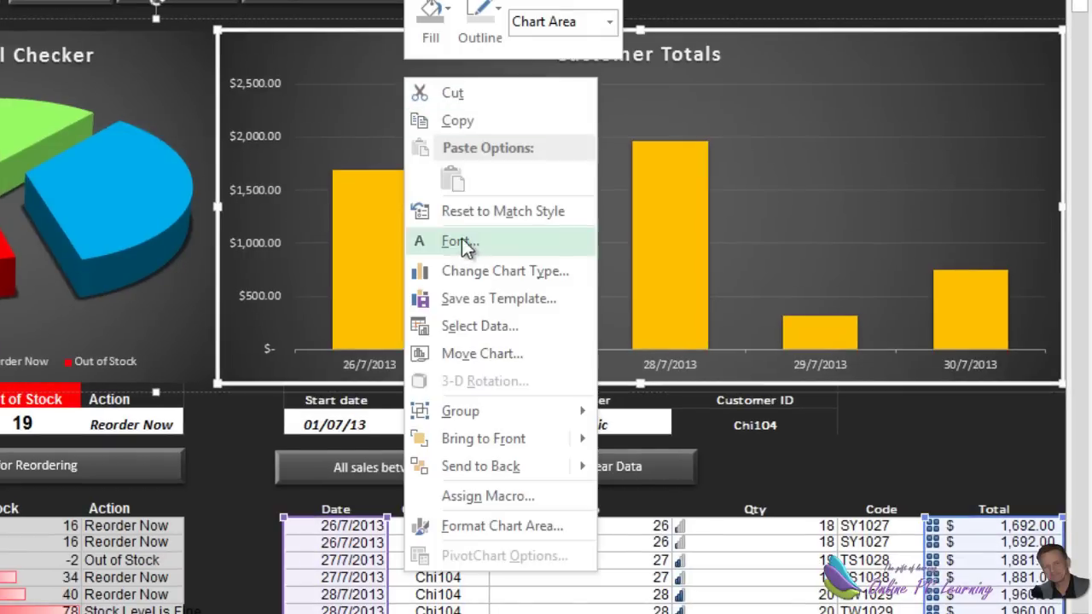
left_click(510, 327)
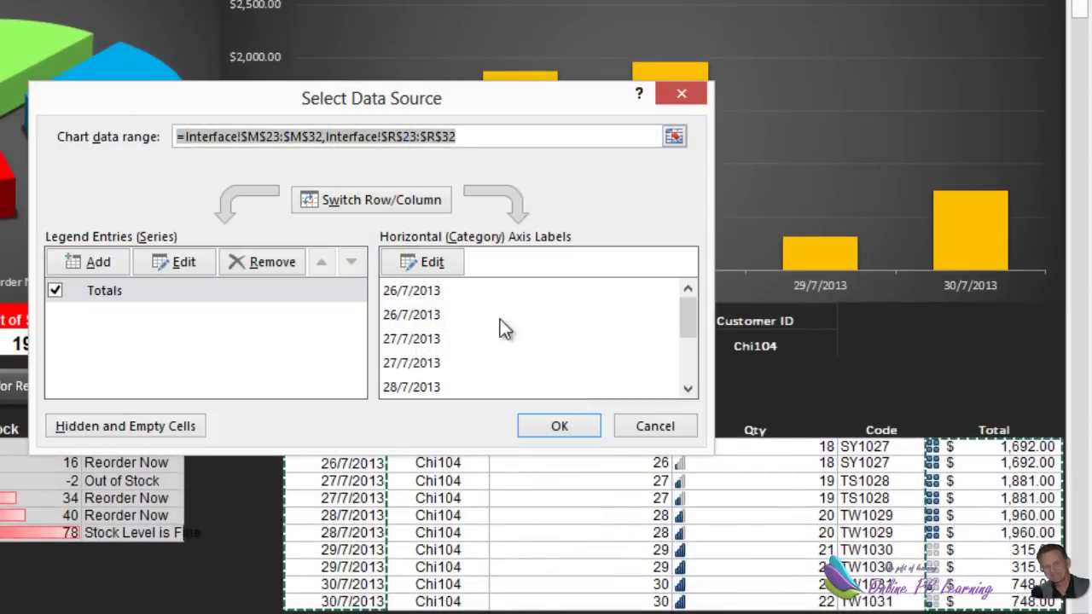
left_click_drag(525, 99, 39, 0)
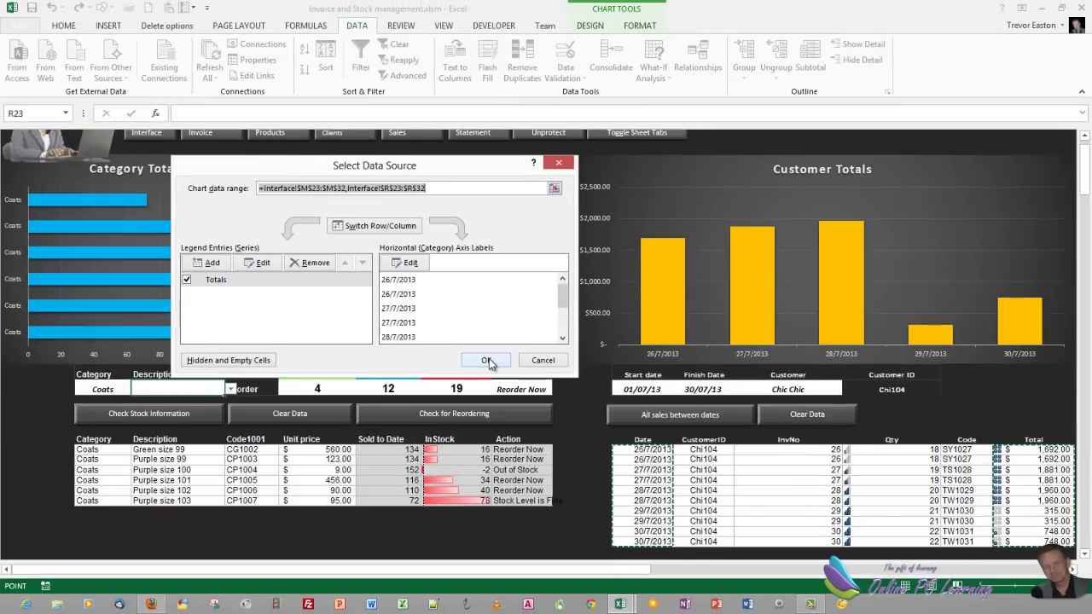
left_click(489, 360)
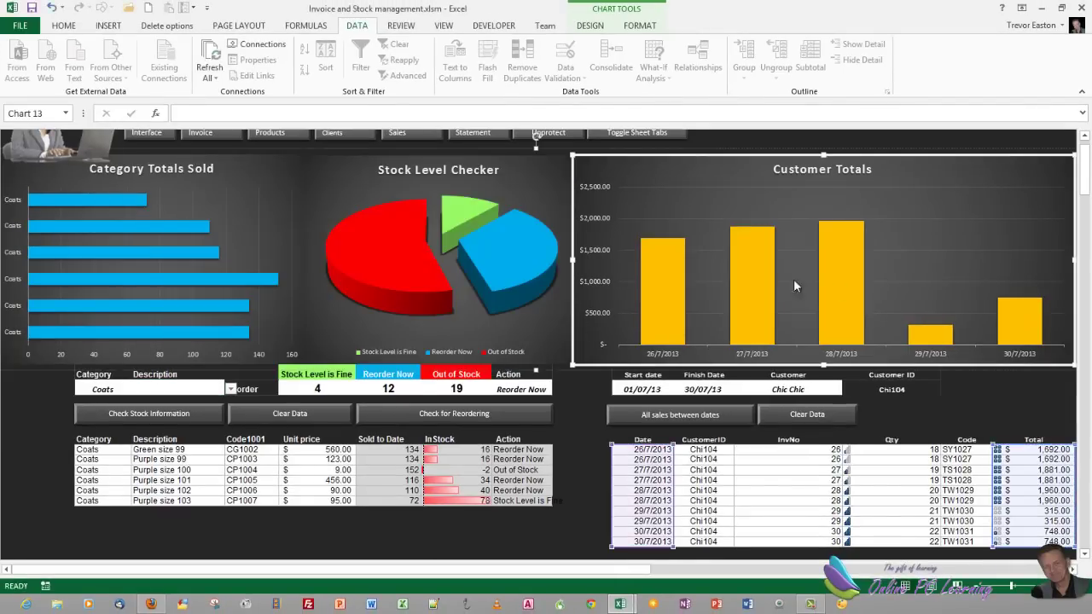
left_click(711, 251)
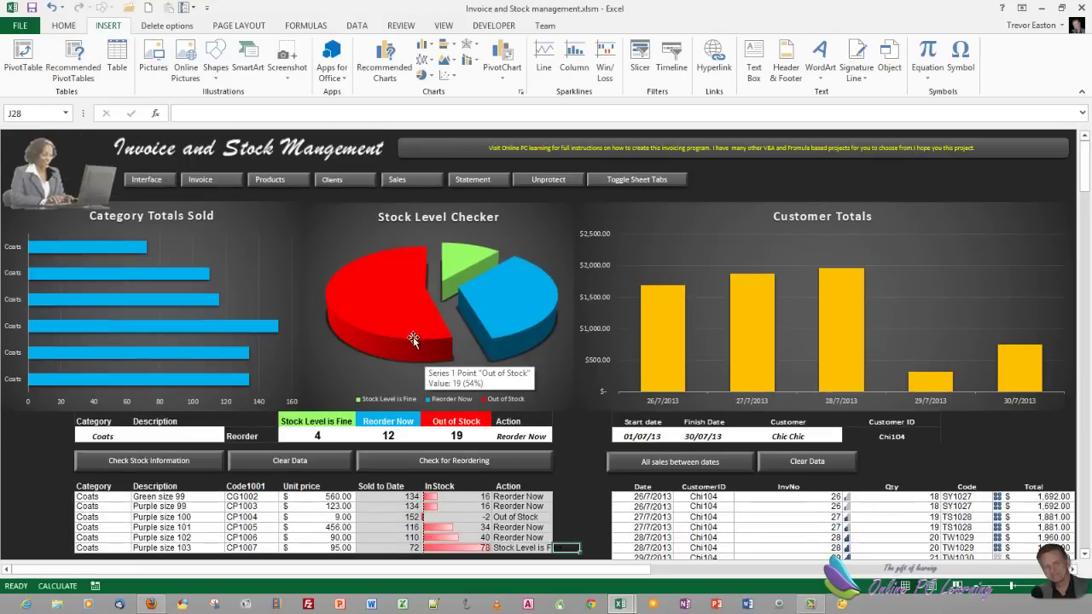
- From the first category cell of the stock results, check which range the ChartCat name refers to in the Name Manager
scroll(413, 349, "down", 1)
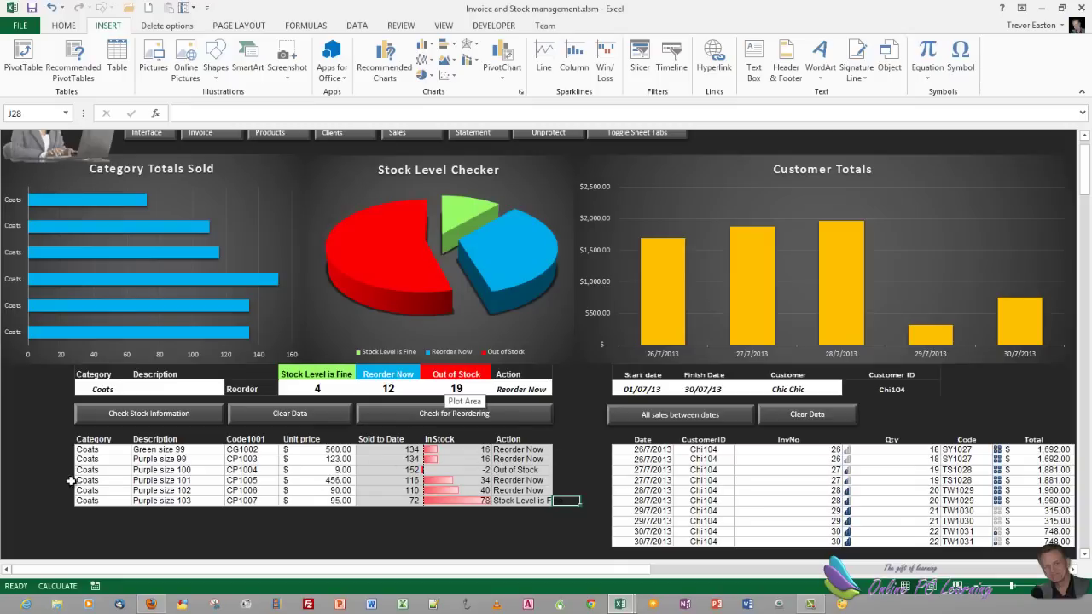
left_click(103, 449)
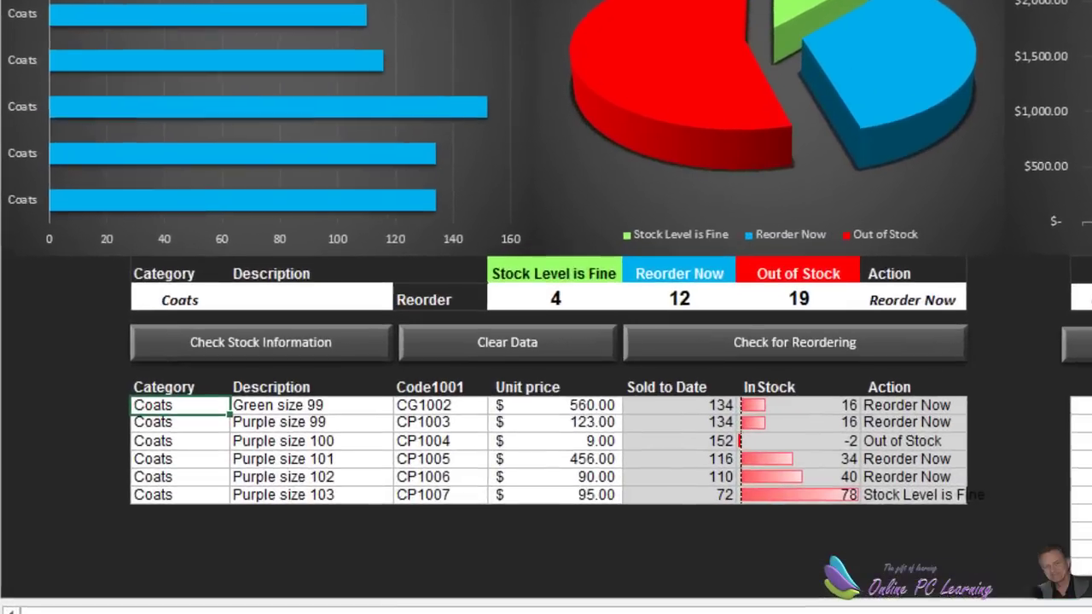
key("ctrl+F3")
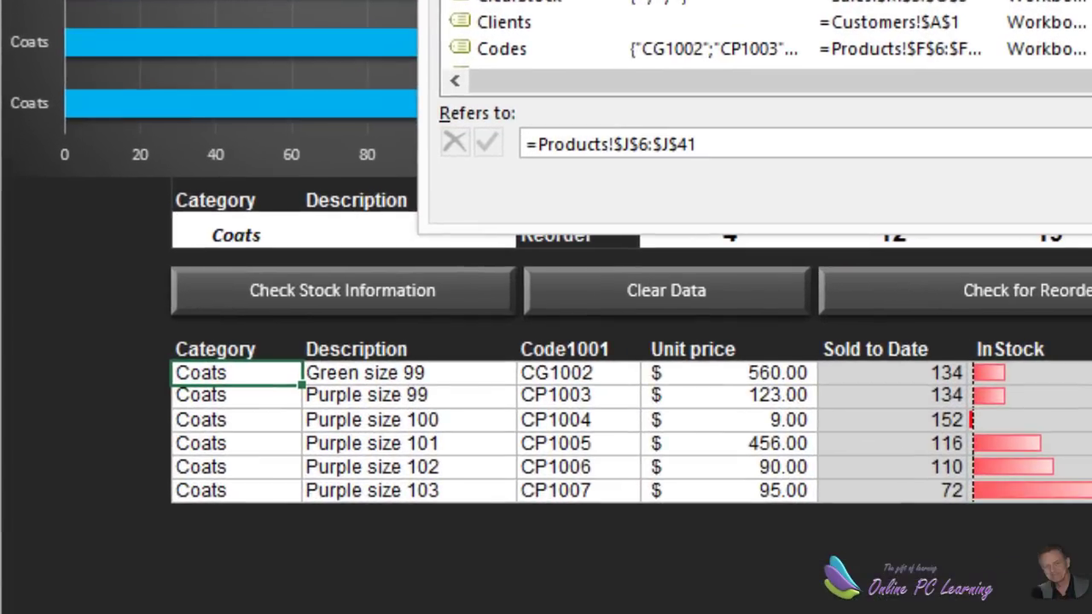
key("Down")
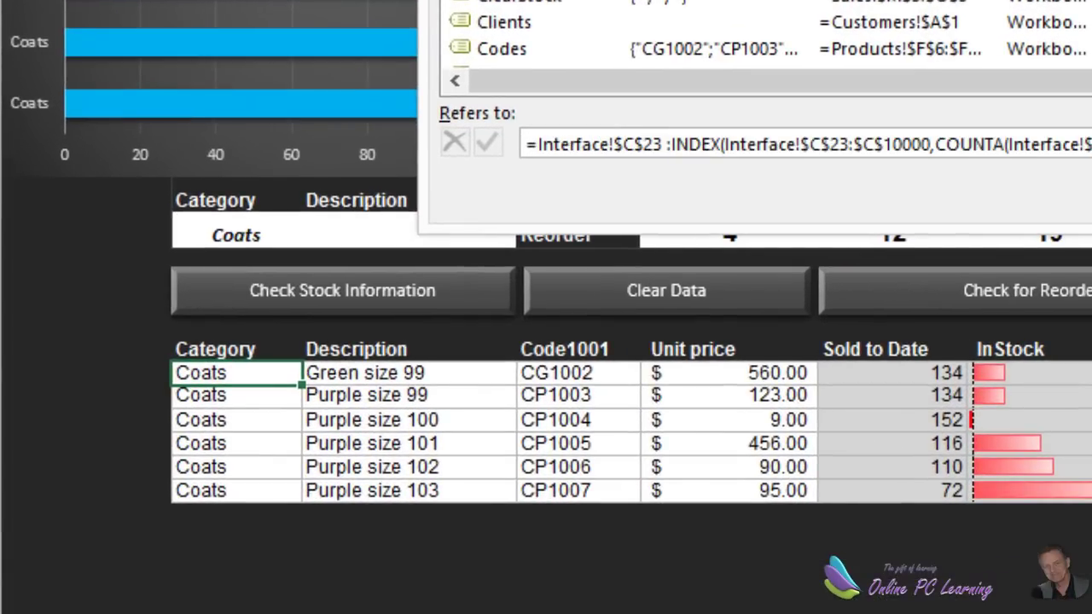
key("Escape")
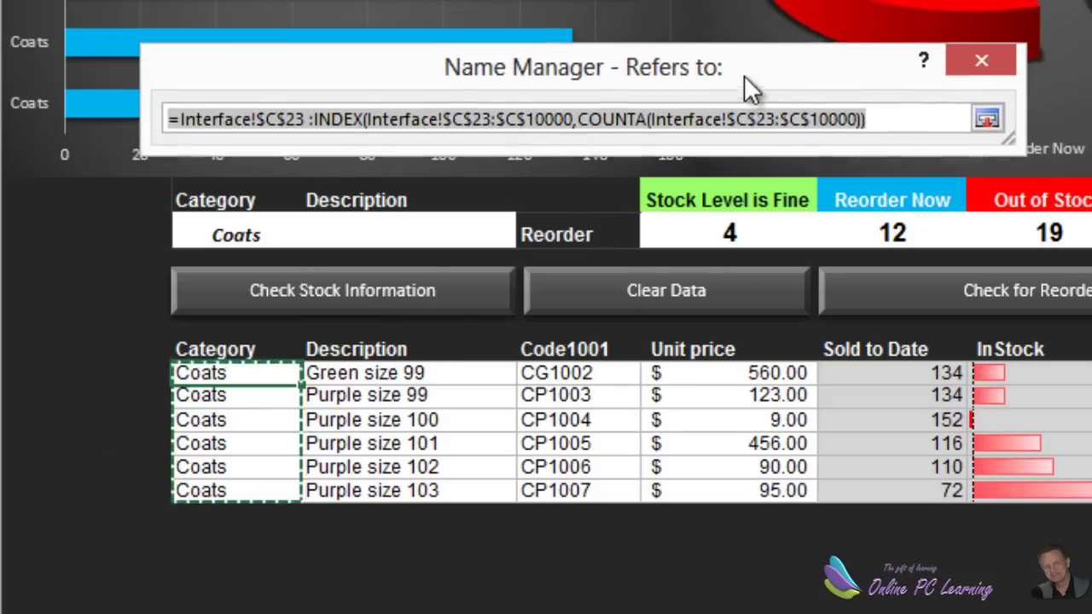
left_click_drag(744, 94, 771, 123)
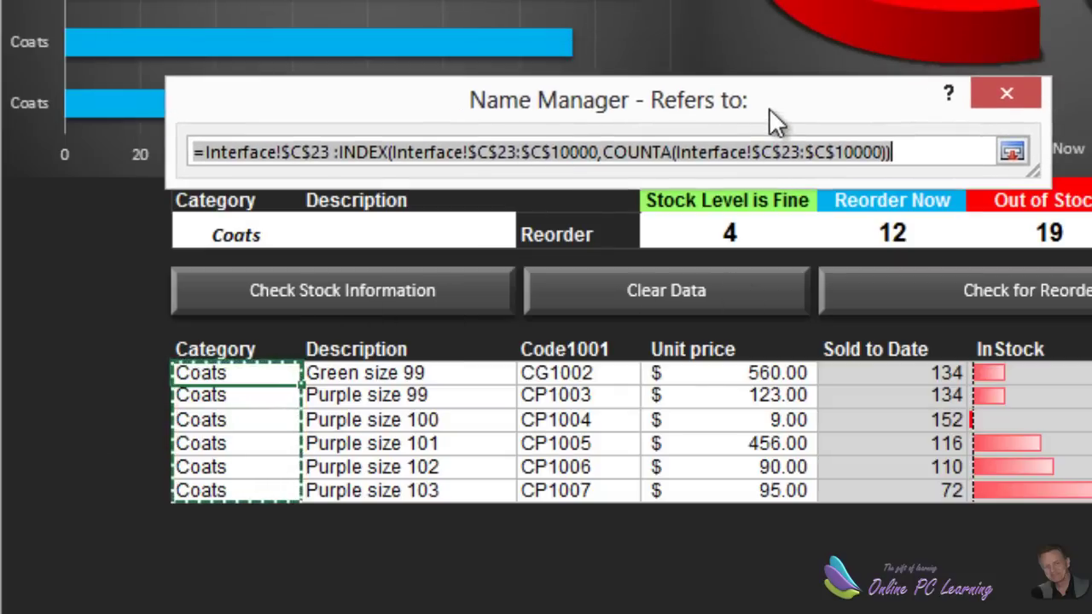
left_click(1022, 85)
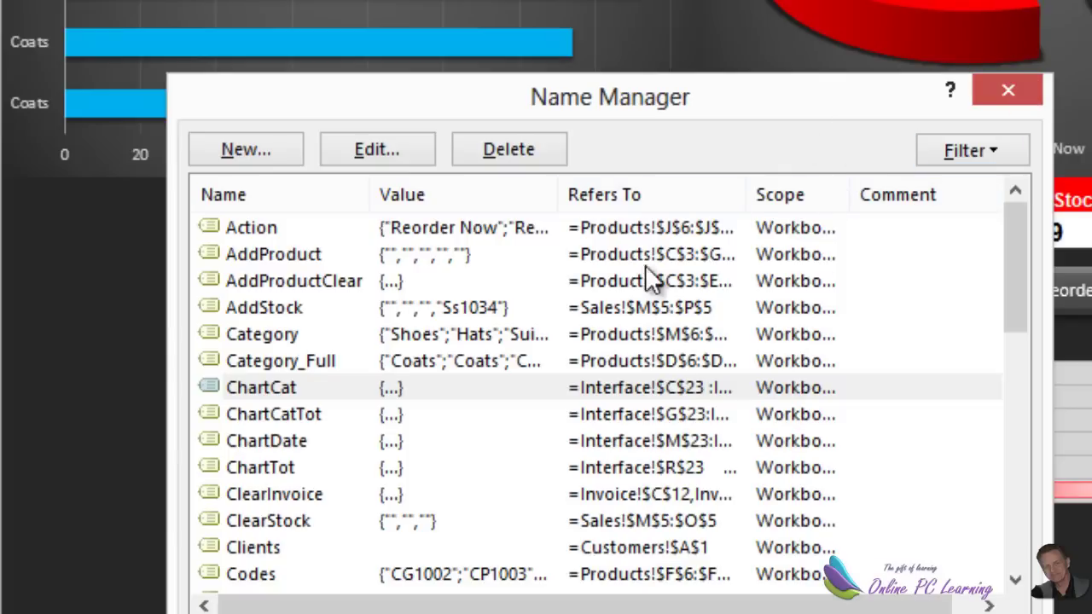
- Check which range the ChartCatTot name refers to, and close the Name Manager
left_click(289, 413)
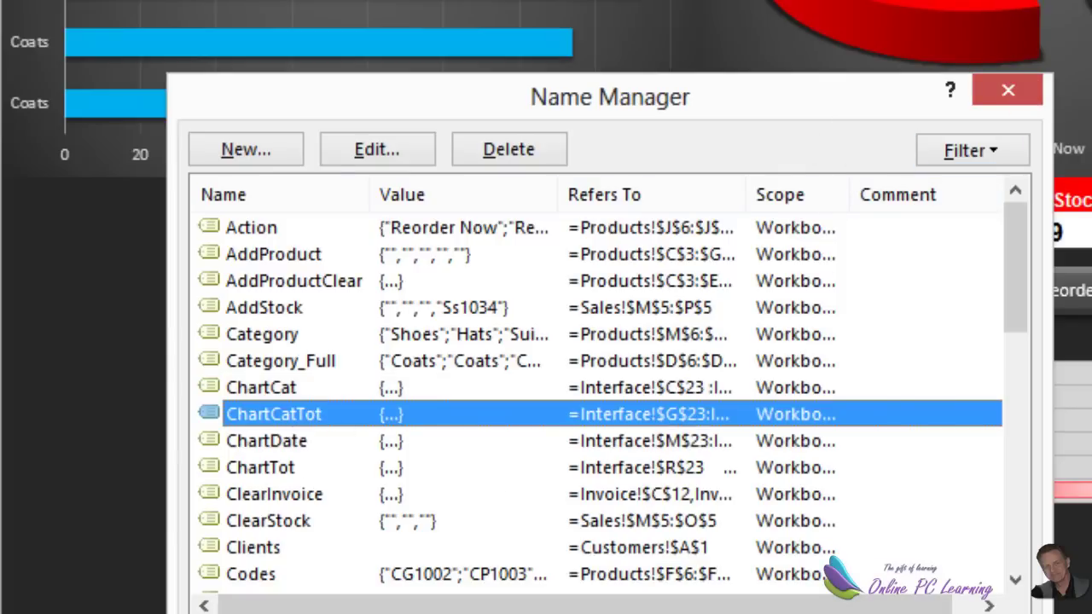
left_click(995, 556)
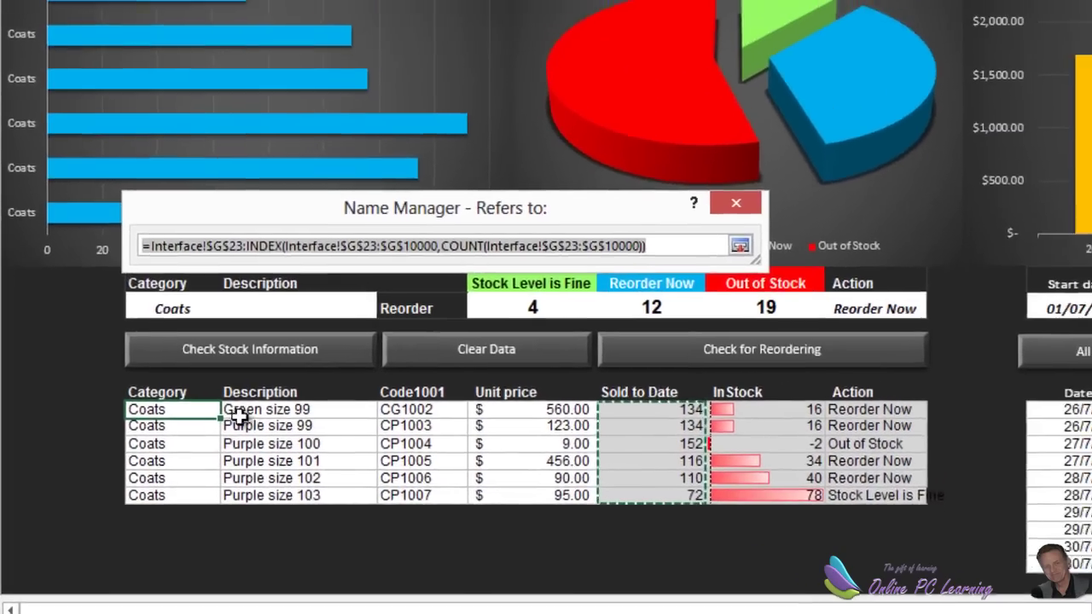
key("Return")
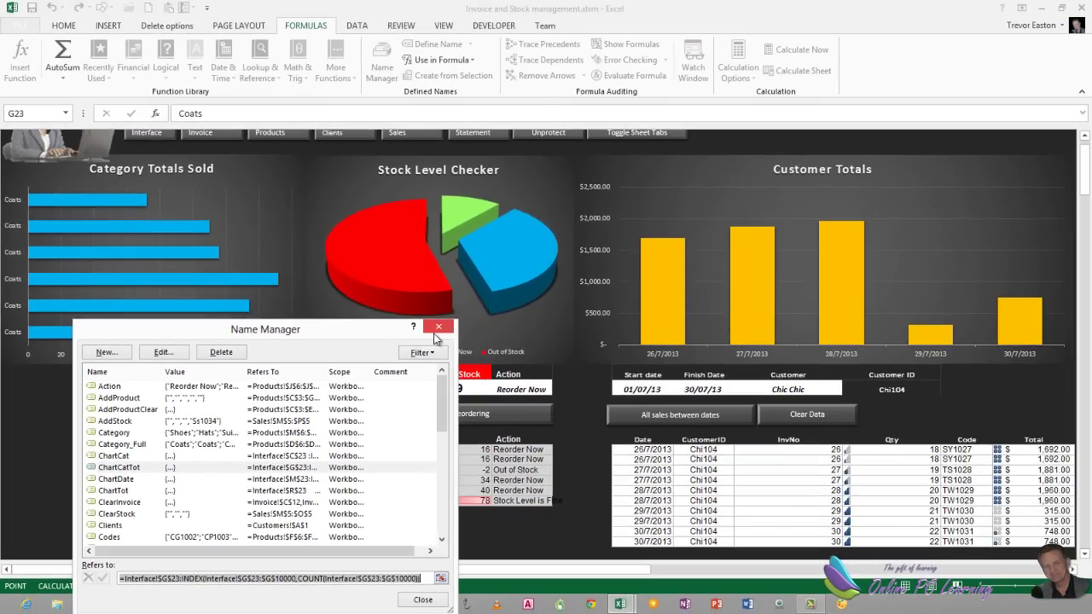
key("Escape")
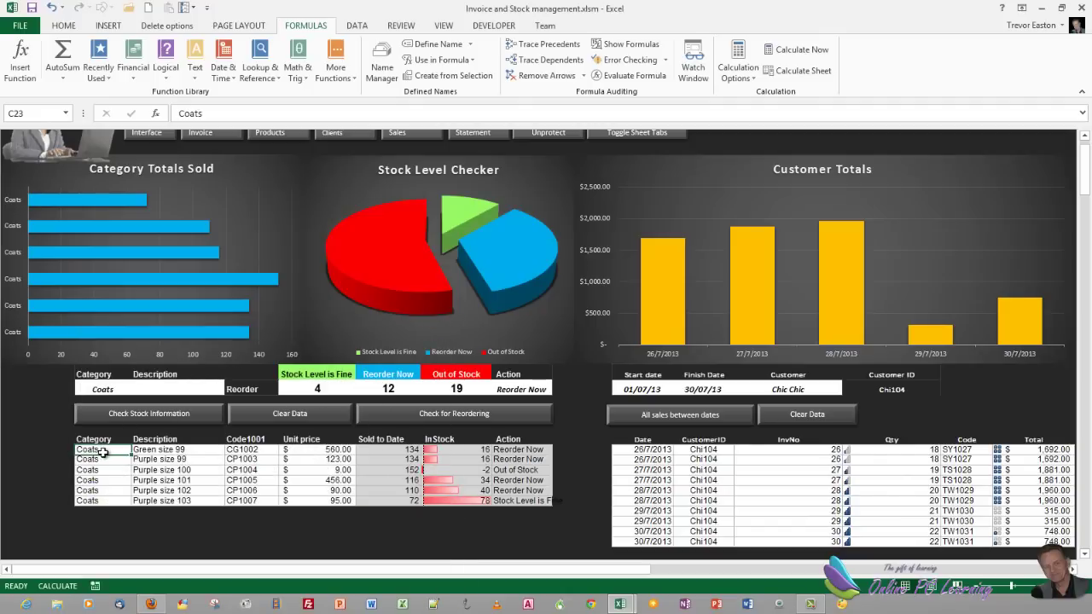
- Insert a 2-D clustered column chart from the Category and Sold to Date values in C23:C28 and G23:G28
left_click_drag(101, 453, 102, 501)
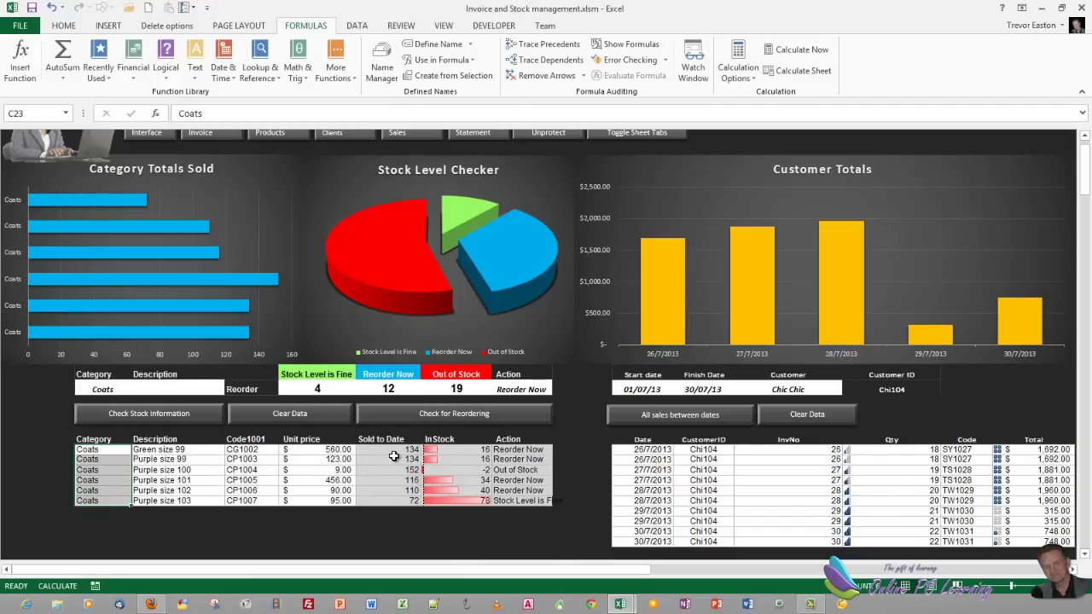
left_click_drag(396, 448, 395, 505)
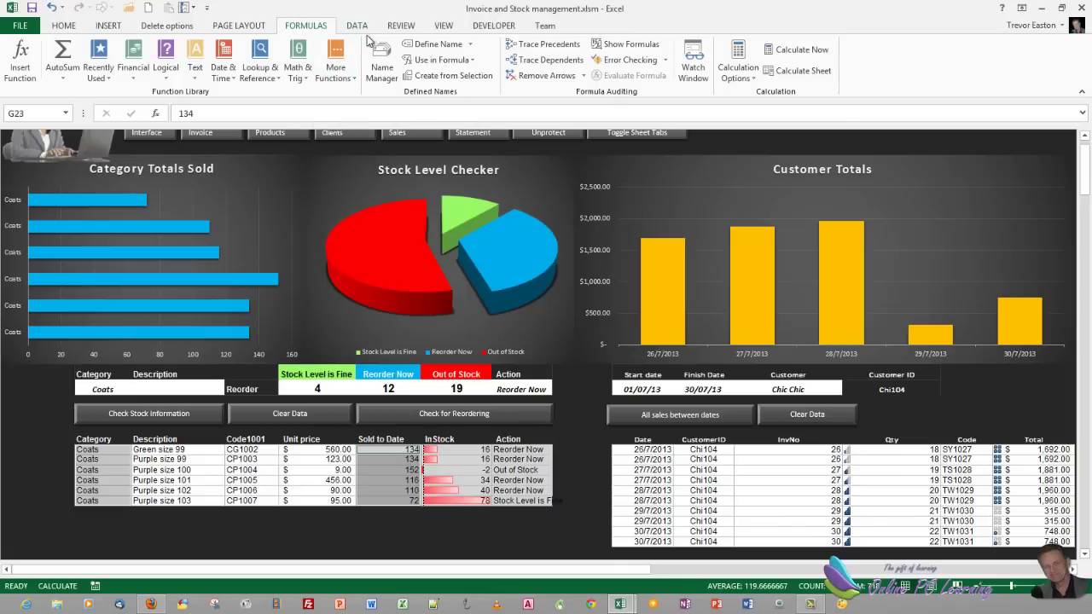
left_click(109, 25)
left_click(424, 47)
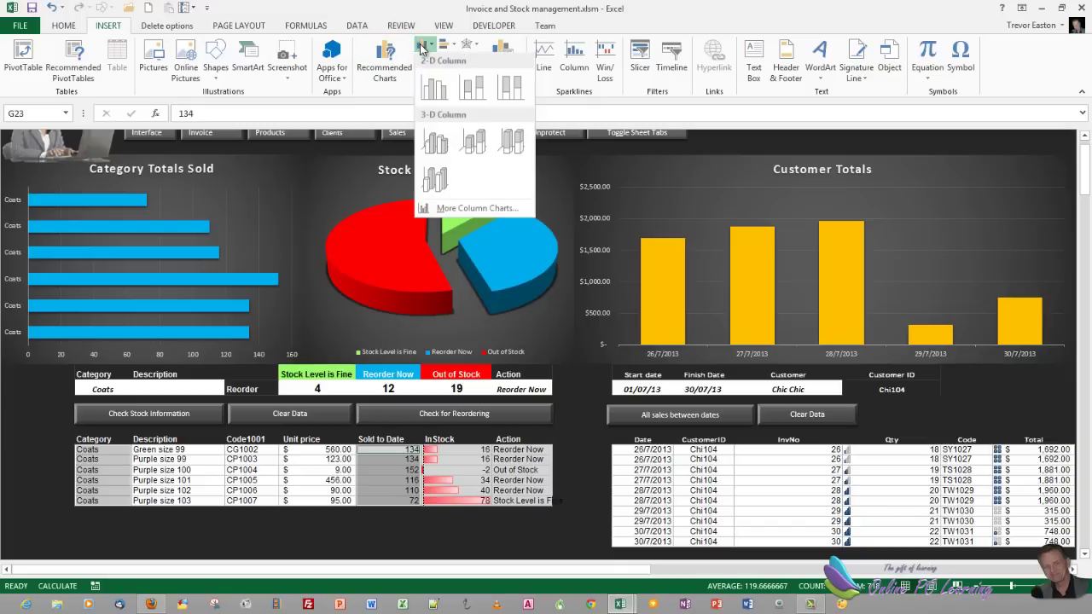
left_click(432, 94)
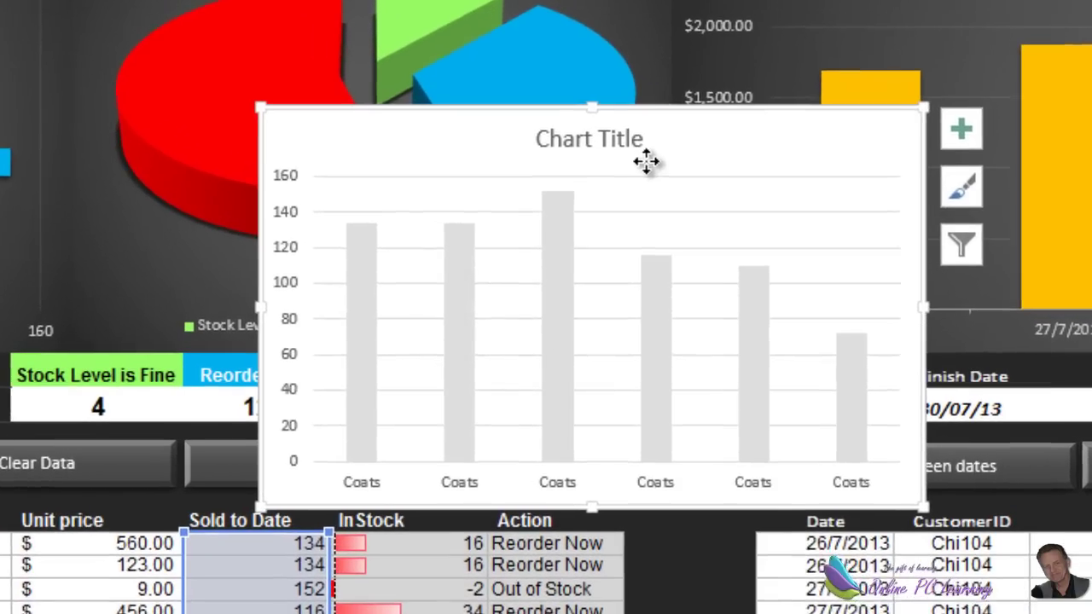
- Set the new column chart's Series1 values to the dynamic named range =Interface!ChartCatTot
right_click(610, 237)
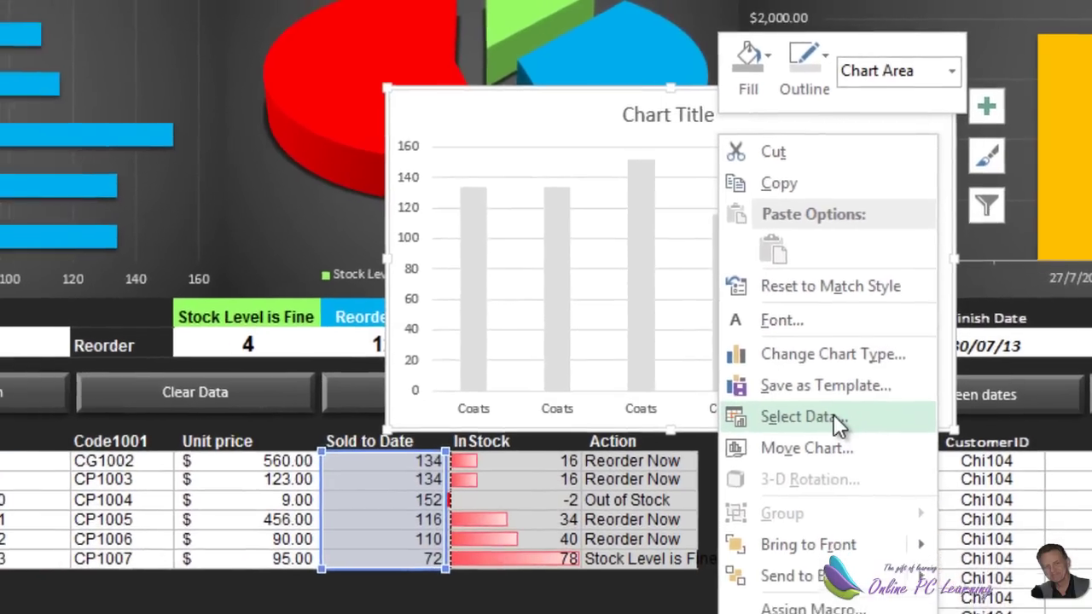
left_click(833, 415)
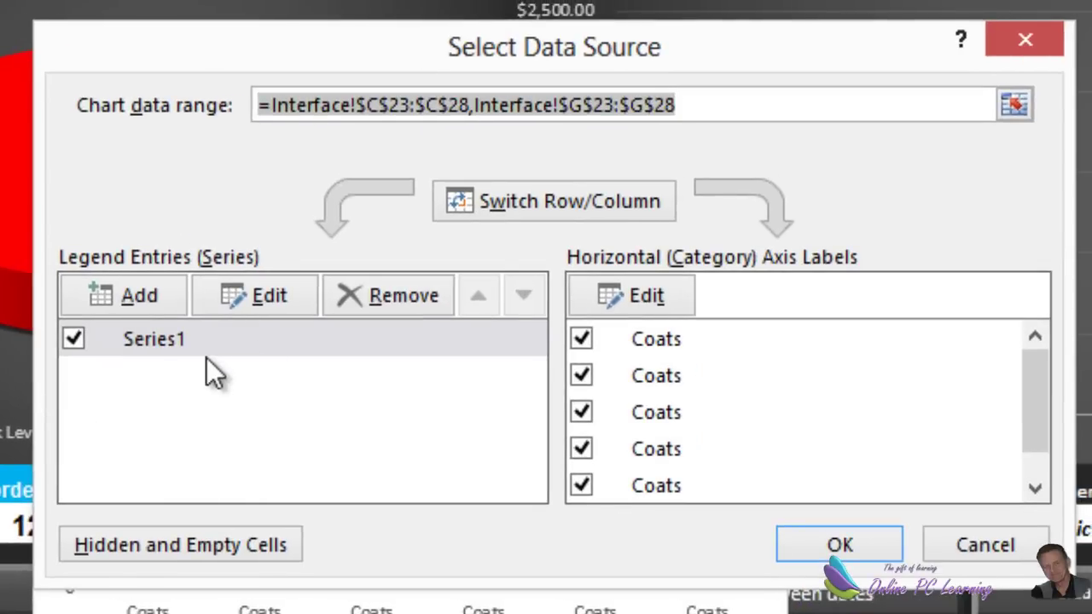
left_click(214, 338)
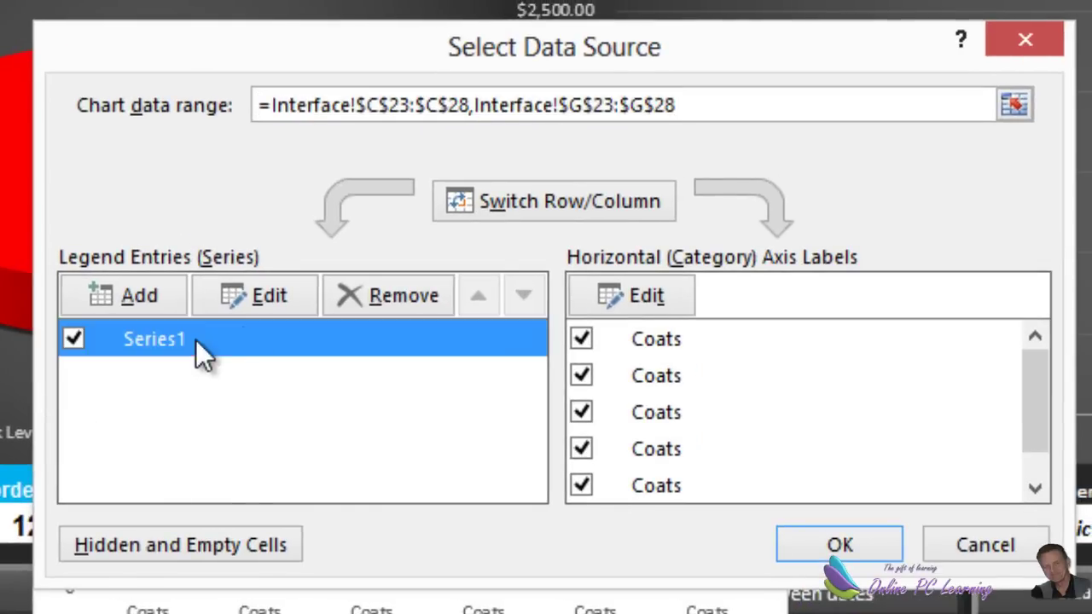
key("Escape")
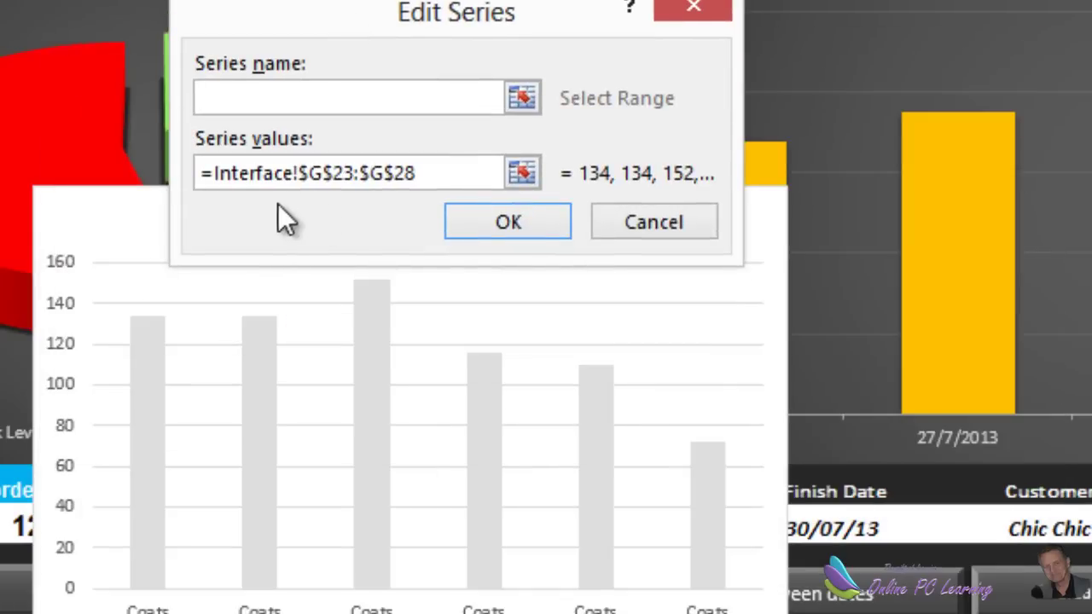
left_click_drag(300, 173, 440, 174)
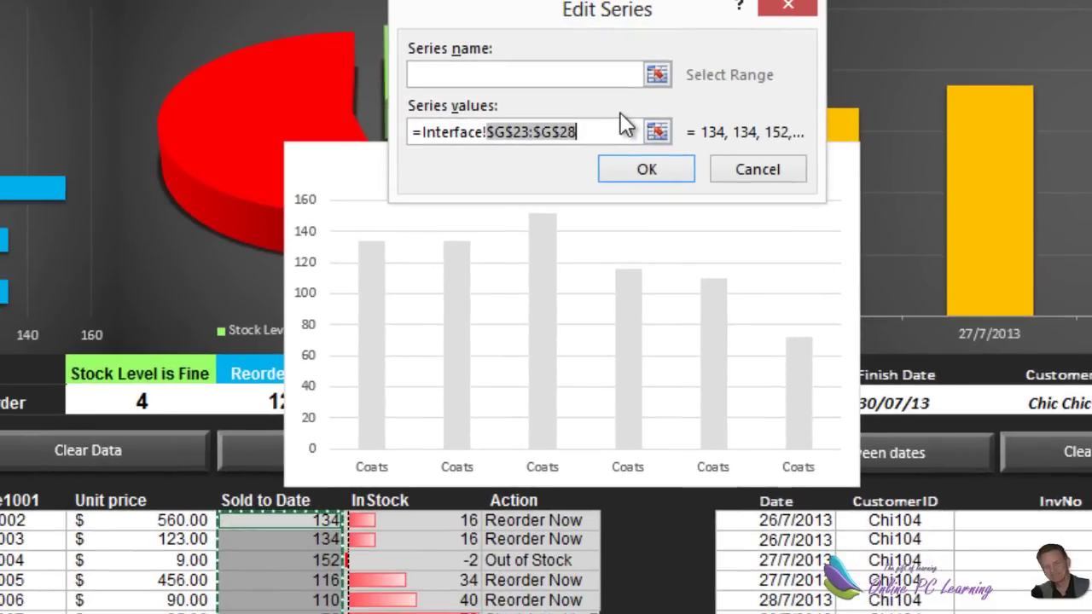
type("Chart")
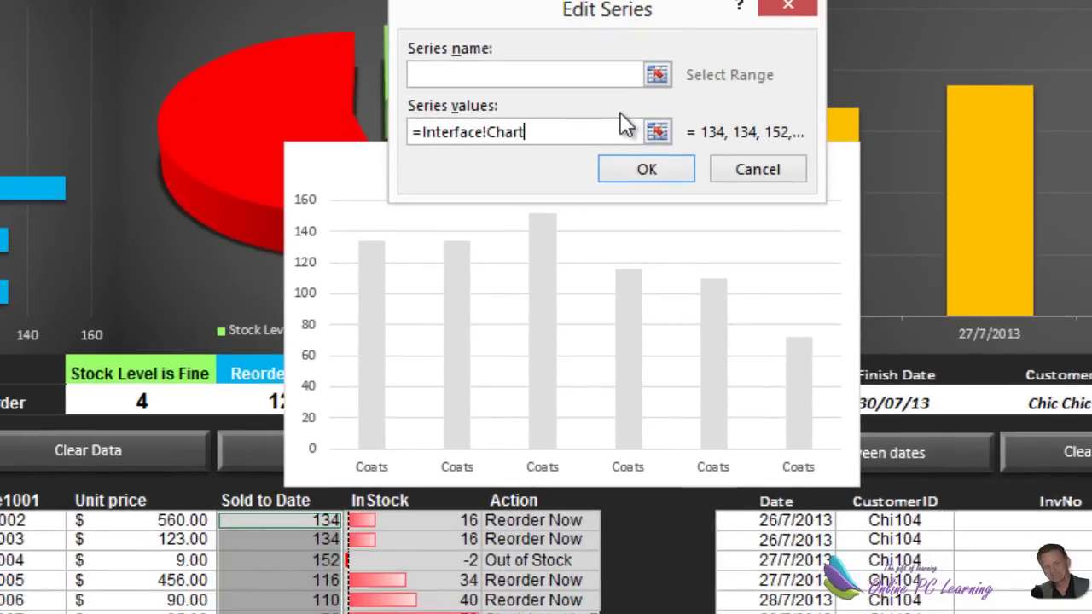
type("CatTot")
left_click(655, 168)
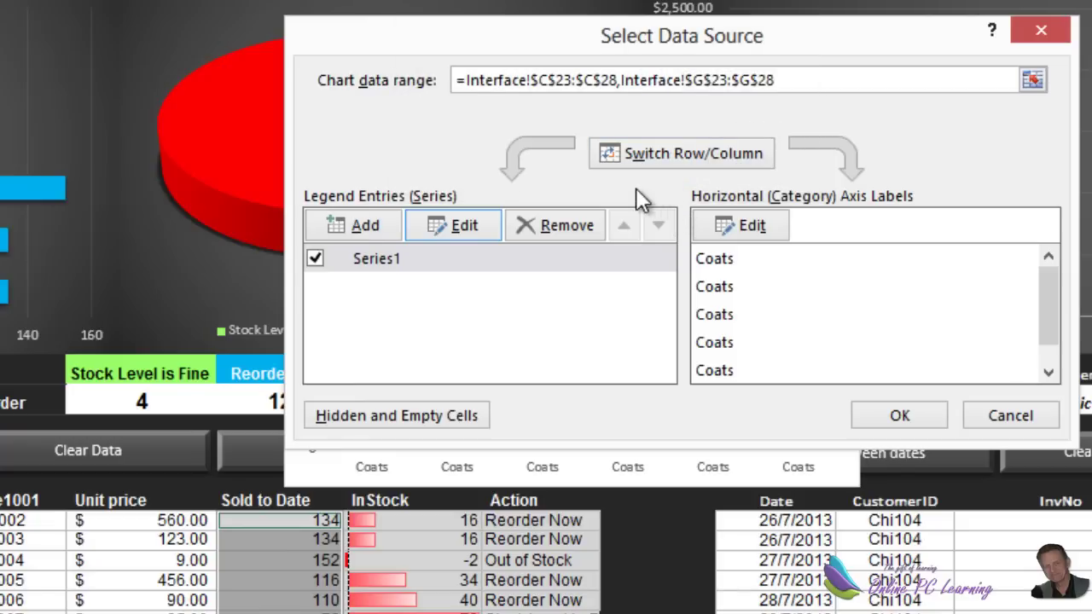
- Set the column chart's horizontal axis labels to the dynamic named range =Interface!ChartCat and apply the data source changes
left_click(754, 227)
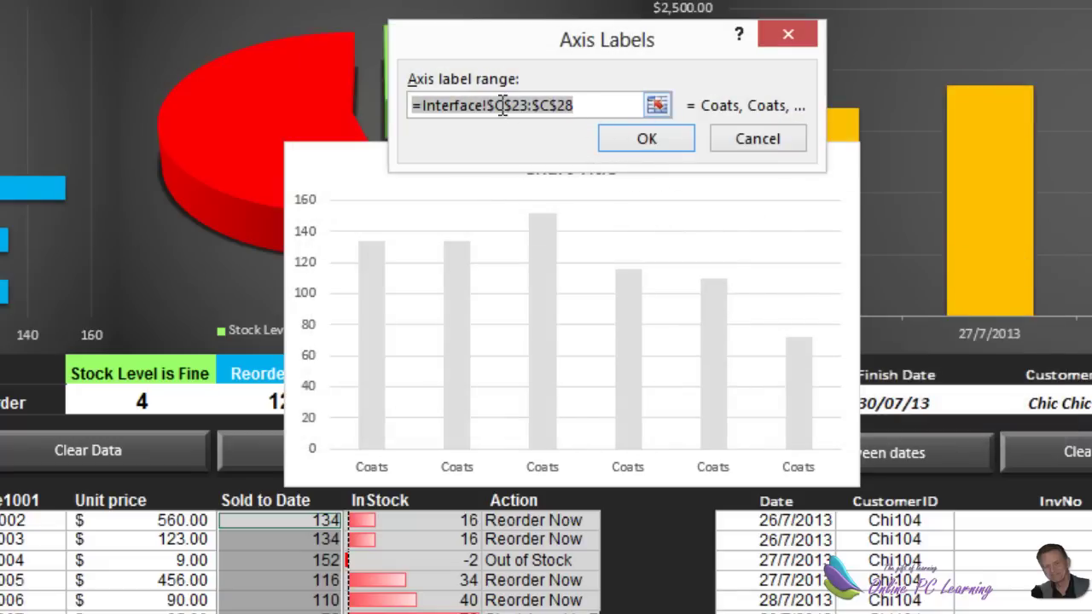
left_click_drag(490, 105, 602, 111)
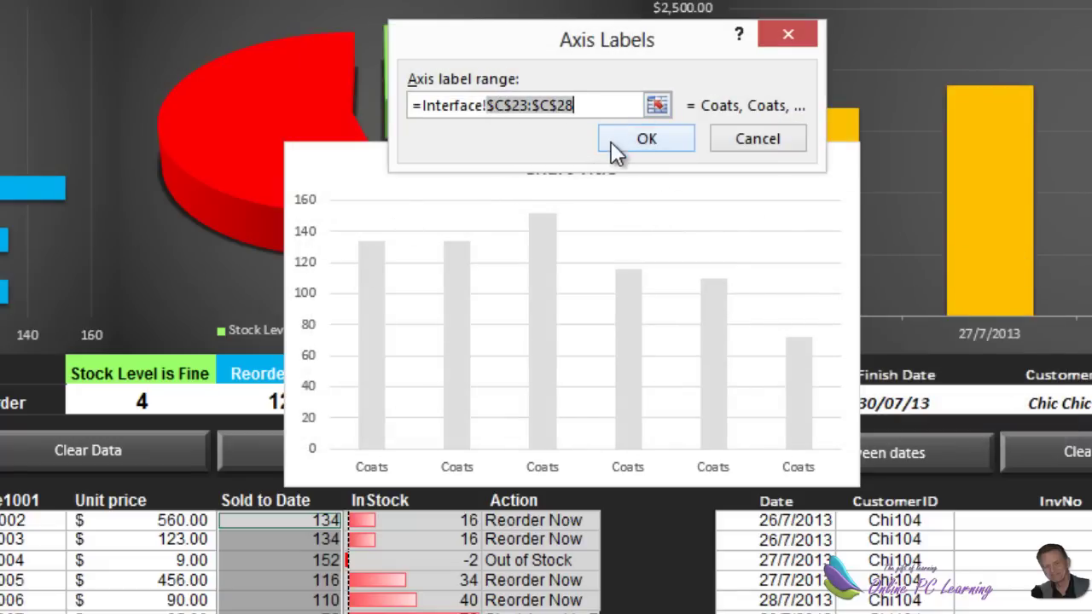
type("ChartCat")
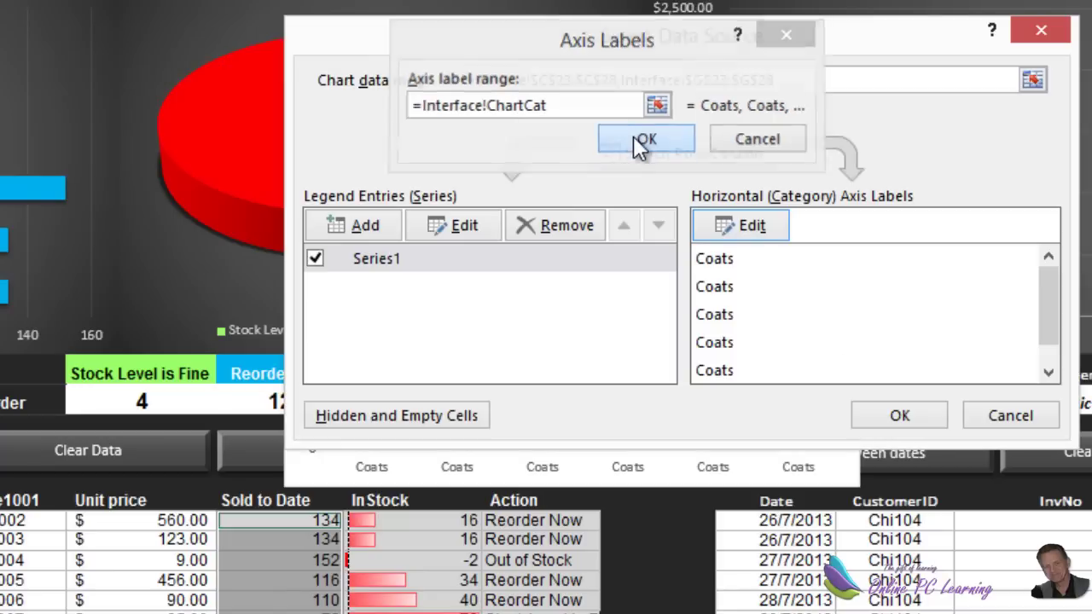
left_click(633, 136)
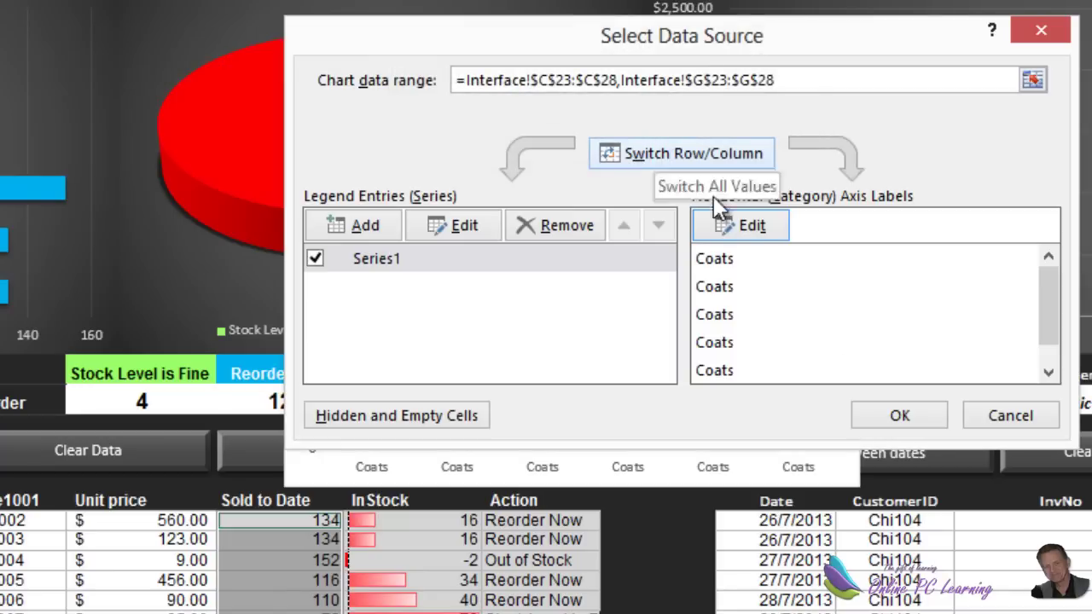
left_click(902, 410)
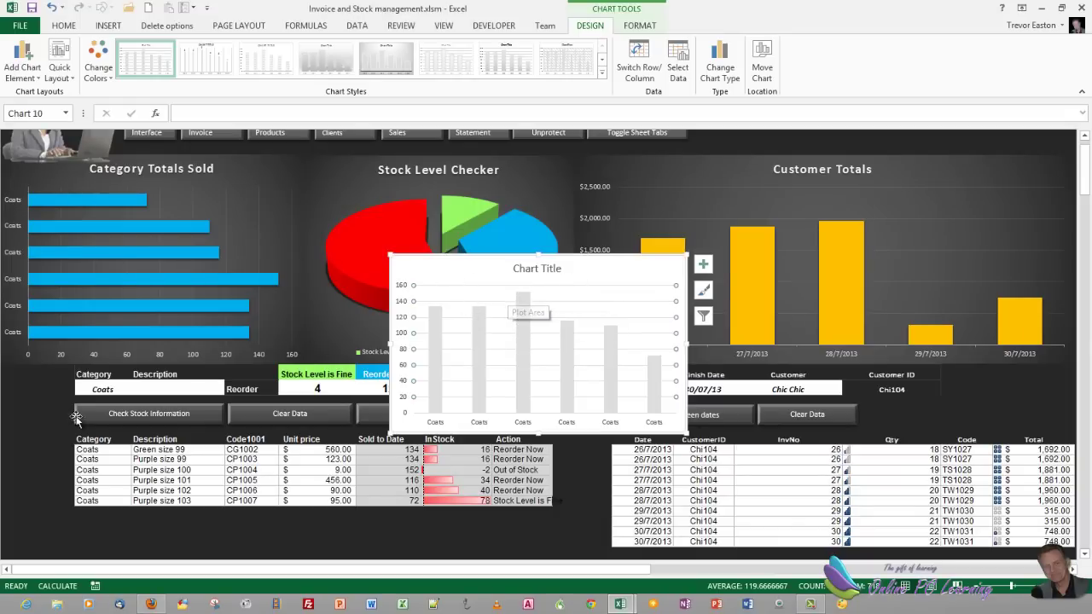
- Set the stock Category filter to Hats and run the stock information check
left_click(162, 392)
left_click(138, 390)
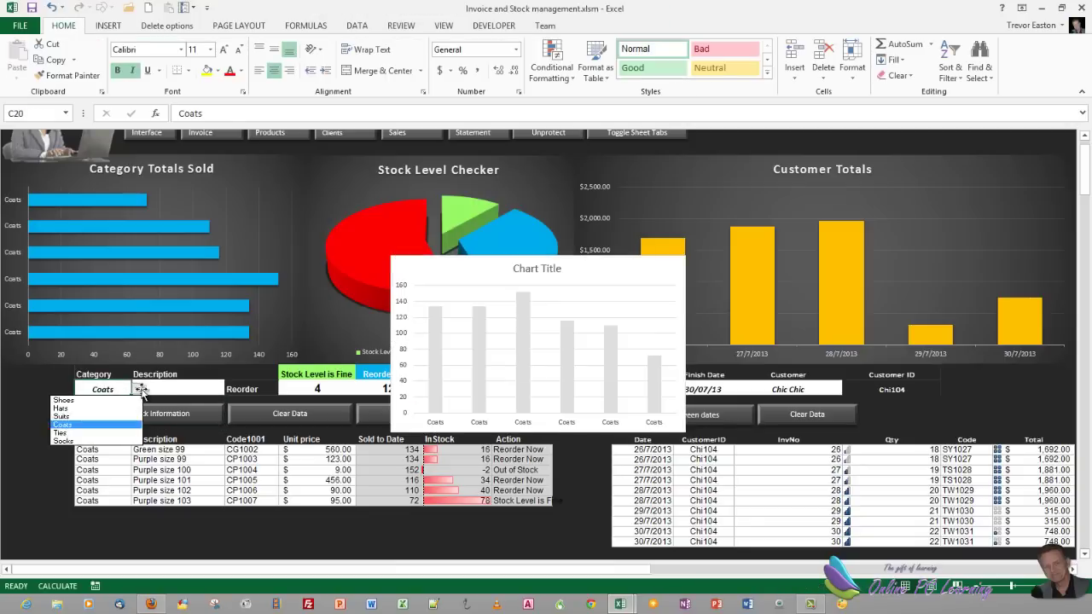
left_click(92, 409)
left_click(124, 413)
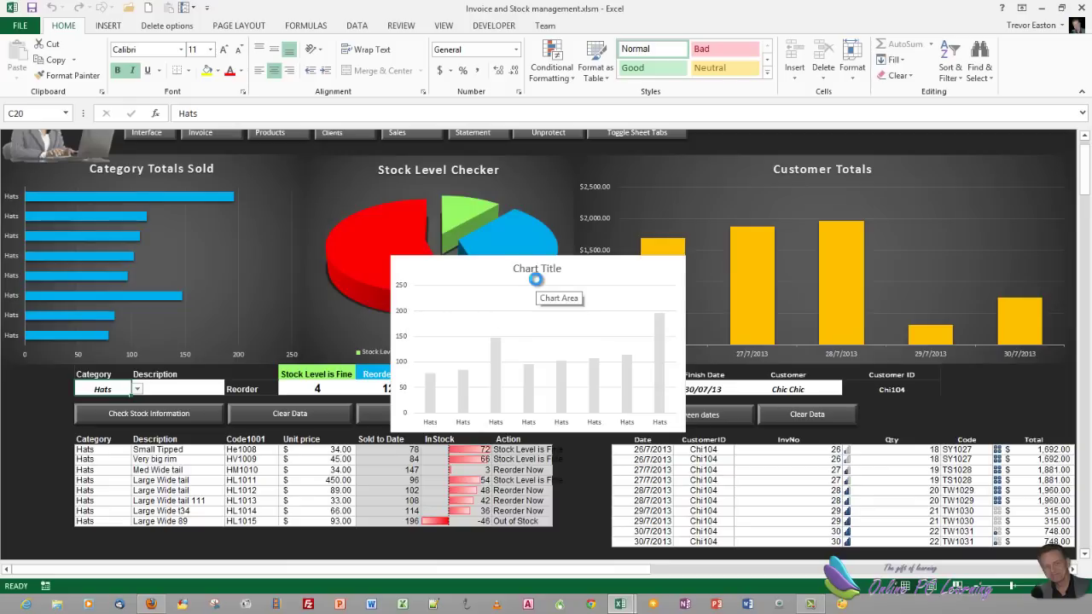
- Examine the workbook and range name referenced by Series1's values in the column chart's data source, and close the dialogs
left_click(536, 281)
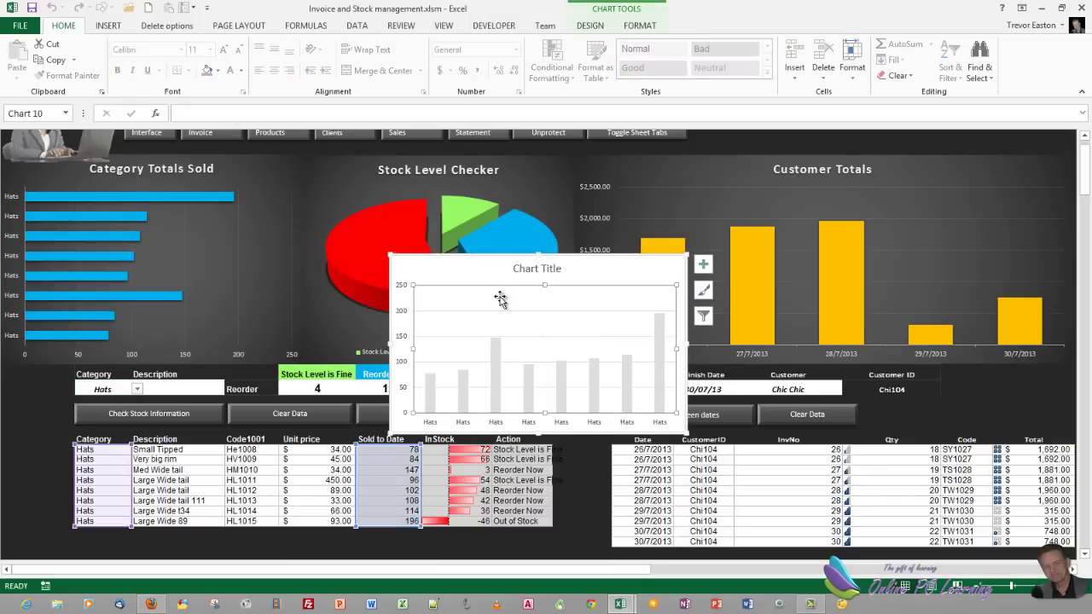
right_click(504, 270)
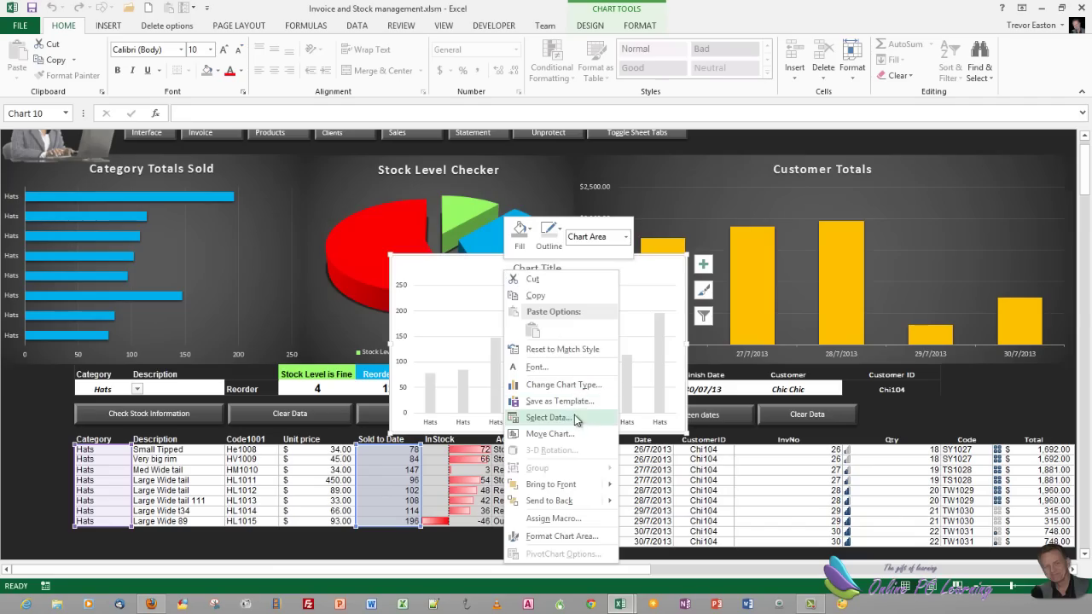
left_click(574, 414)
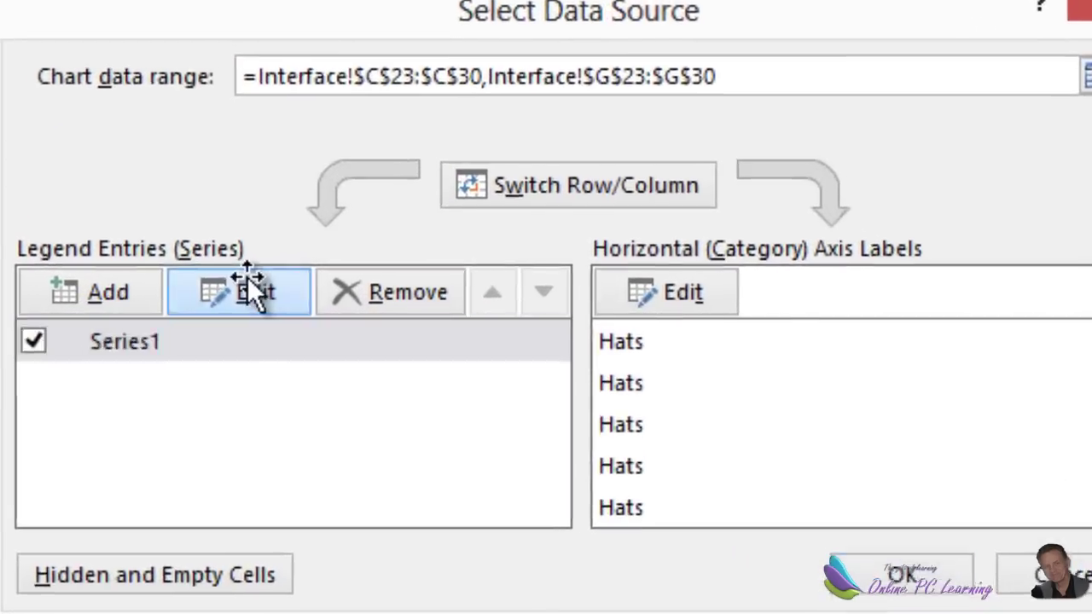
left_click(249, 281)
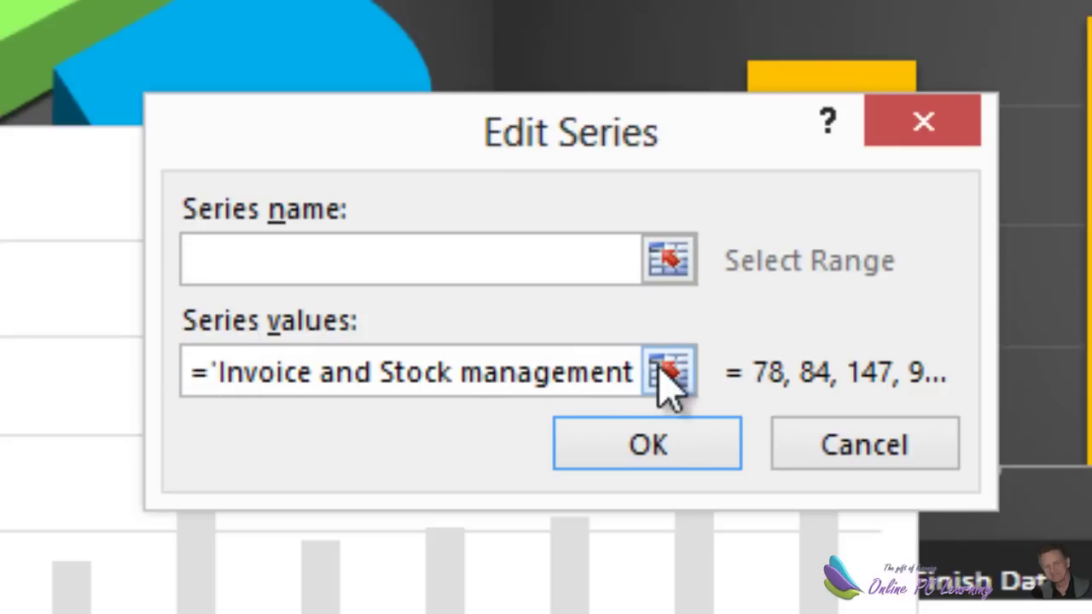
left_click_drag(519, 379, 711, 375)
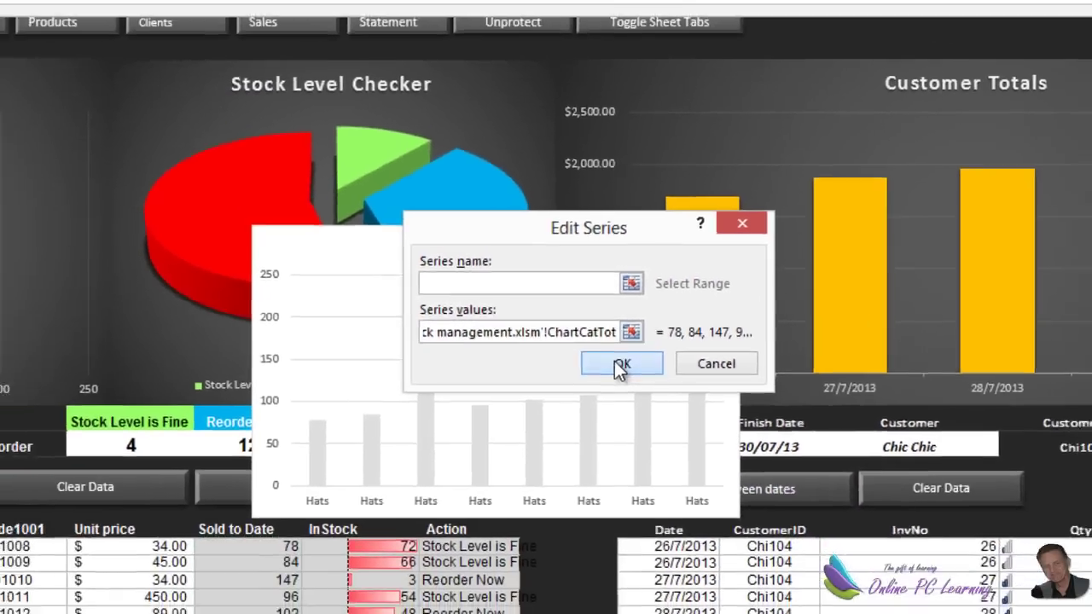
left_click(633, 399)
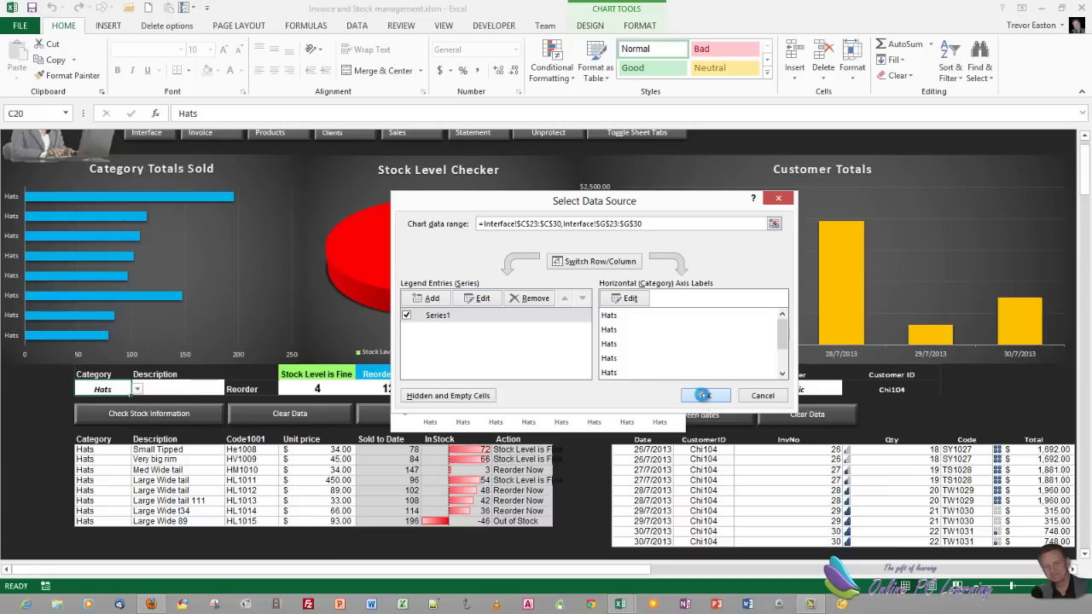
left_click(704, 395)
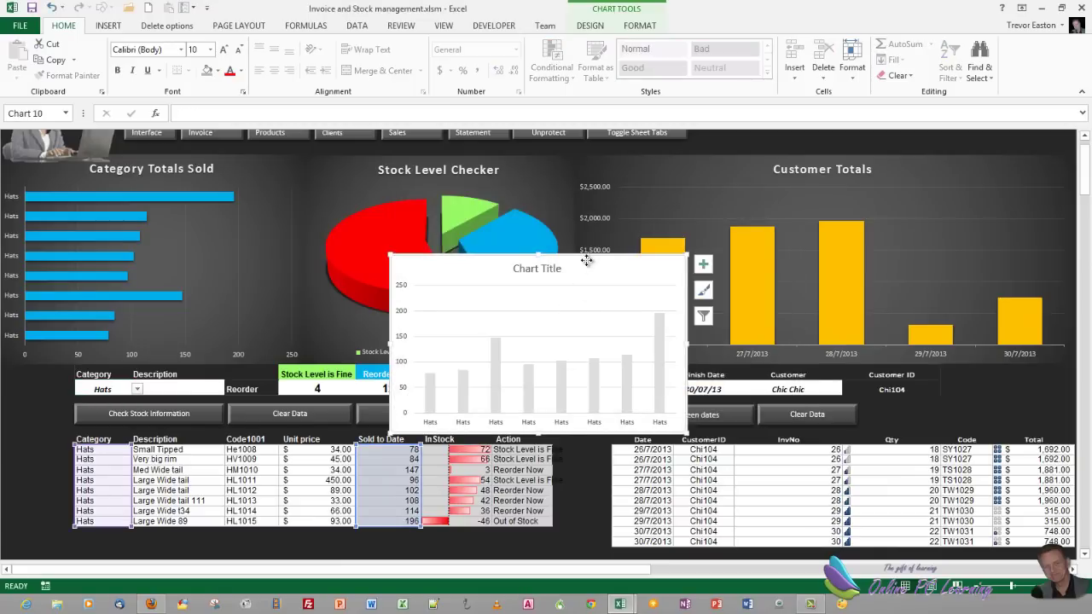
- Delete the new column chart and show the top of the Interface dashboard in full-screen view
key("Delete")
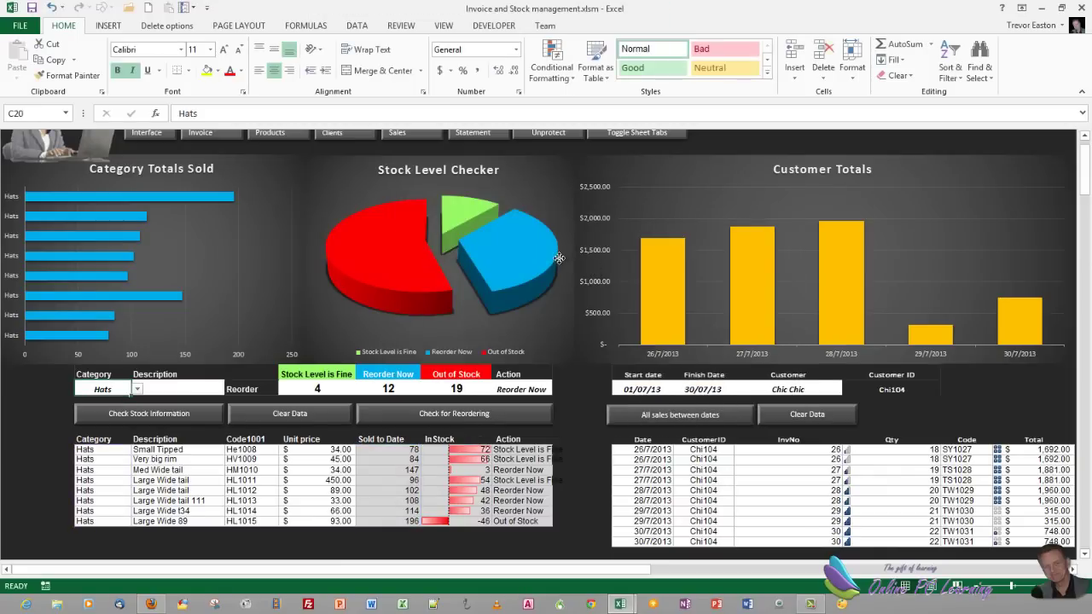
left_click(558, 258)
scroll(459, 327, "up", 1)
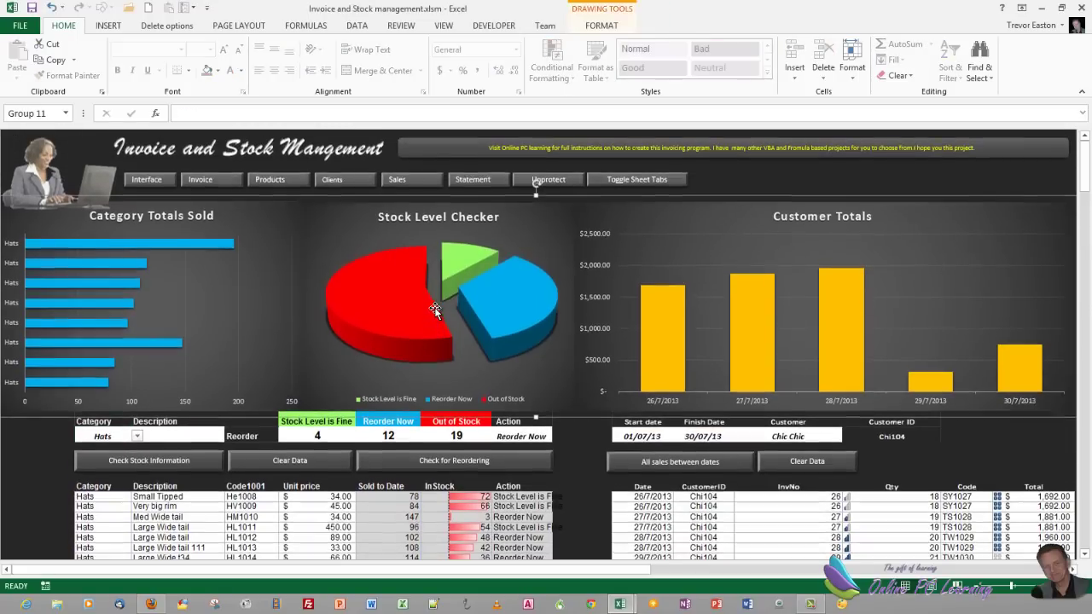
key("ctrl+shift+F1")
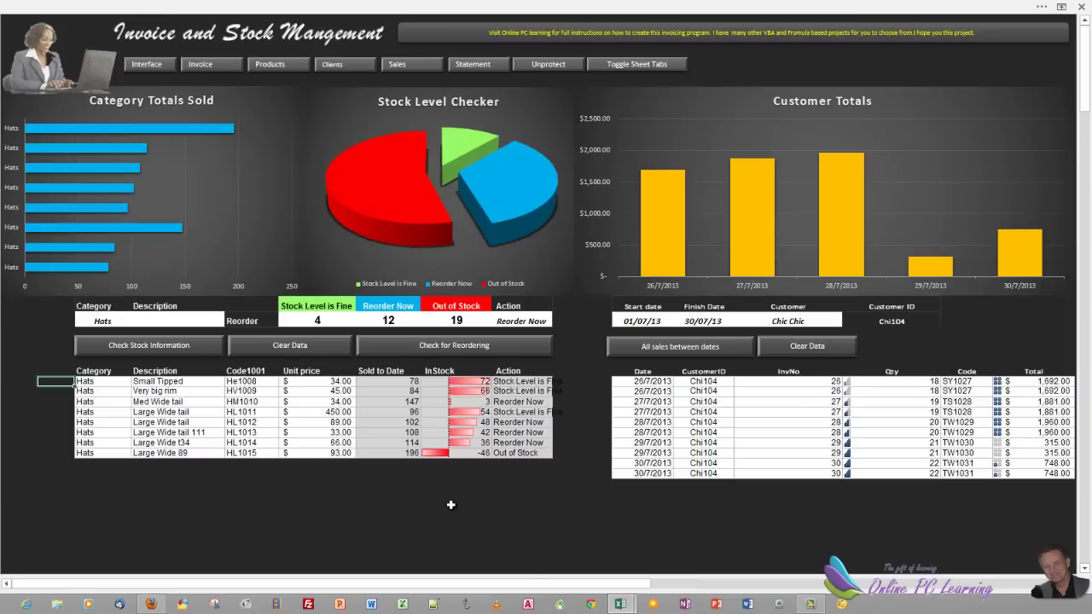